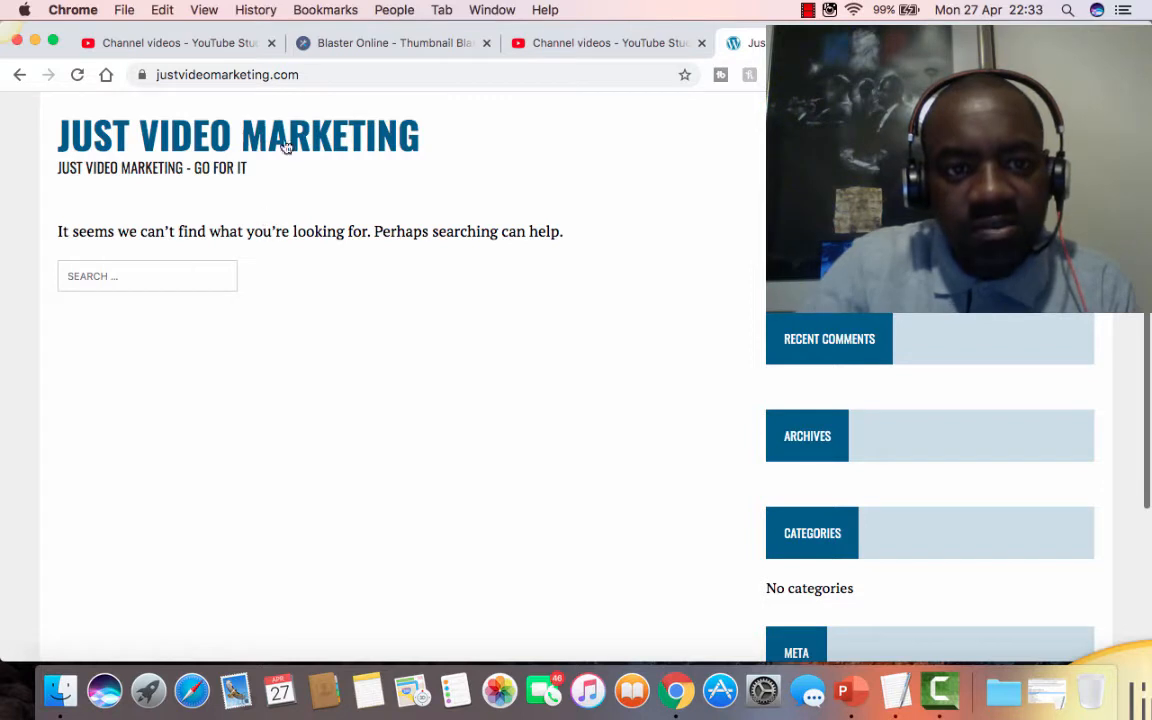
- Log in to the site's admin area at justvideomarketing.com/wp-admin with the prefilled credentials and open the list of installed plugins
left_click(350, 76)
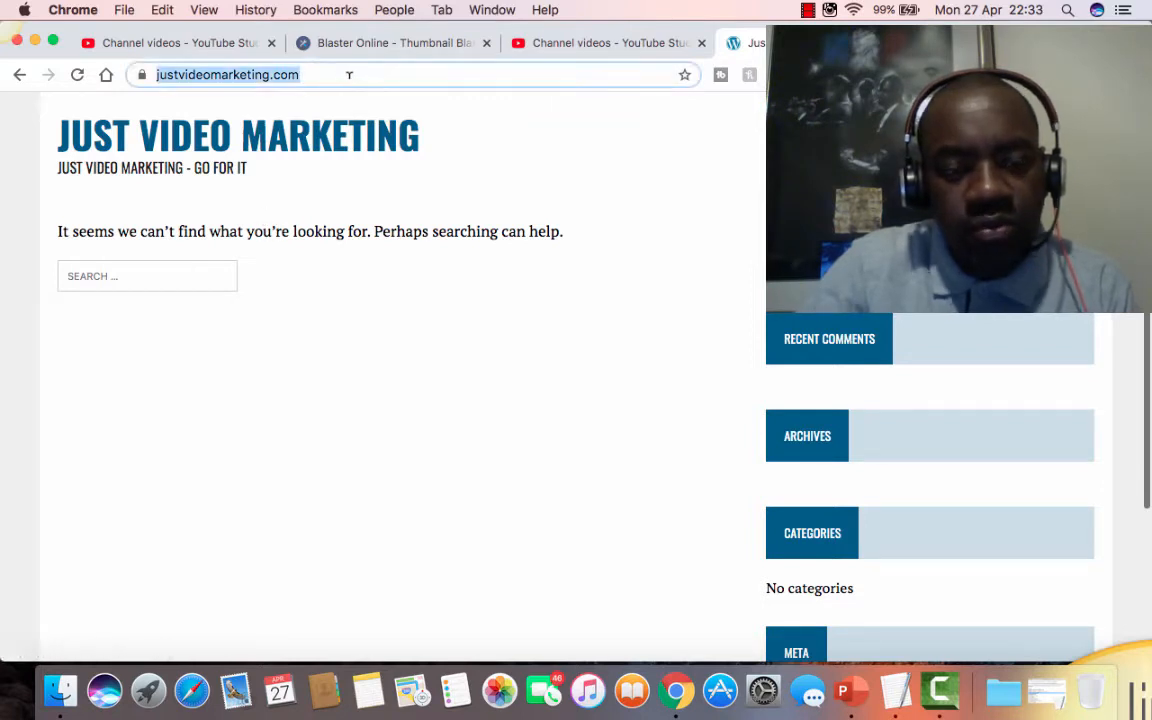
left_click(350, 75)
type("//")
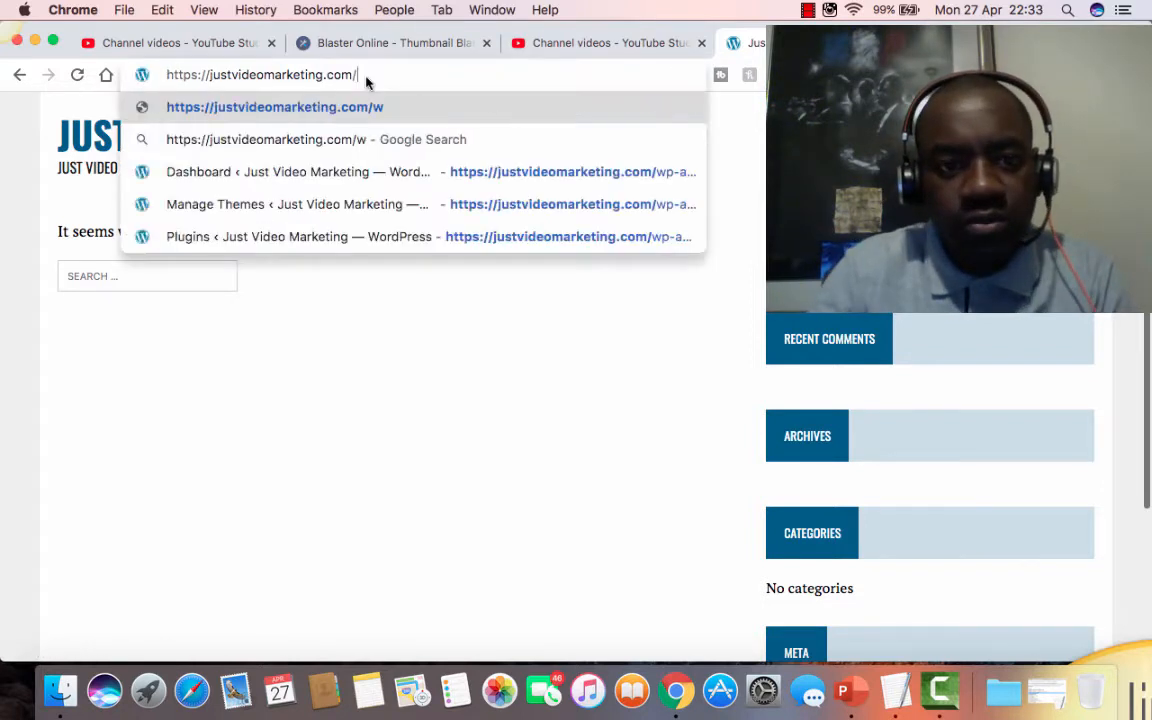
type("wp-")
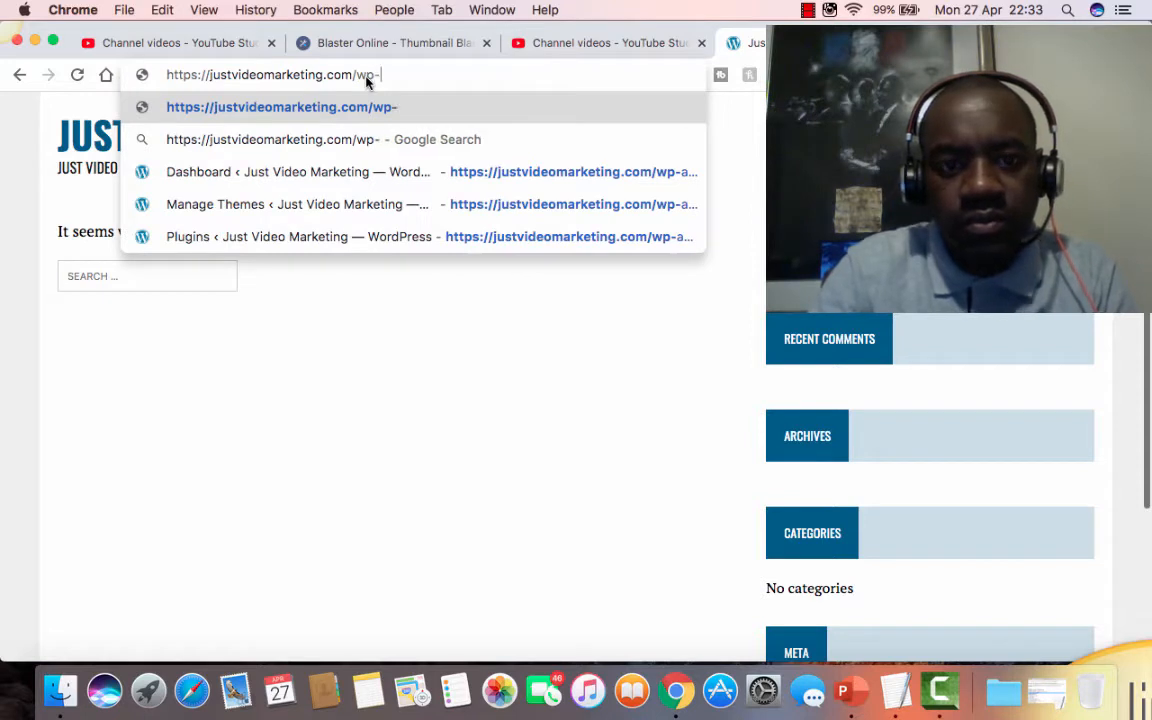
type("admin")
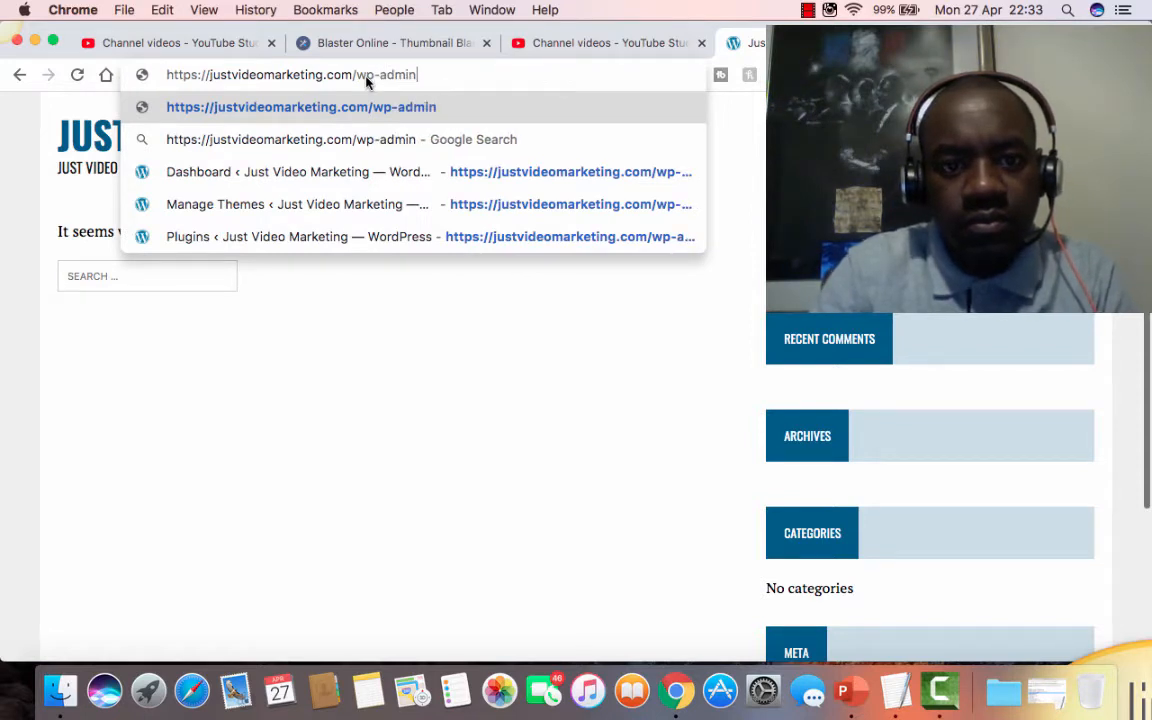
key("Return")
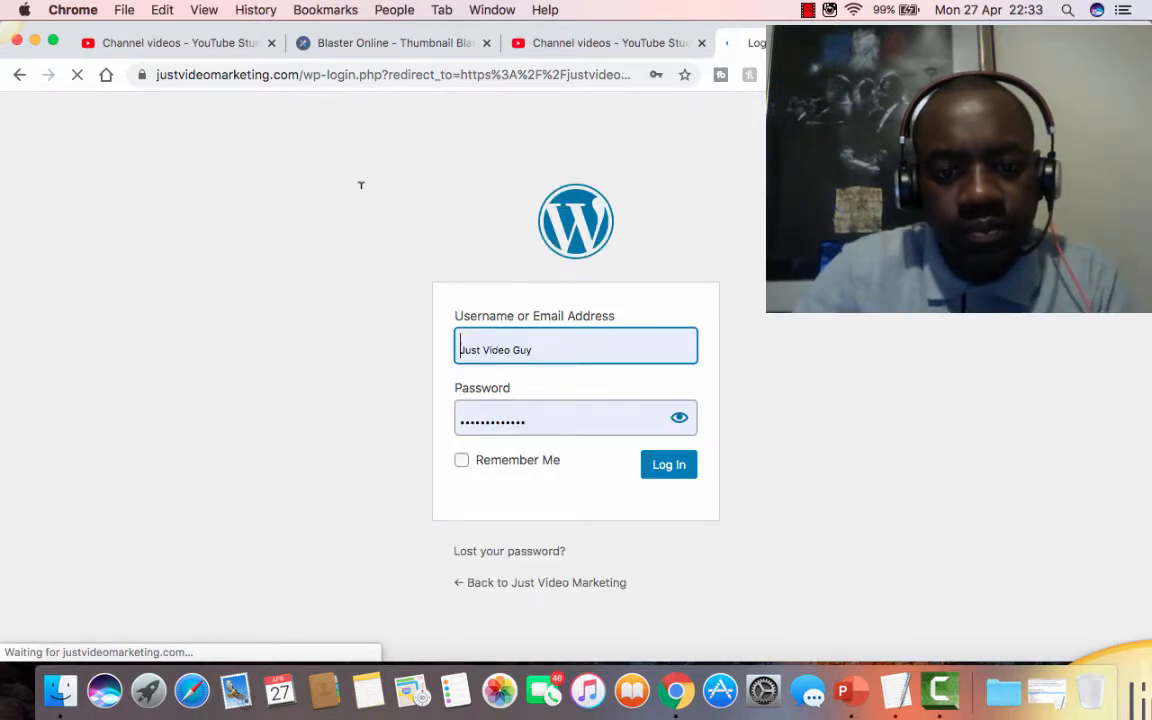
left_click(672, 471)
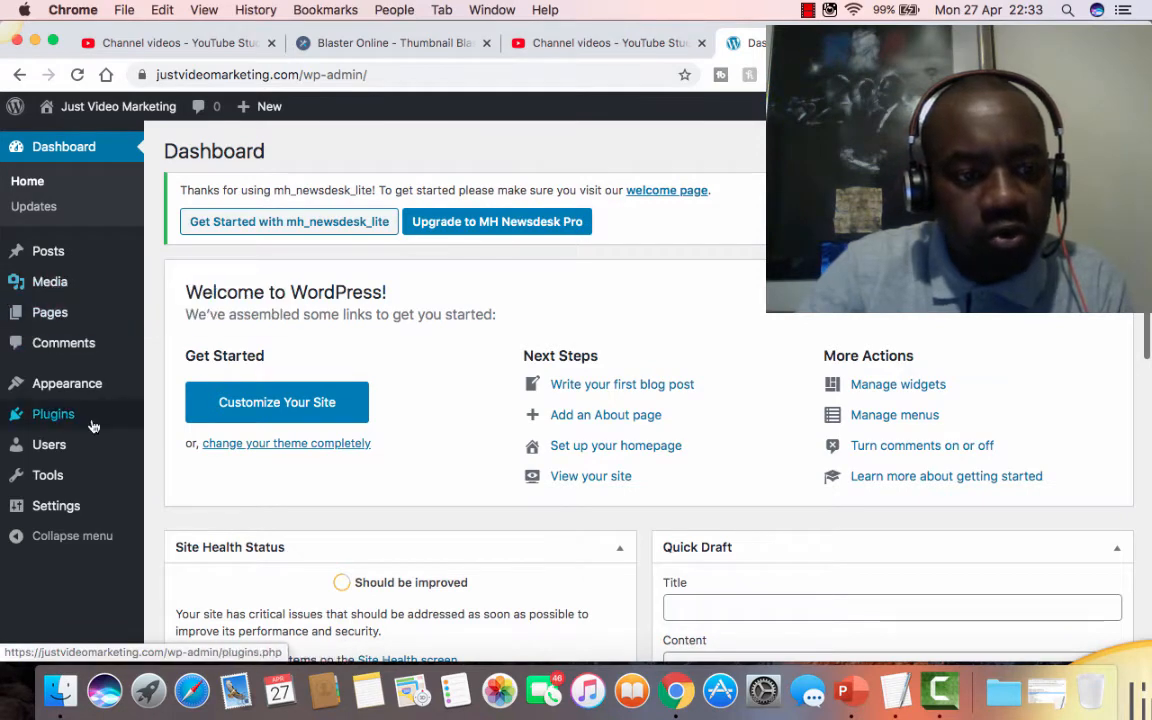
mouse_move(90, 418)
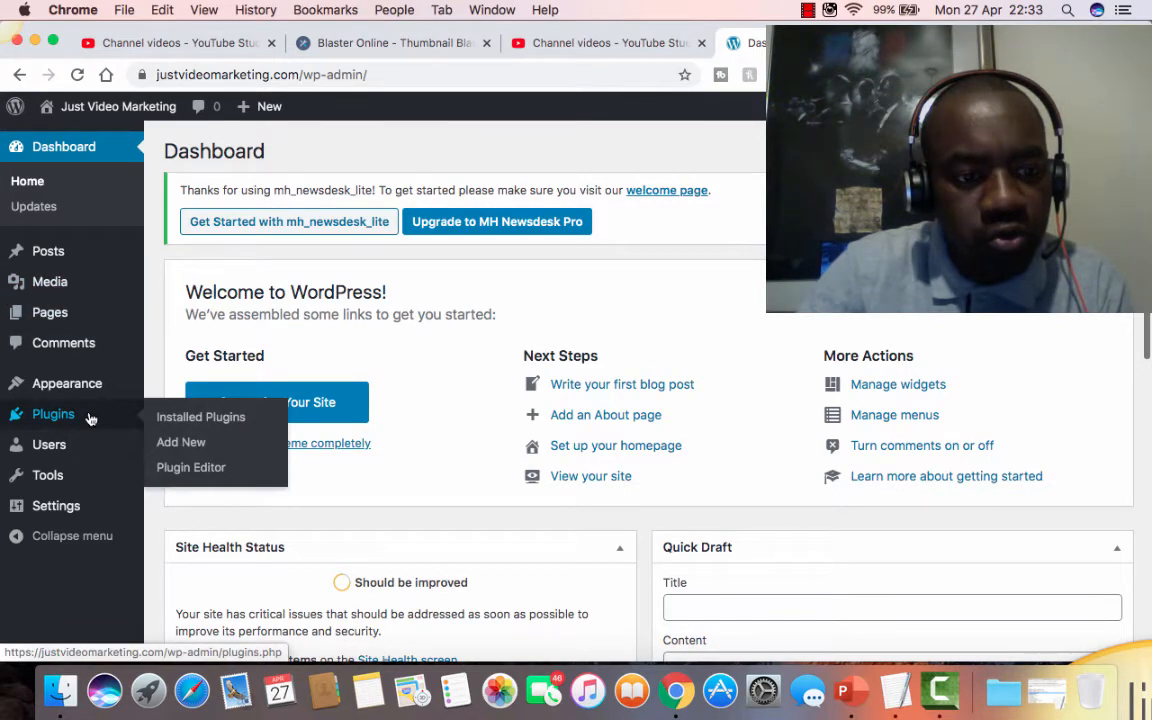
left_click(194, 420)
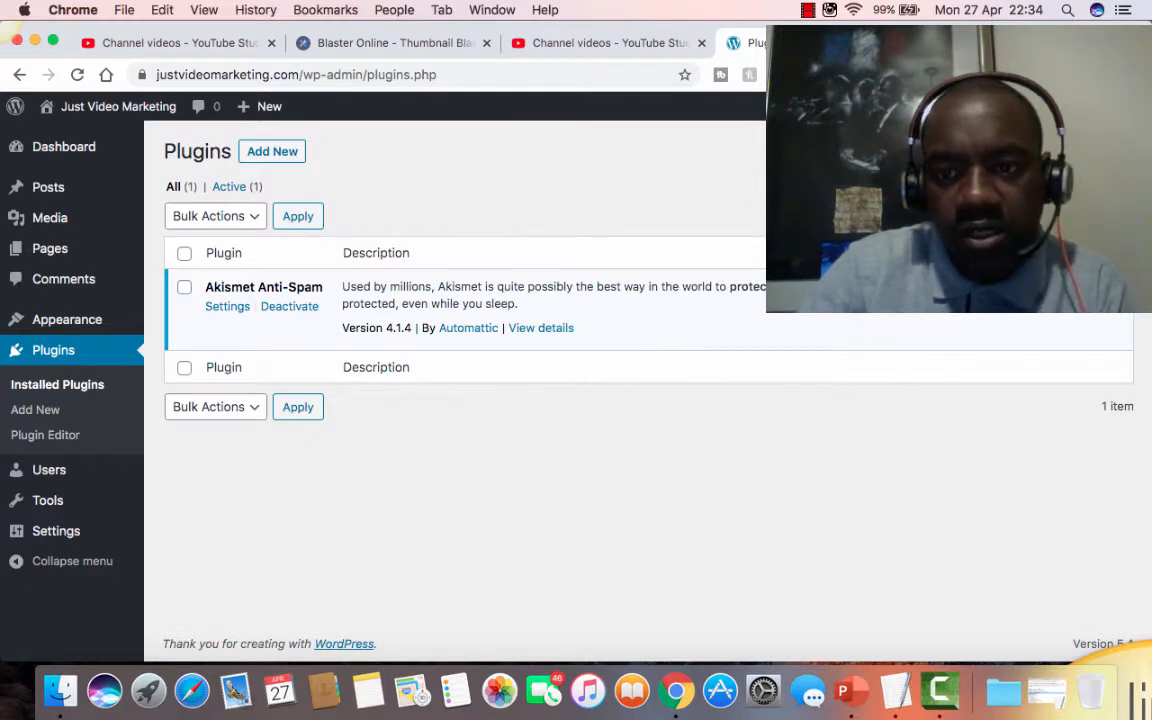
left_click(1000, 186)
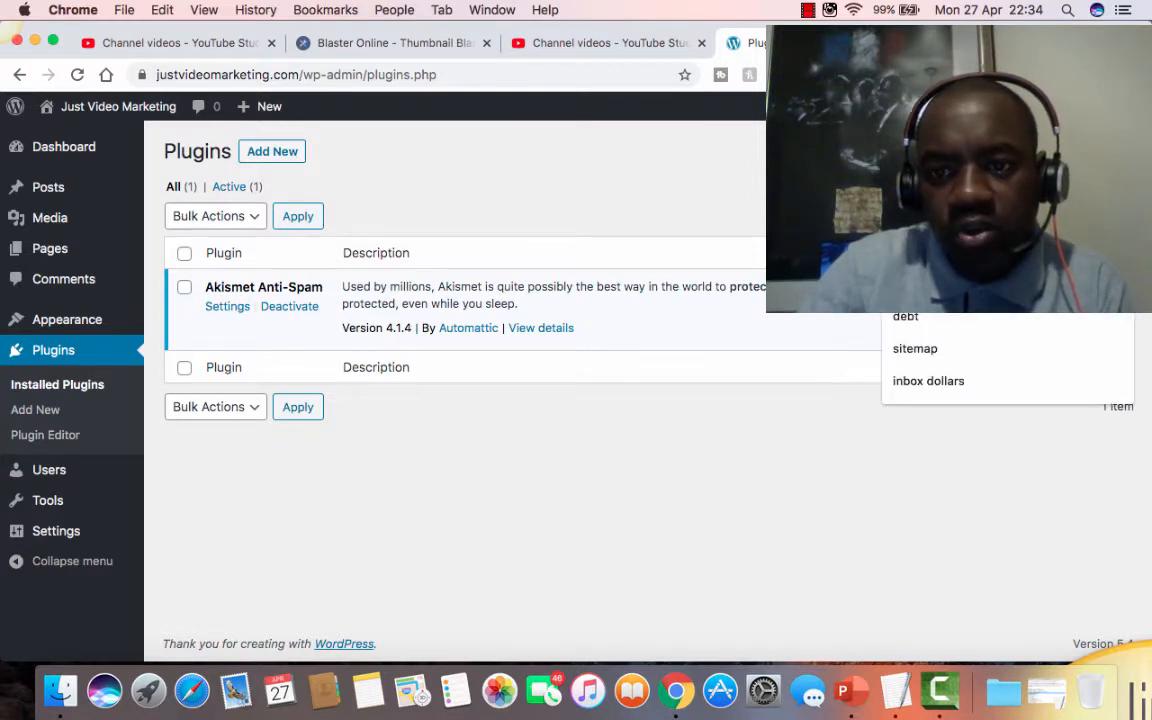
type("A")
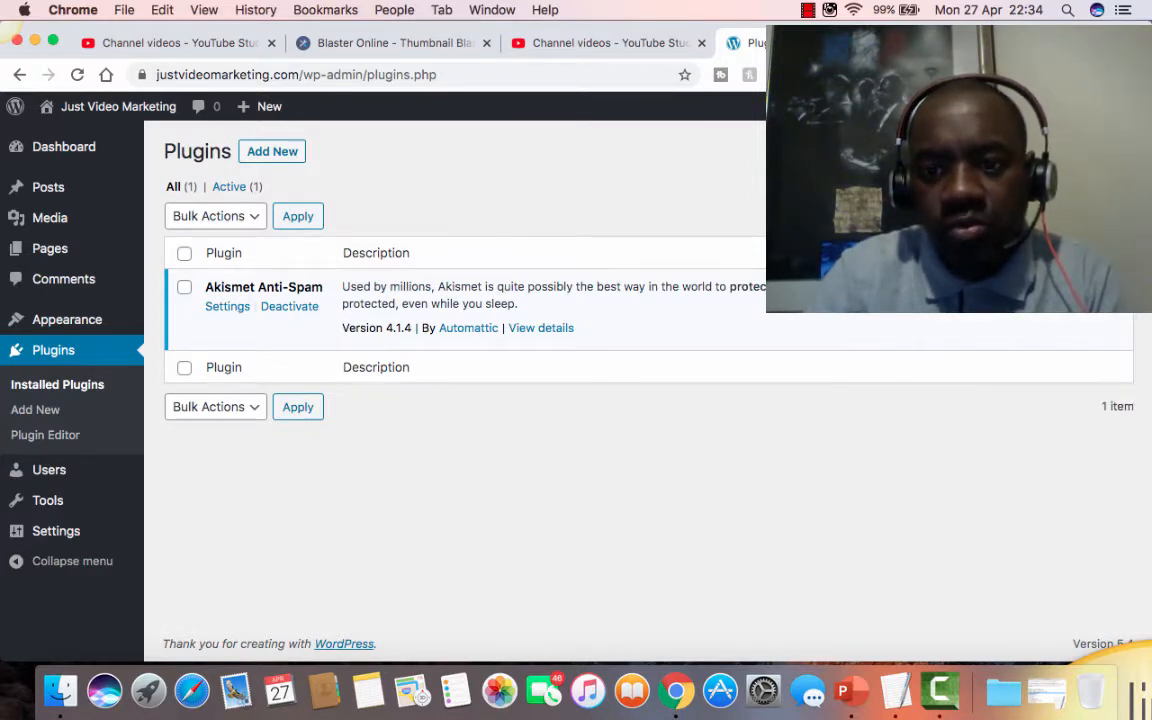
key("Return")
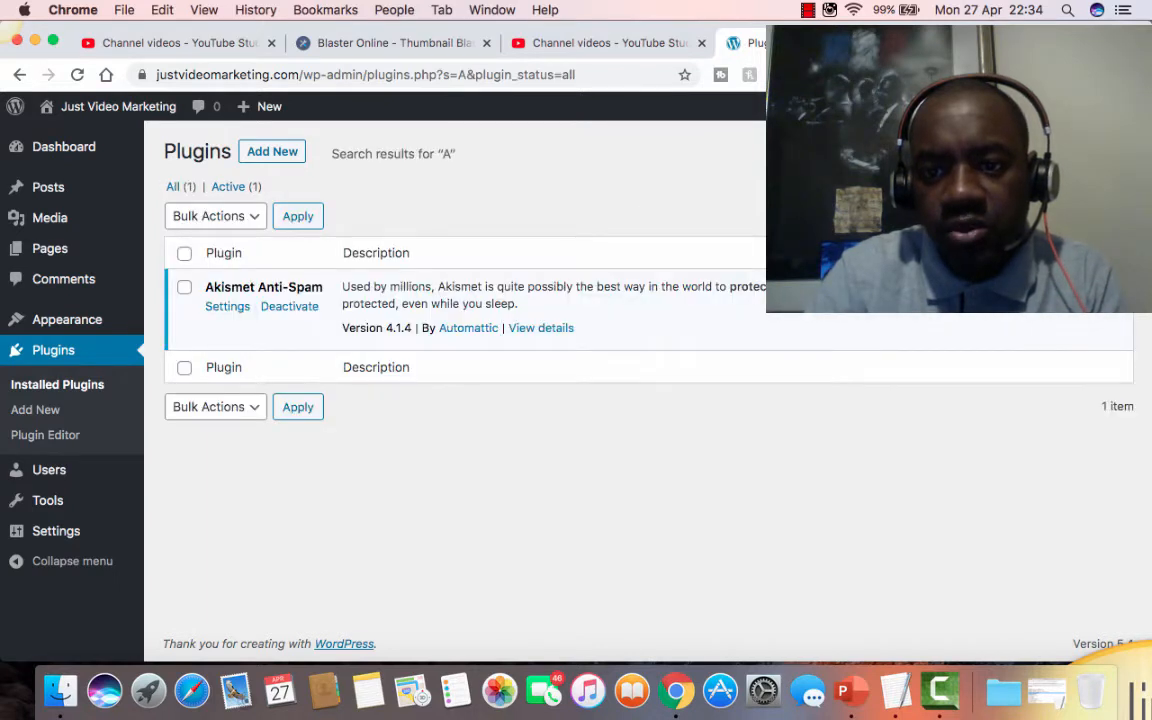
type("lexa")
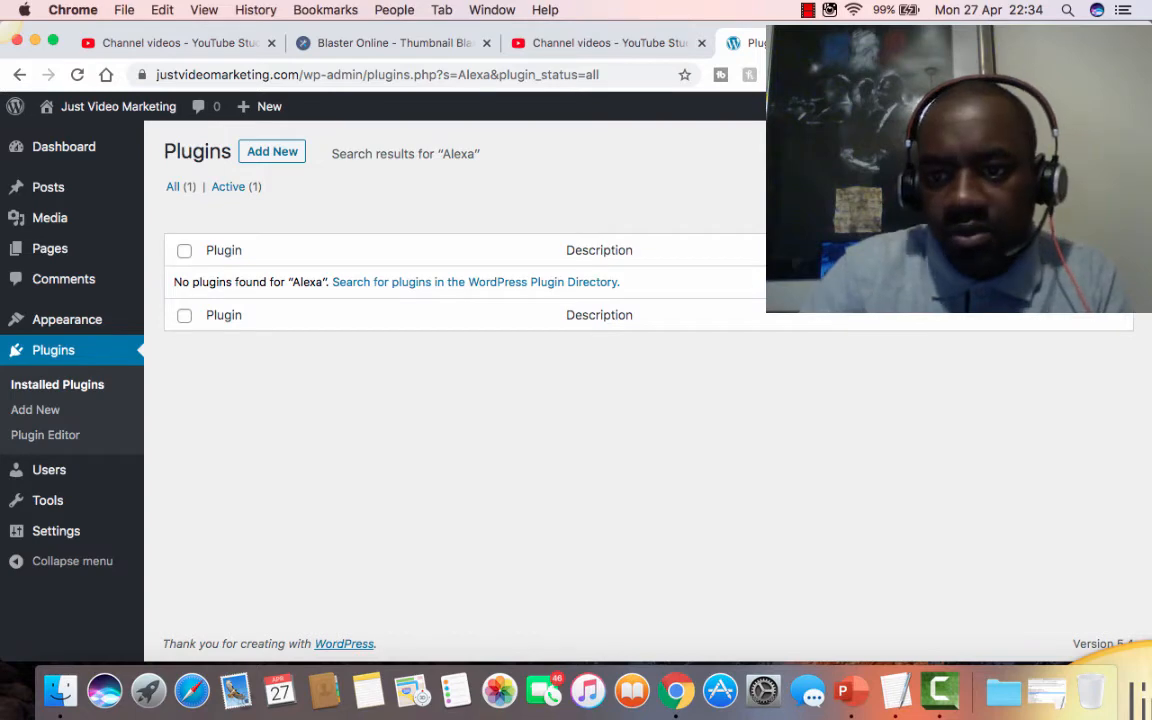
key("BackSpace")
key("BackSpace")
key("BackSpace")
key("BackSpace")
key("BackSpace")
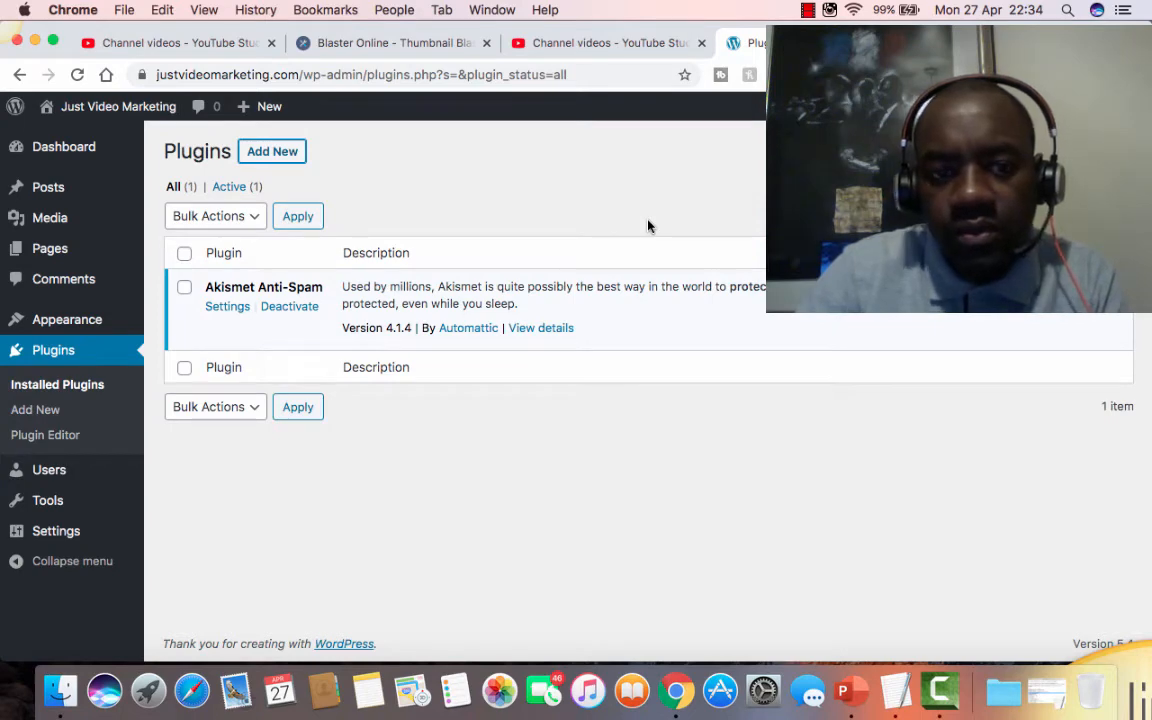
- Start adding a new plugin and search the plugin directory for "Alexa"
left_click(277, 157)
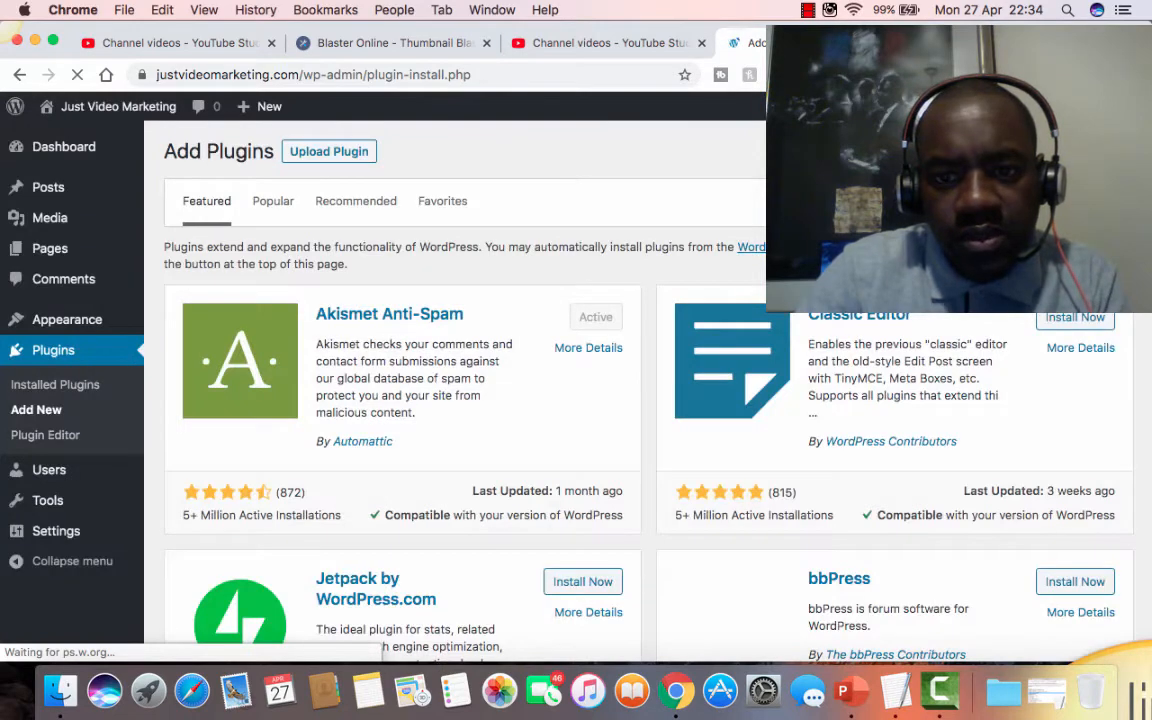
left_click(960, 202)
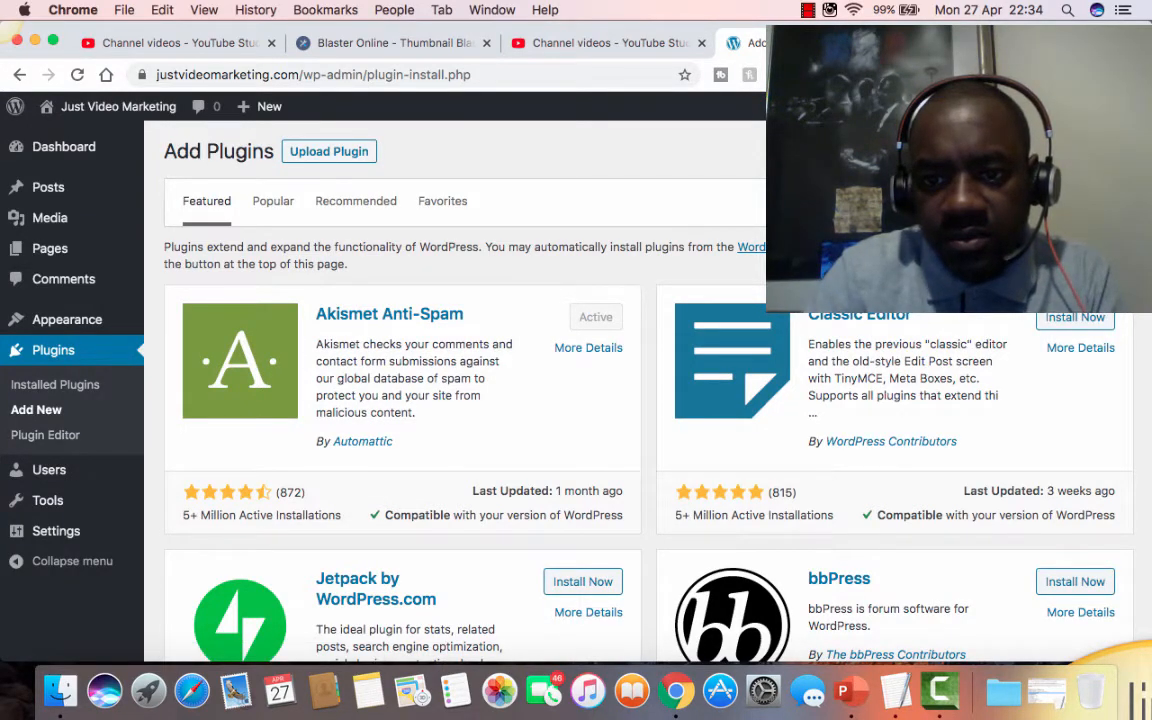
type("Alexa")
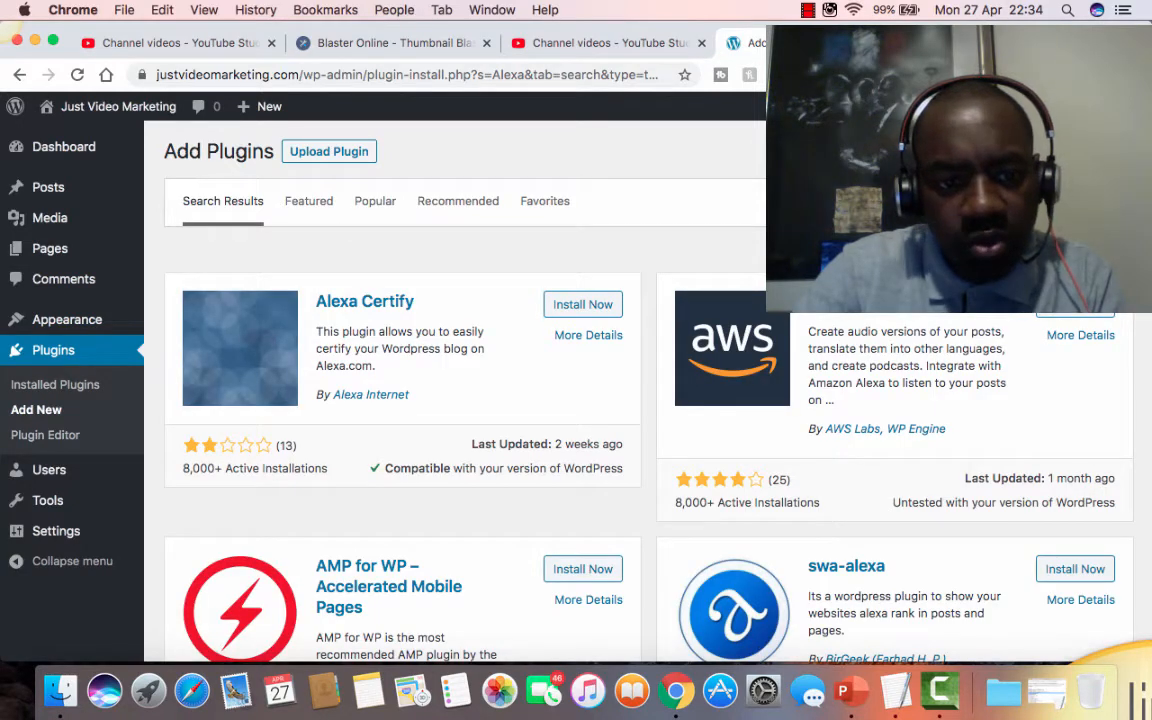
- Install and activate the Alexa Certify plugin by Alexa Internet
scroll(689, 275, "down", 1)
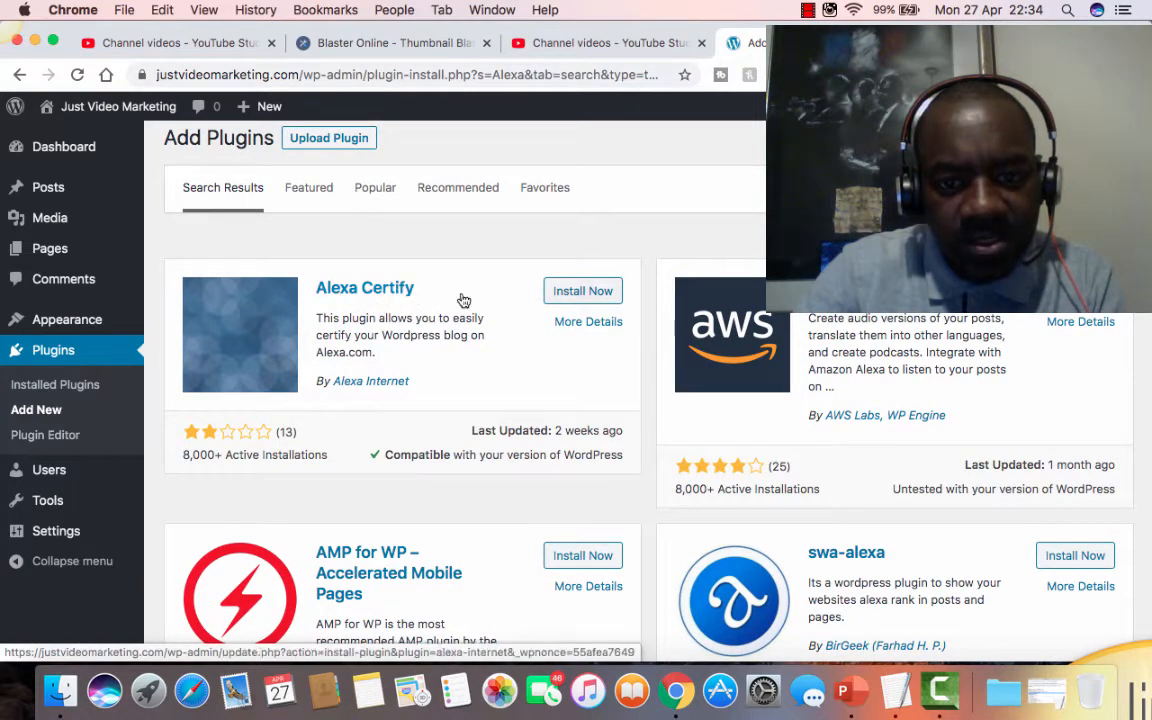
left_click(582, 293)
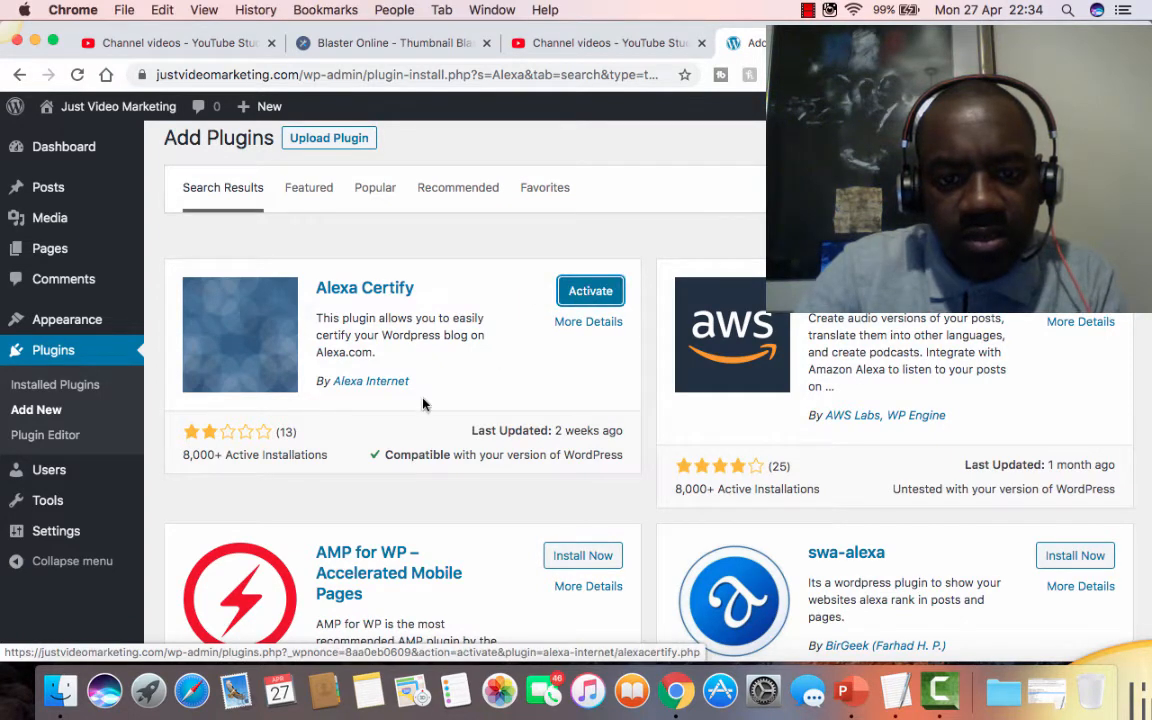
scroll(423, 403, "down", 1)
left_click(590, 258)
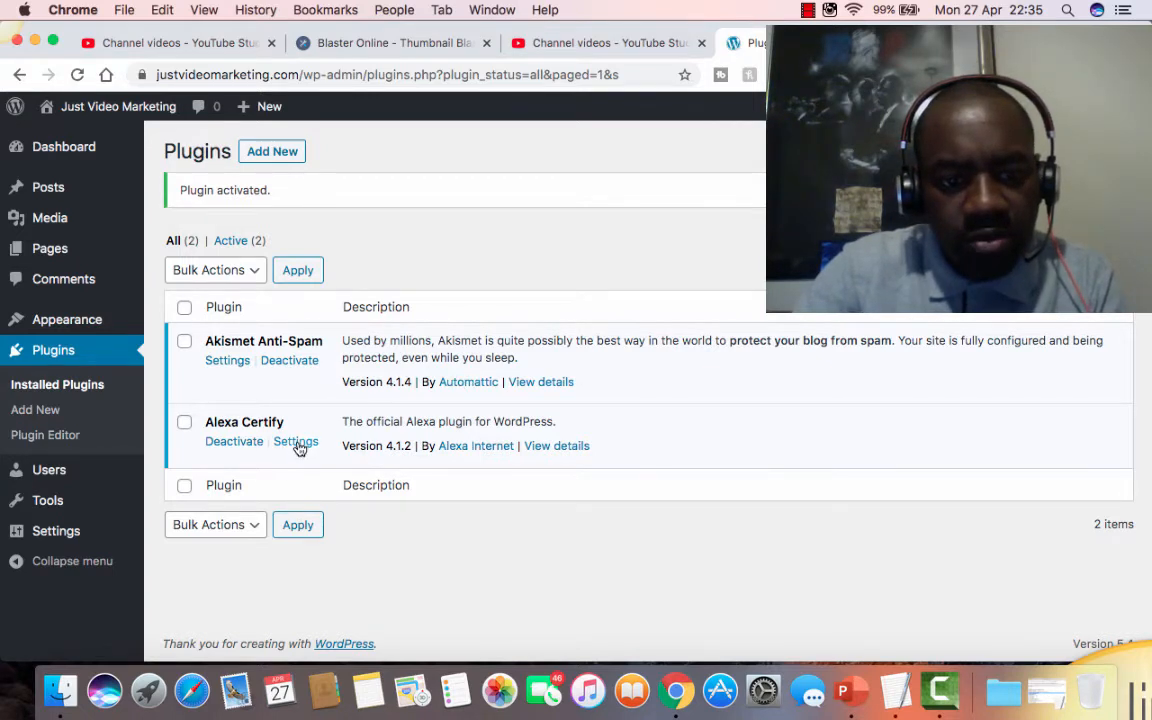
left_click(1008, 241)
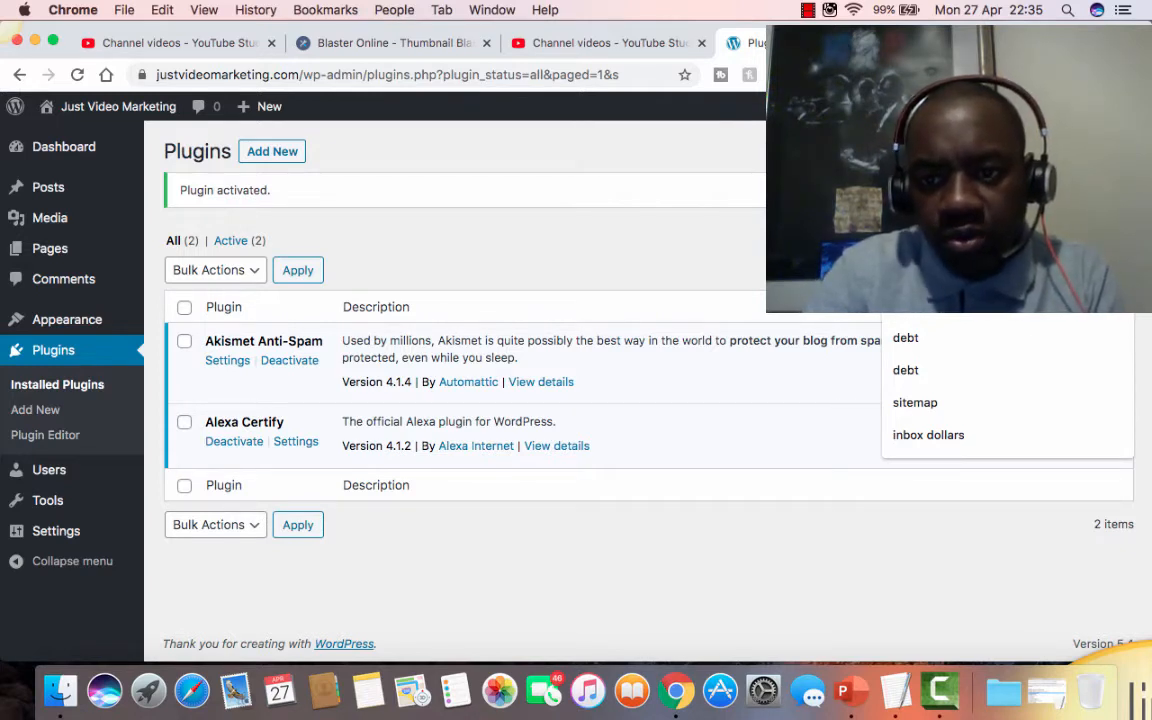
key("Escape")
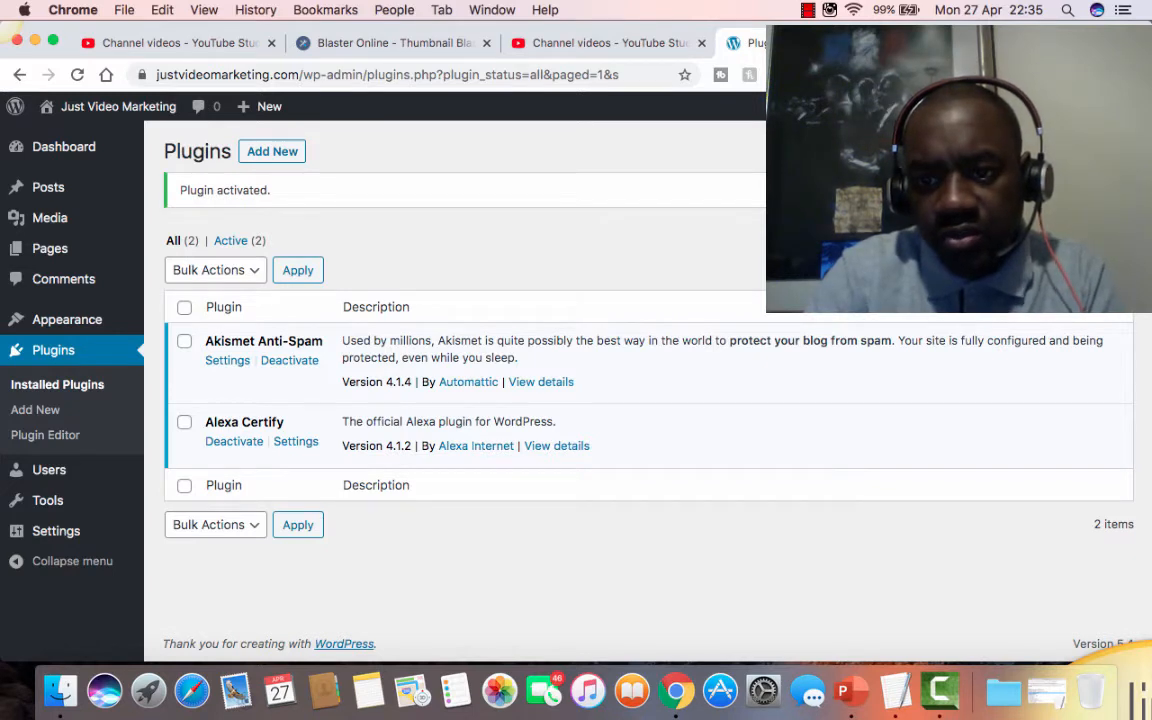
key("Return")
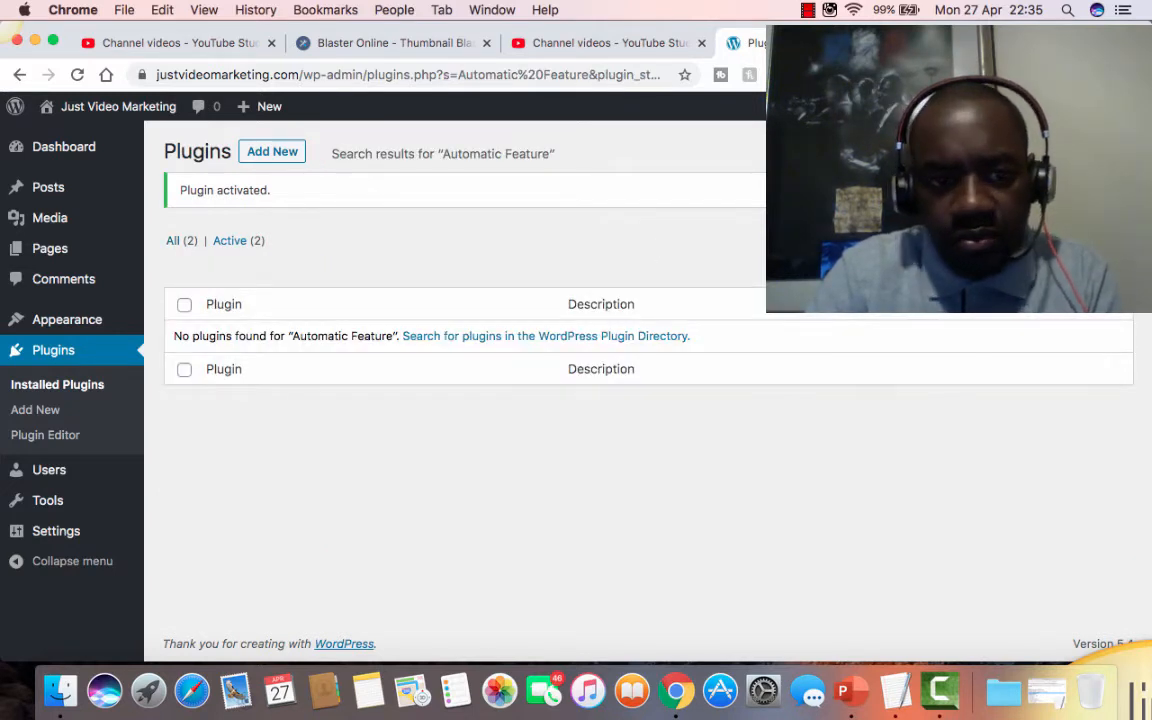
key("BackSpace")
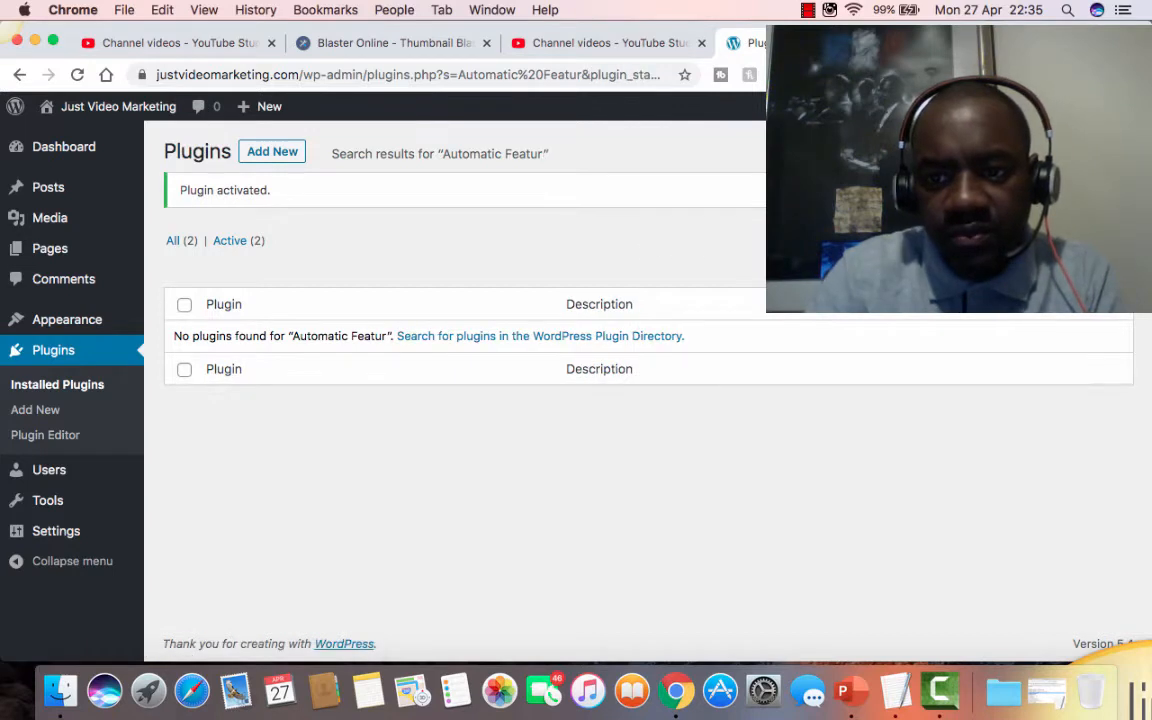
key("super+a")
key("BackSpace")
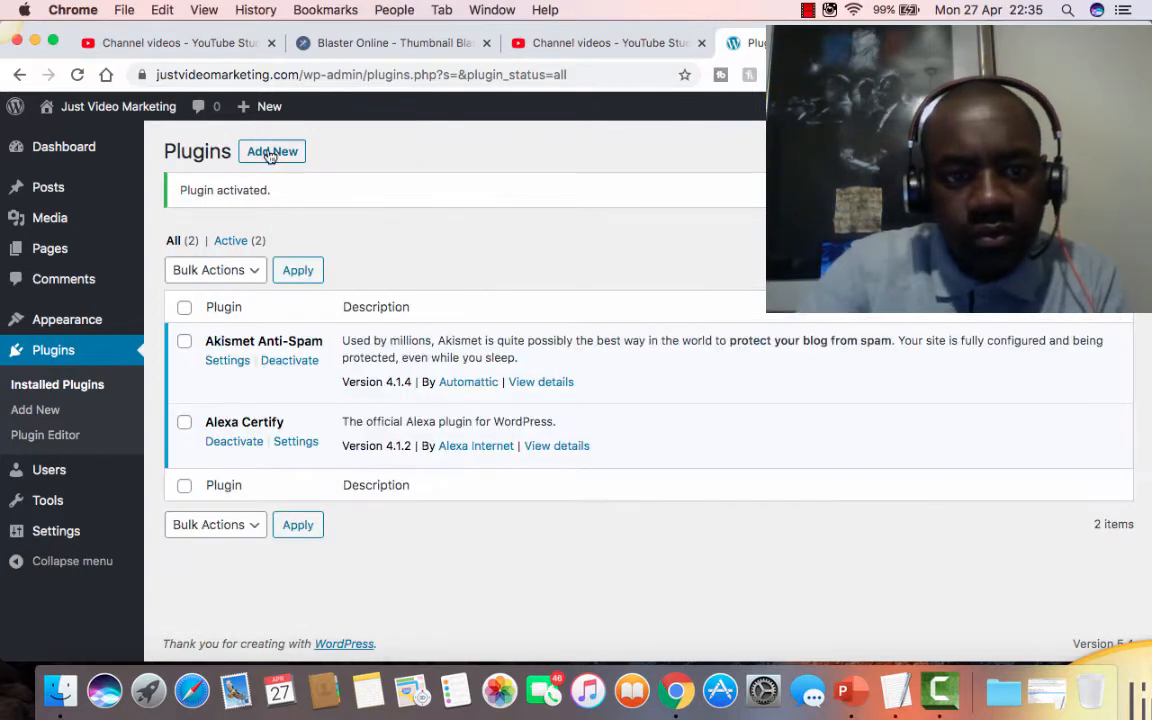
- Search the new-plugin directory using a phrase beginning "Automatic Feature for" and browse the matching plugins
left_click(272, 151)
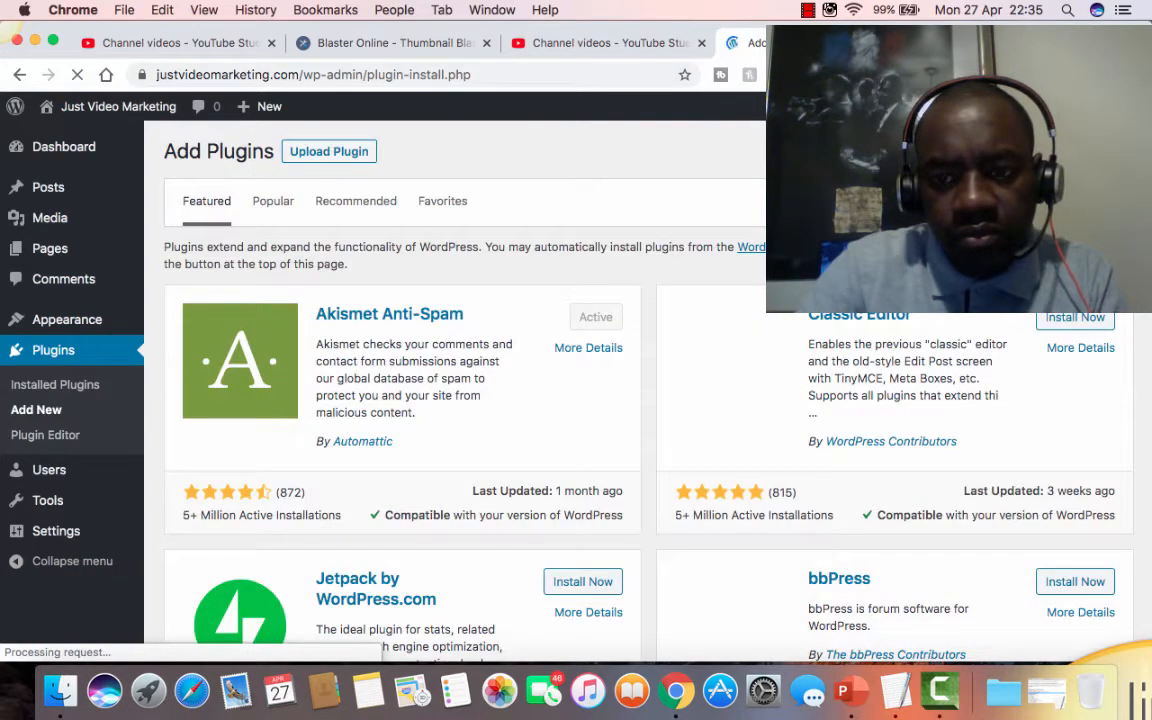
left_click(998, 202)
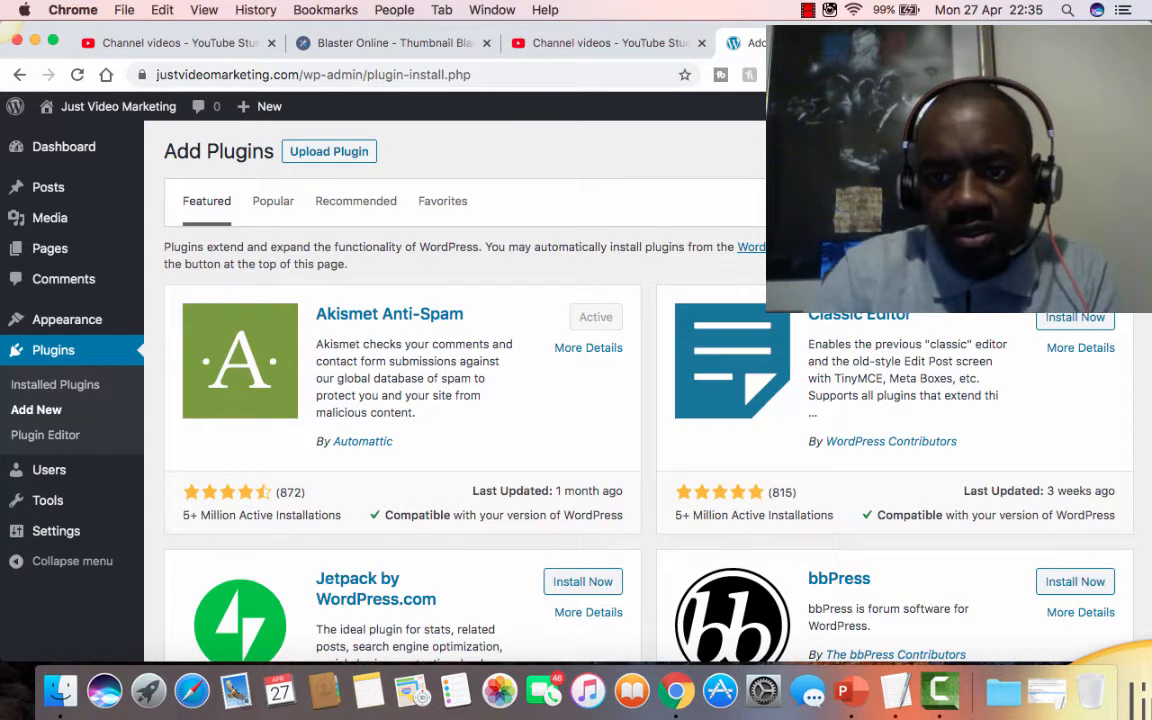
key("super+v")
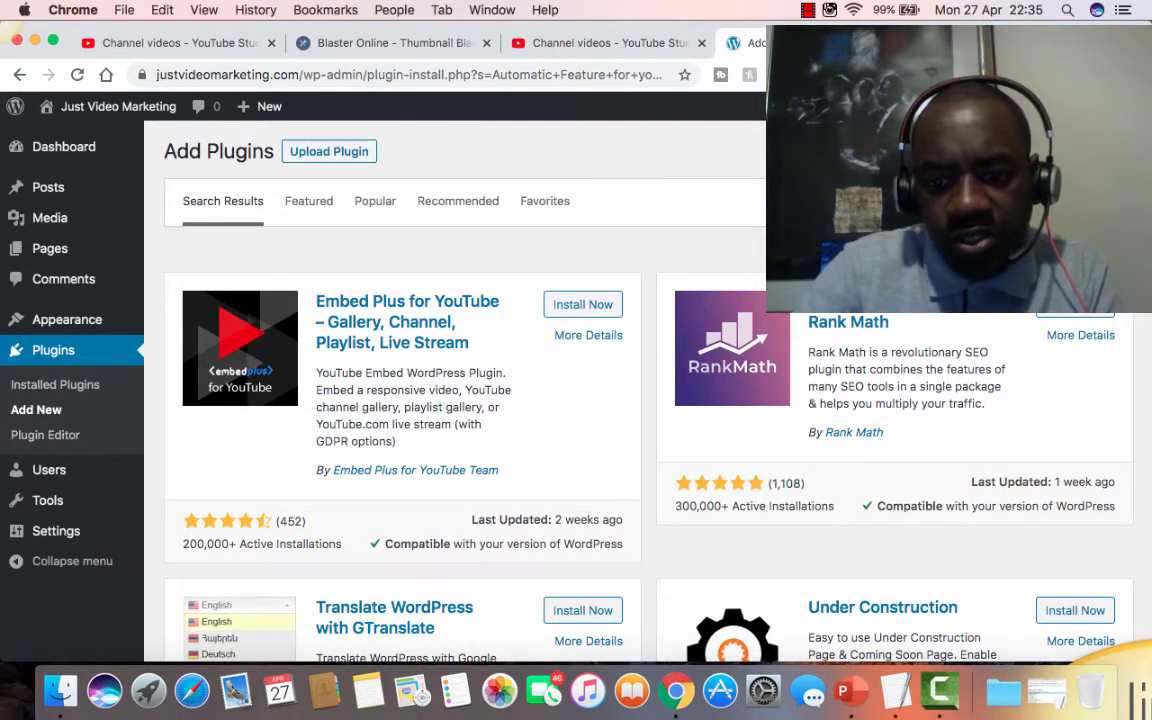
scroll(707, 324, "down", 5)
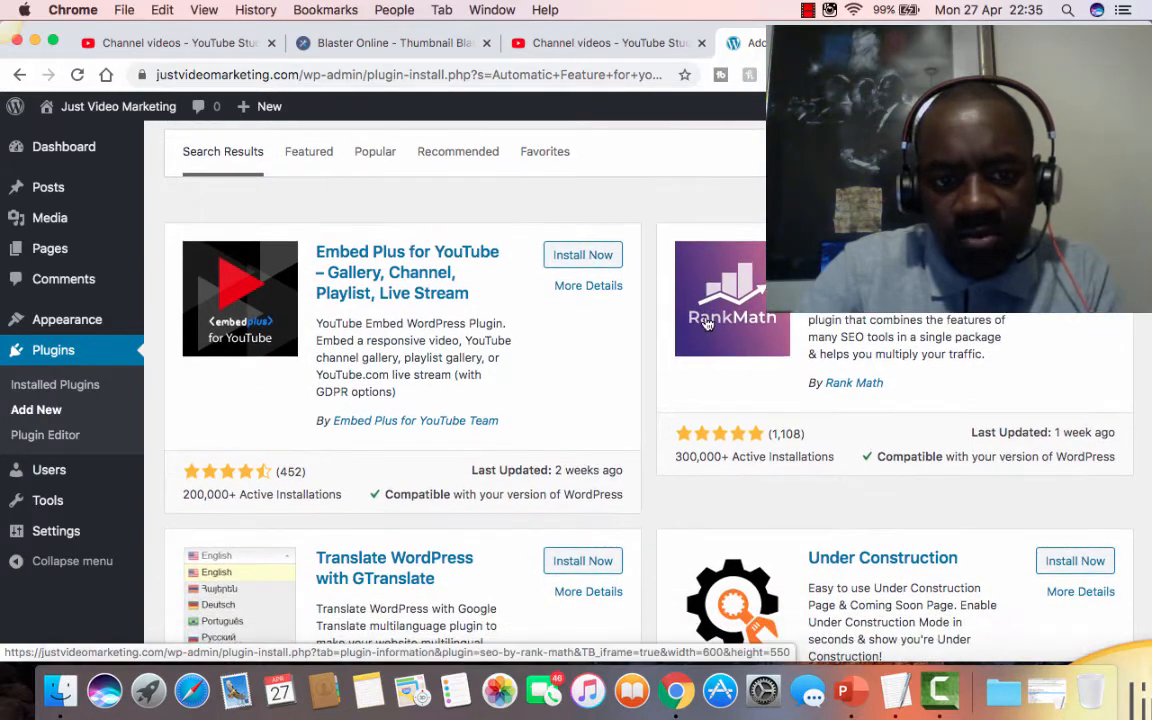
scroll(707, 322, "down", 8)
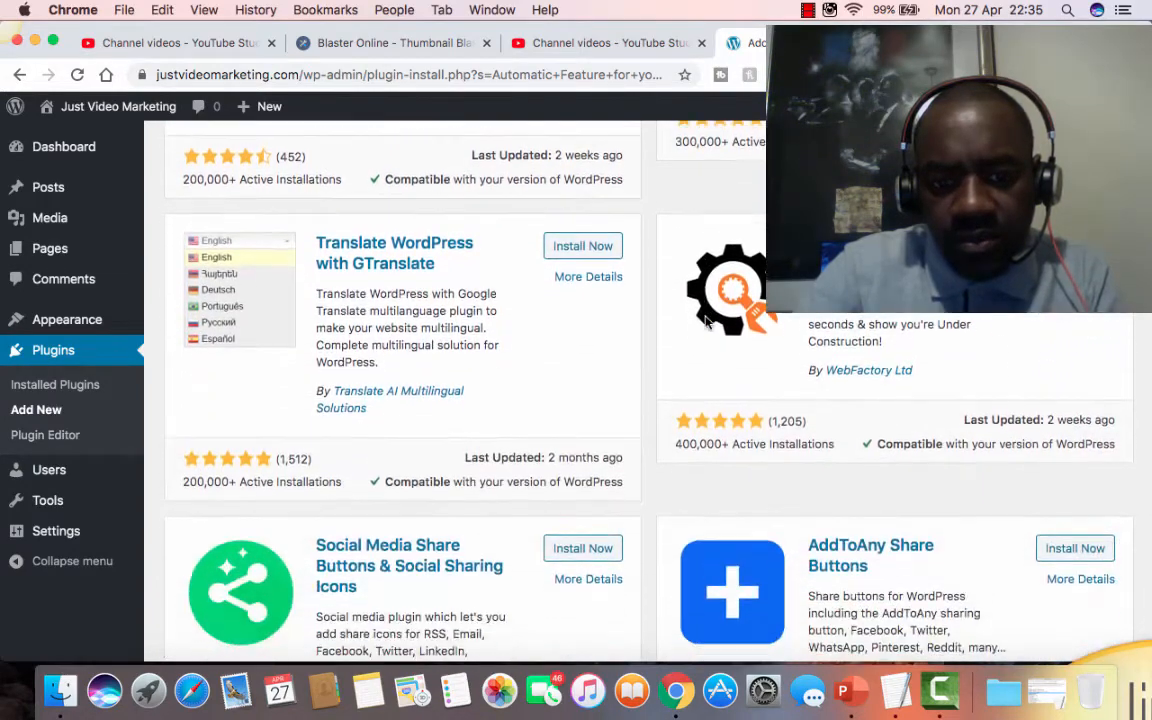
scroll(705, 322, "down", 11)
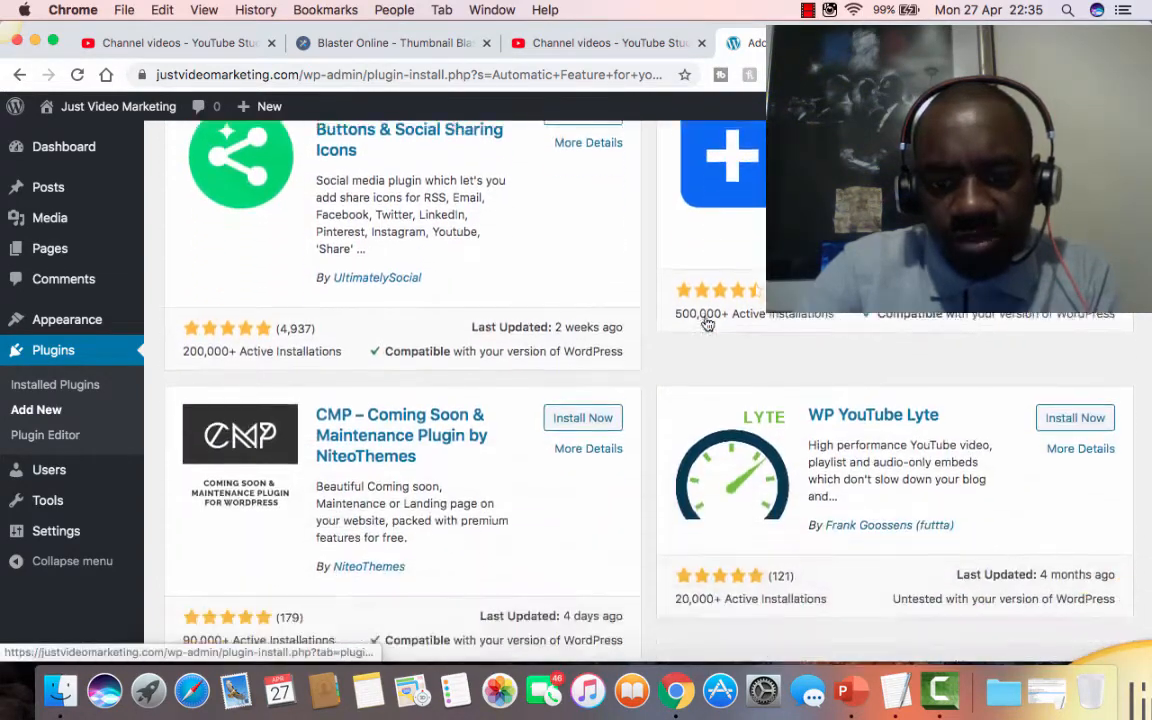
scroll(705, 322, "up", 20)
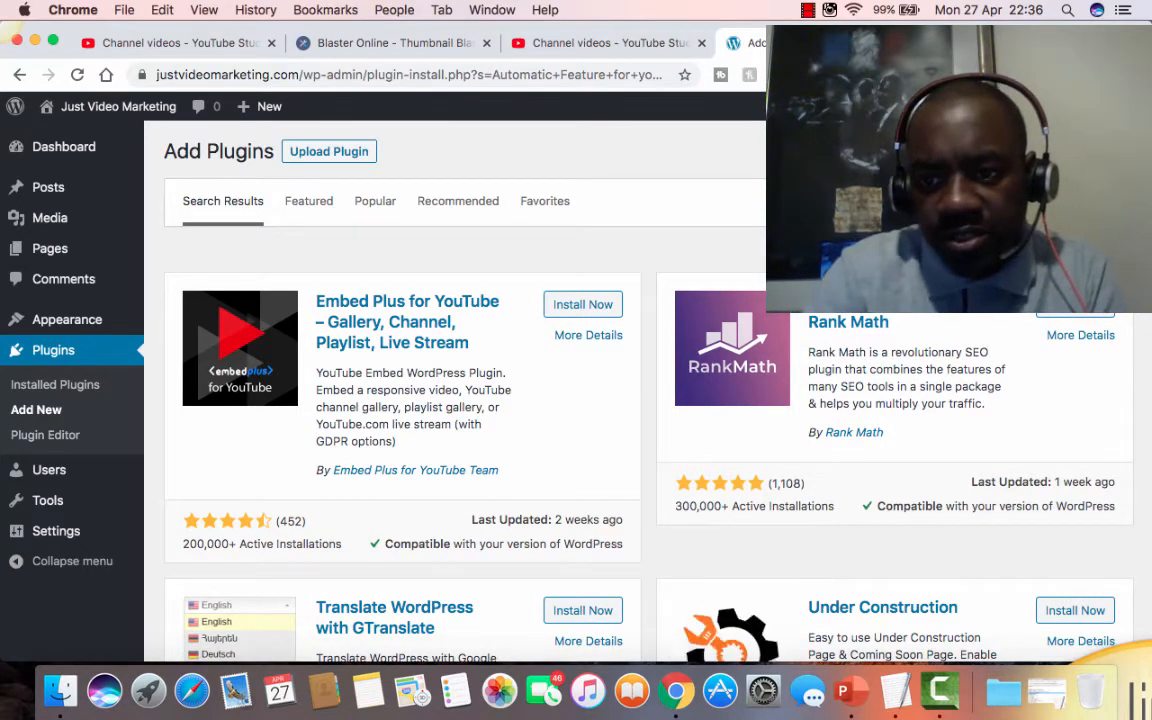
- Refine the plugin search phrase to begin "Automatic Feature image" and look through the matching plugins for a suitable feature image plugin
type("image")
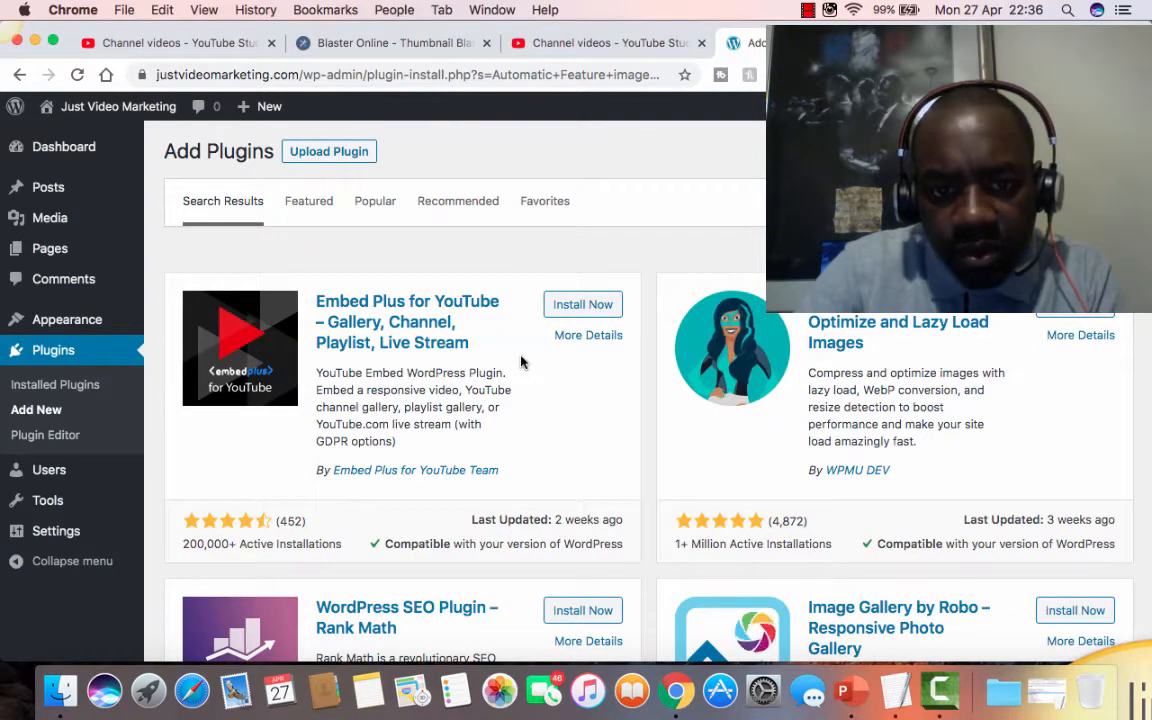
scroll(520, 362, "down", 1)
scroll(520, 362, "down", 3)
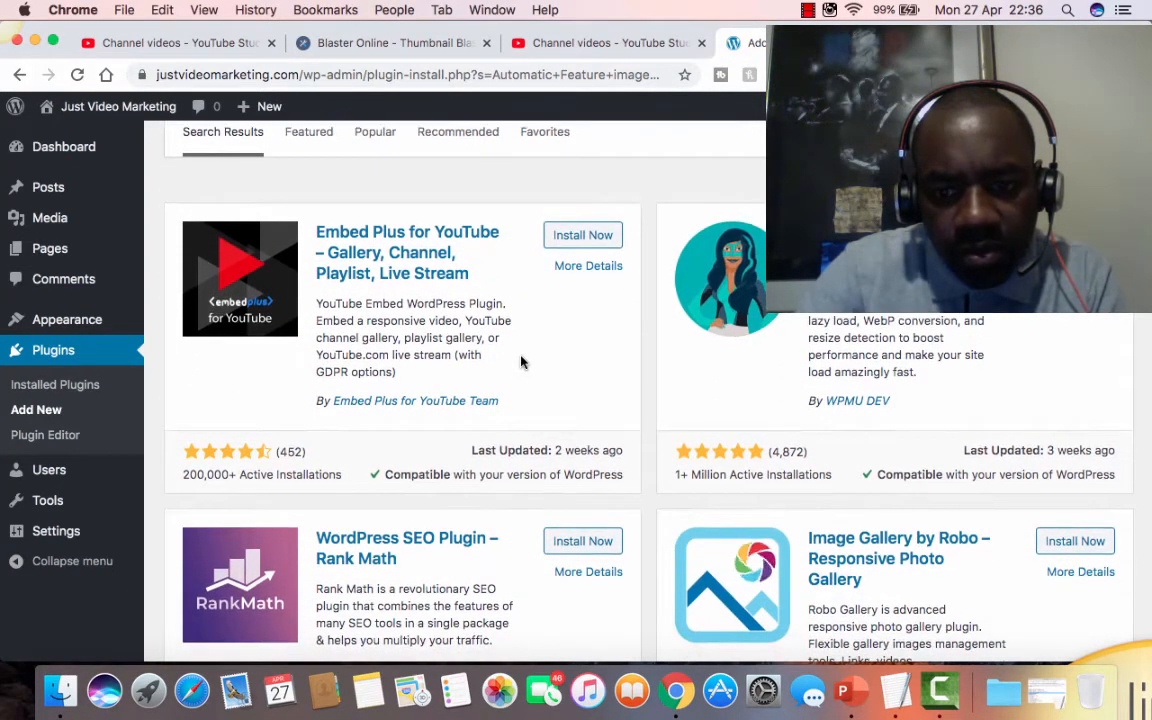
scroll(520, 362, "down", 10)
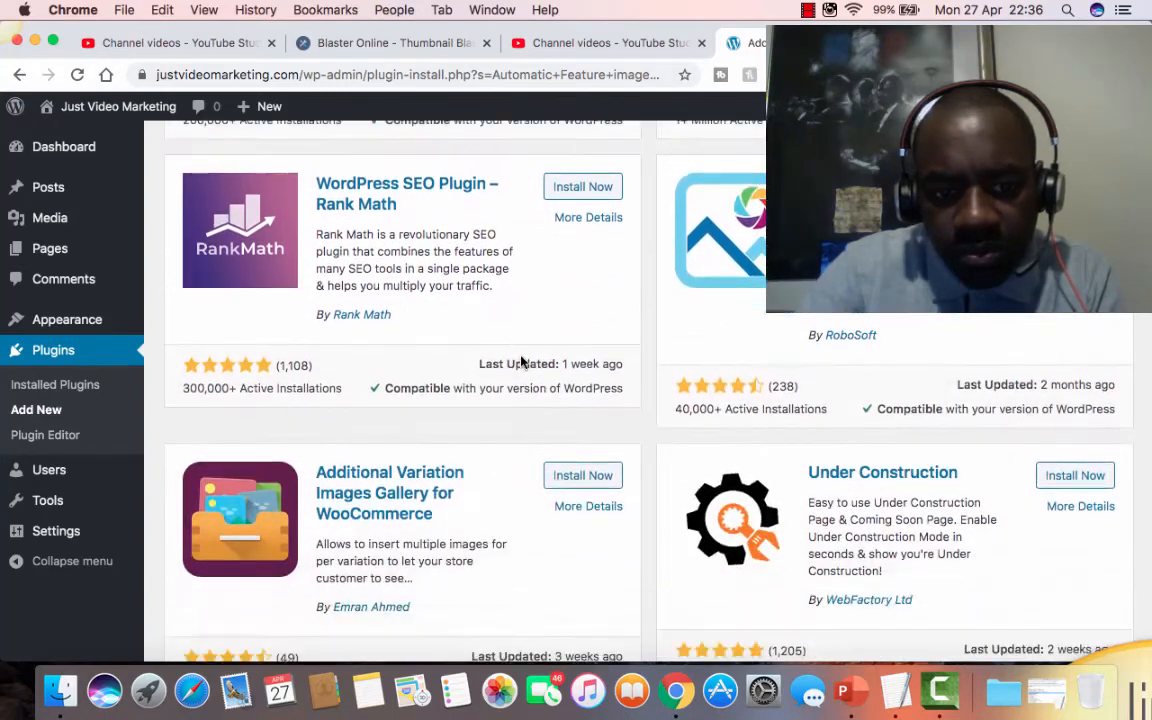
scroll(520, 362, "down", 5)
scroll(521, 362, "down", 5)
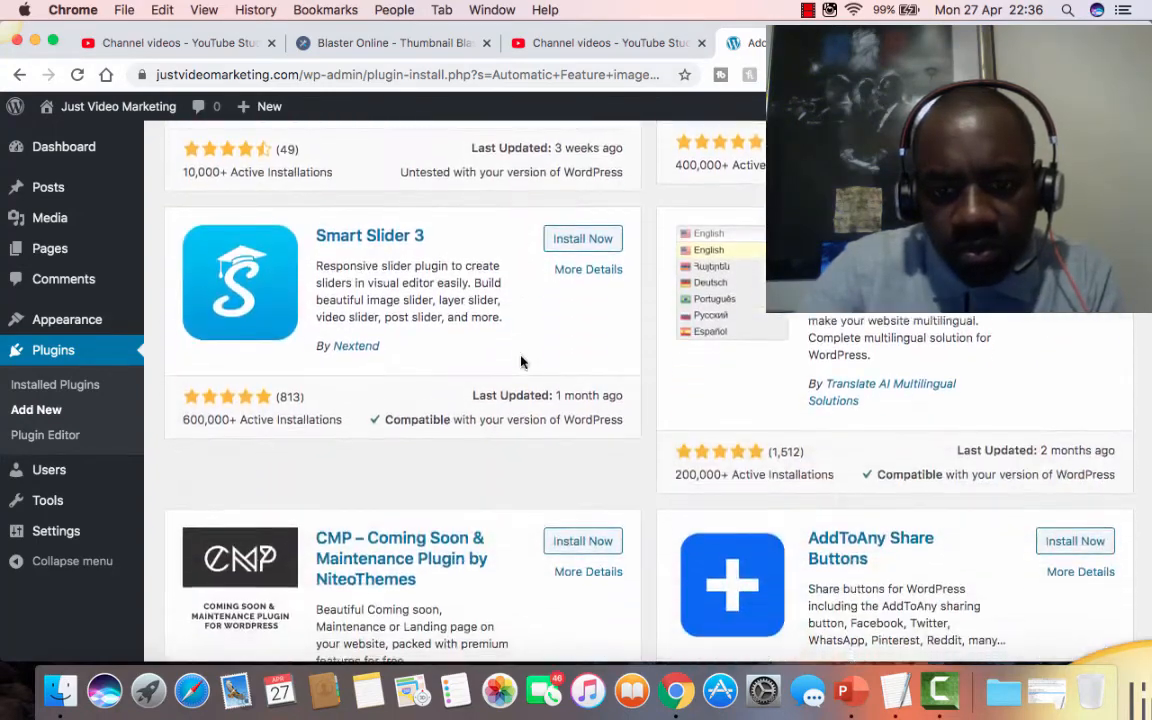
scroll(521, 362, "down", 4)
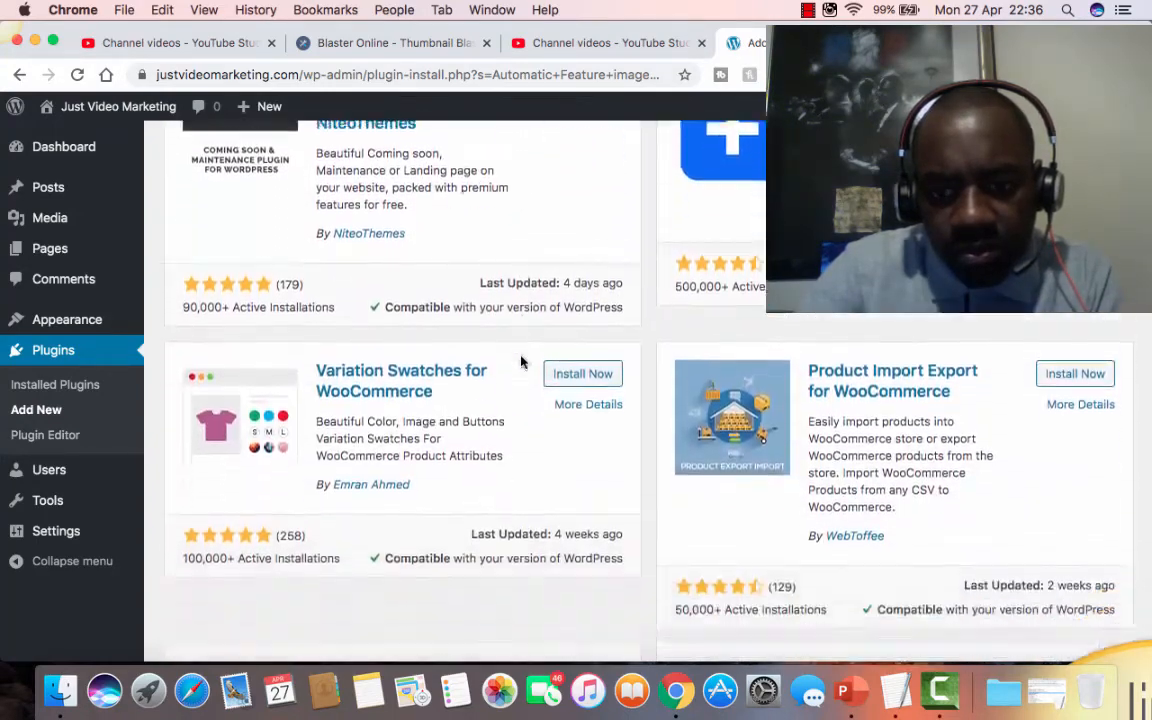
scroll(521, 362, "down", 4)
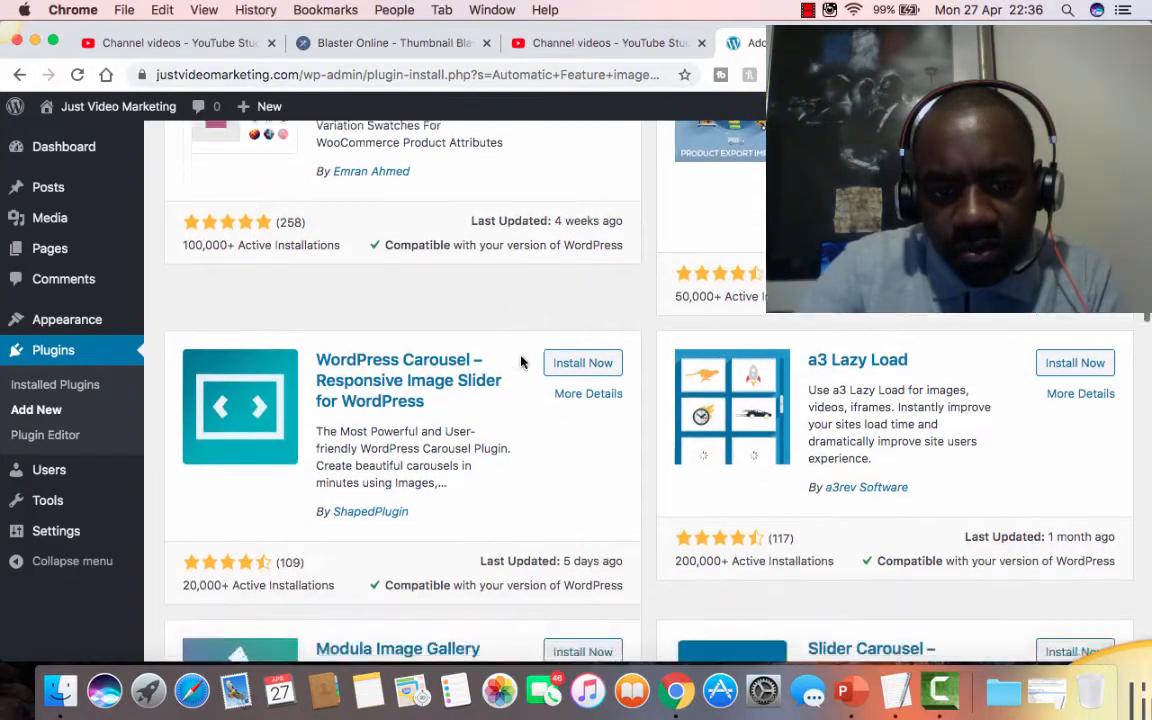
scroll(521, 362, "down", 5)
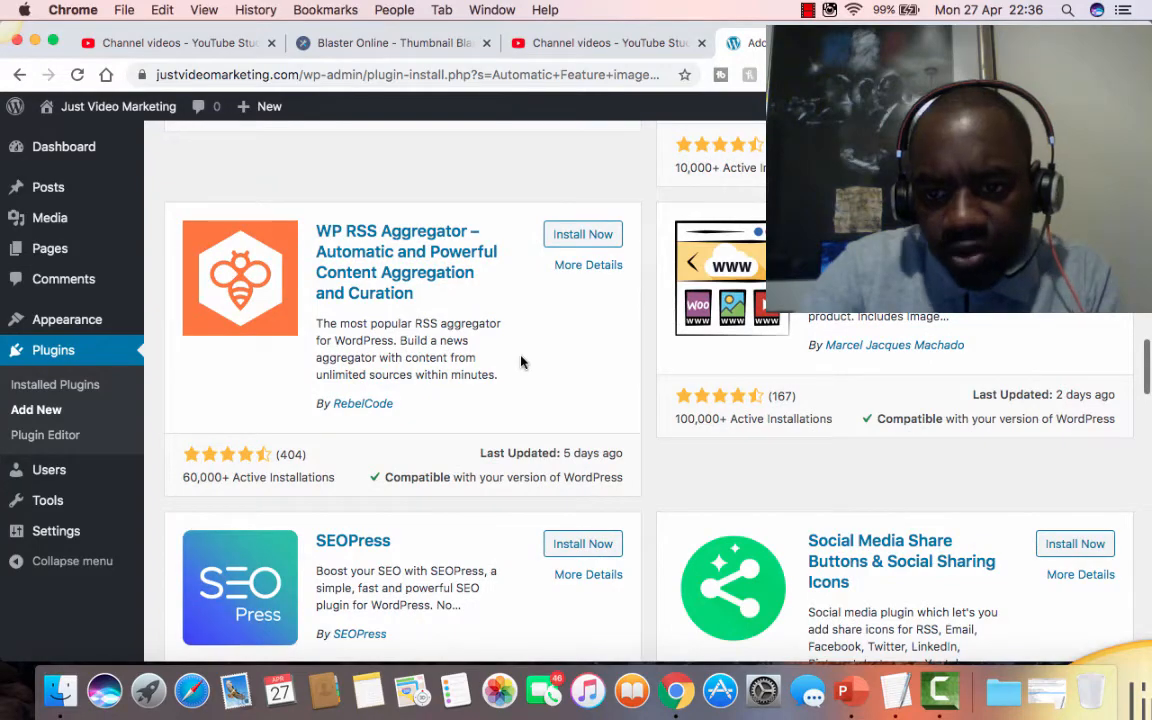
scroll(521, 362, "down", 3)
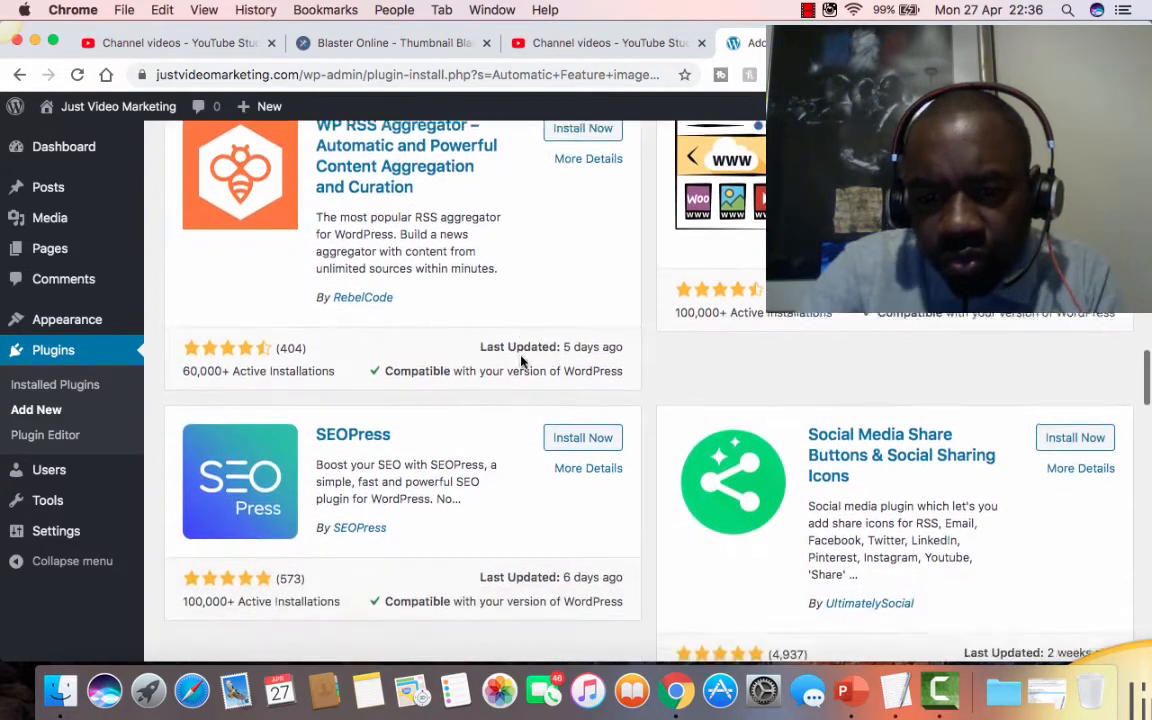
scroll(521, 360, "up", 15)
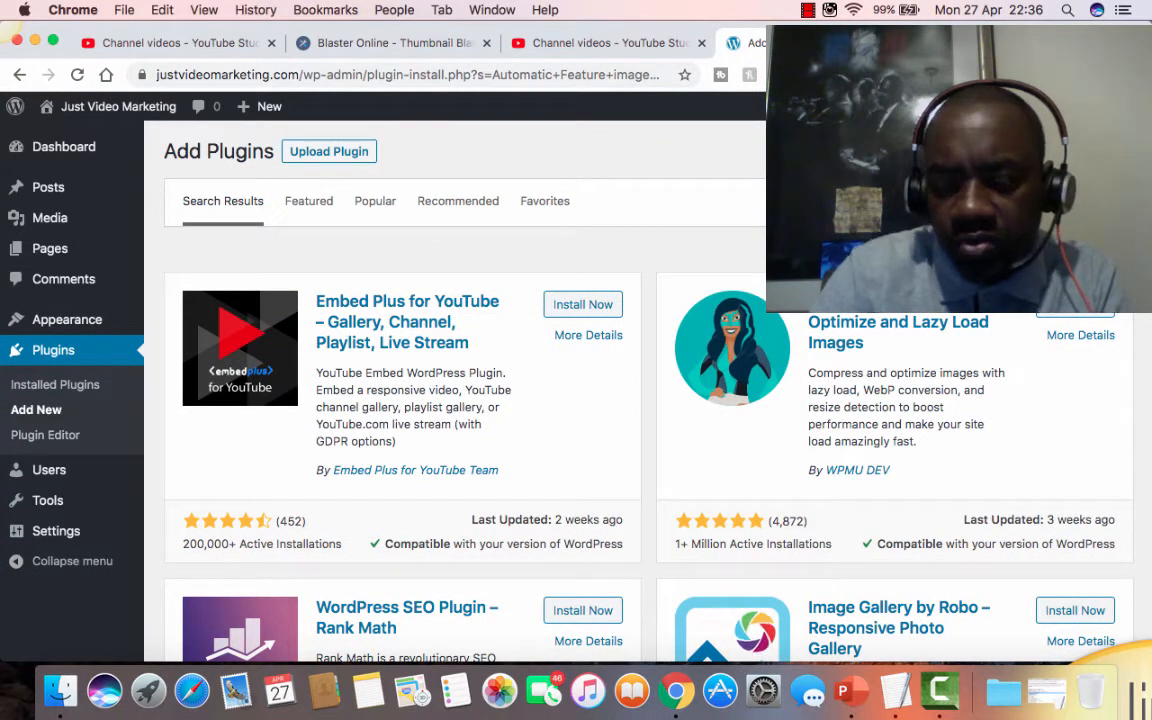
- Shorten the plugin search to "youtube" and look through the full list of matching plugins
key("BackSpace")
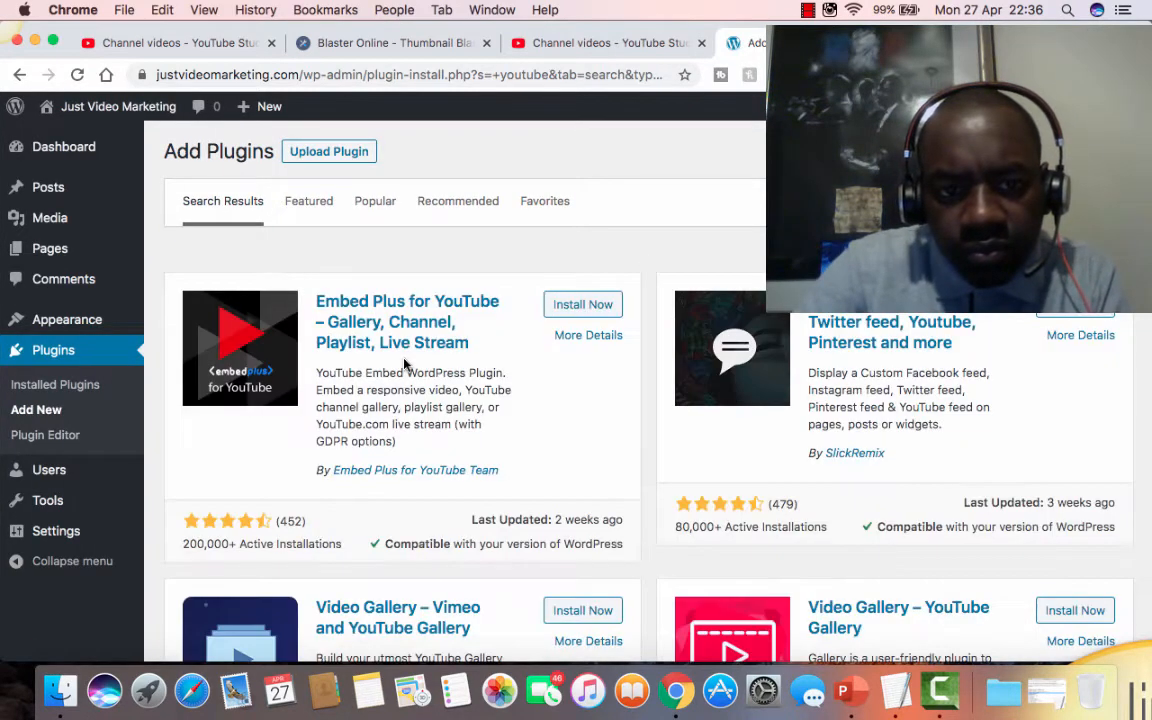
scroll(405, 365, "down", 2)
scroll(405, 365, "down", 4)
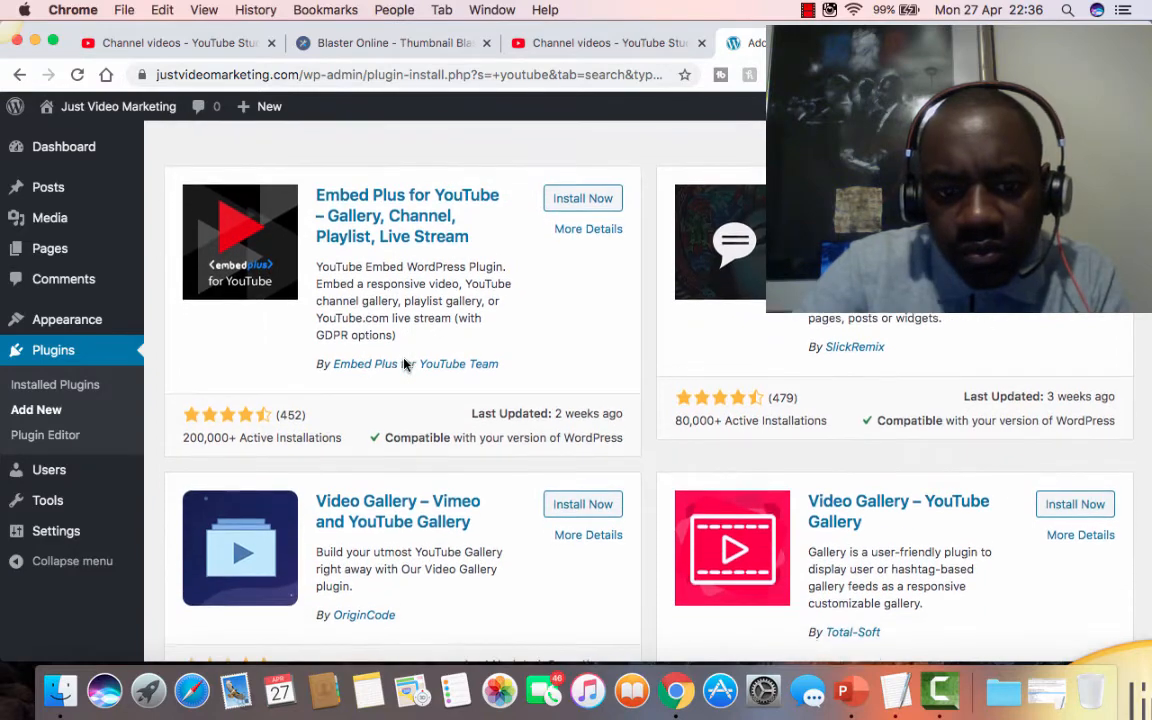
scroll(405, 365, "down", 10)
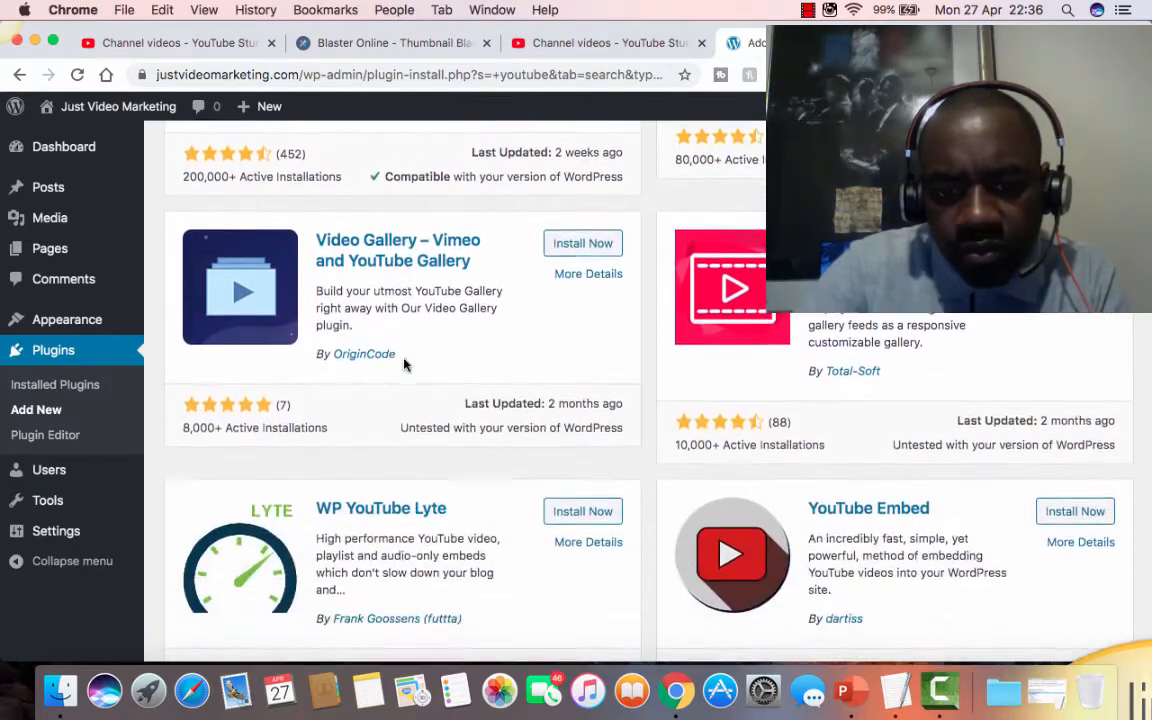
scroll(405, 365, "down", 9)
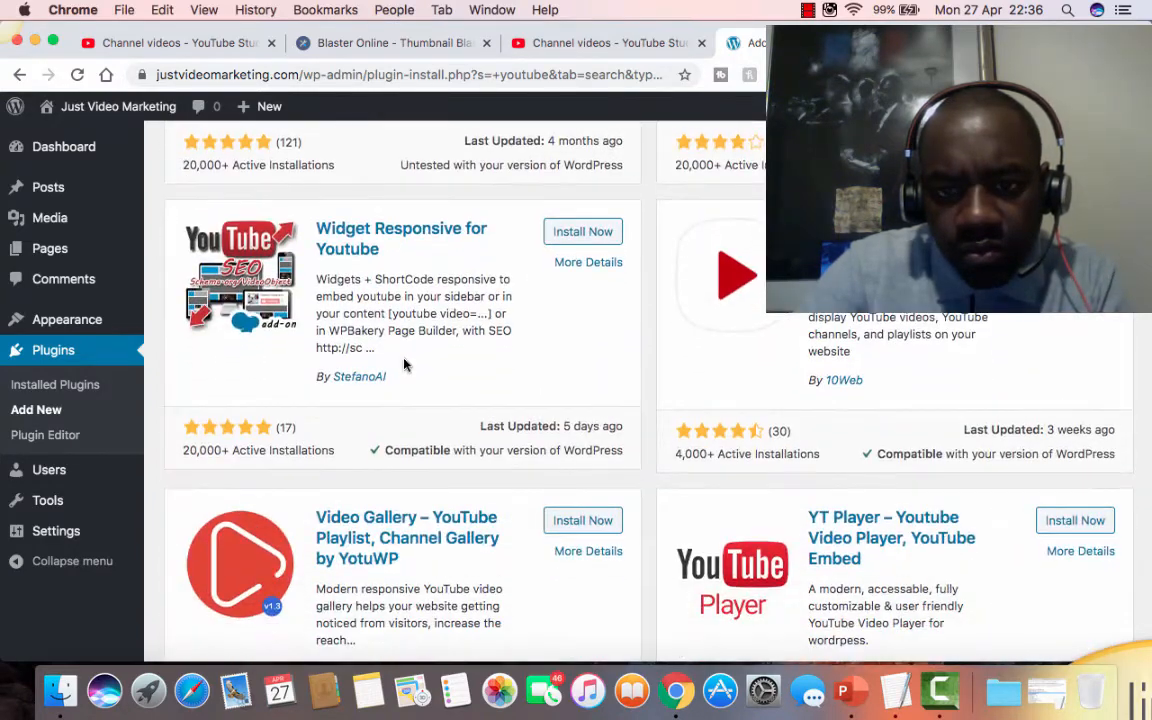
scroll(405, 365, "down", 3)
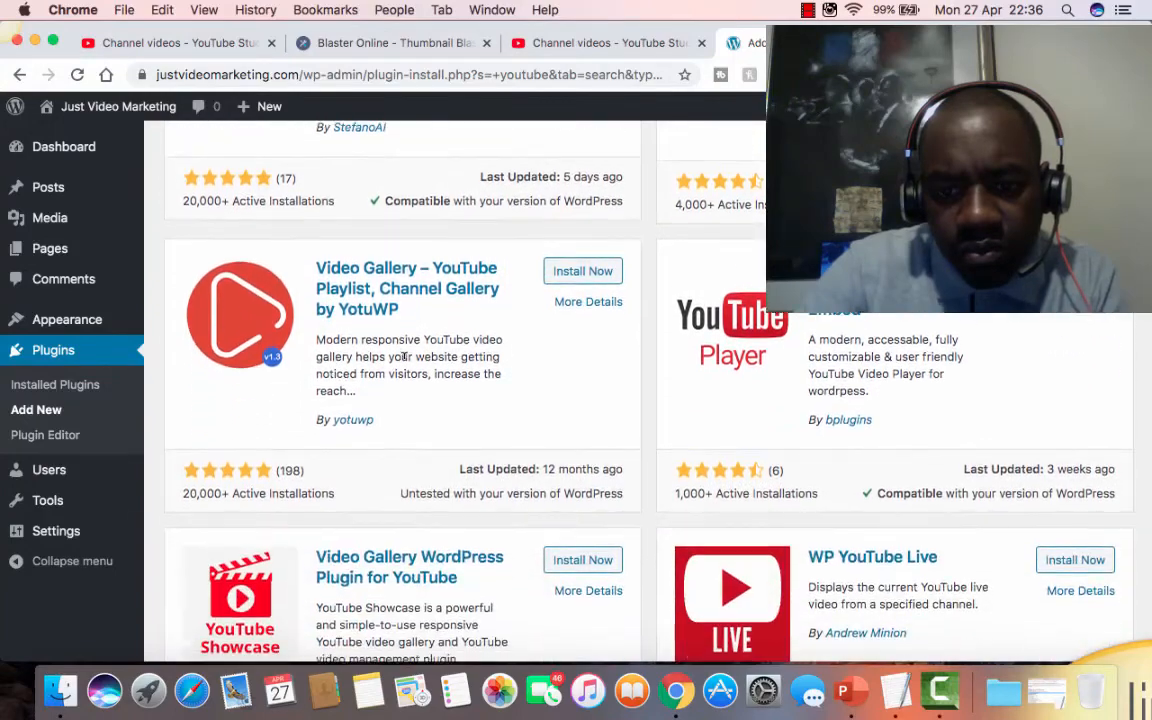
scroll(405, 357, "down", 7)
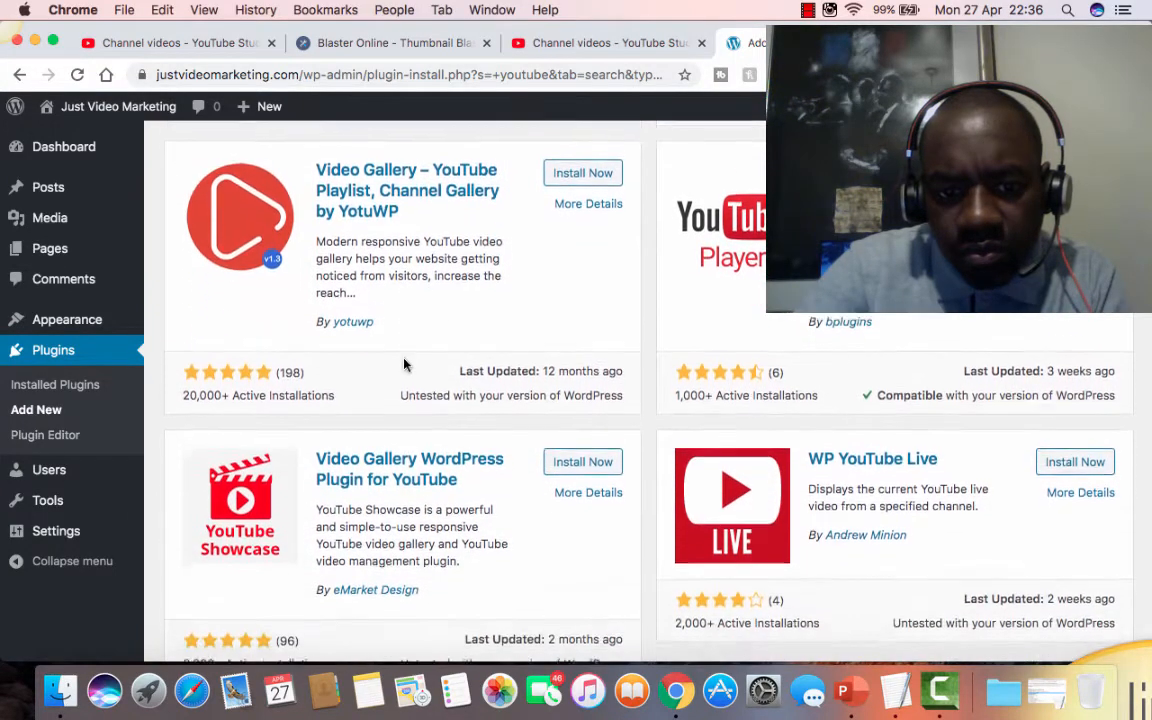
scroll(404, 355, "down", 11)
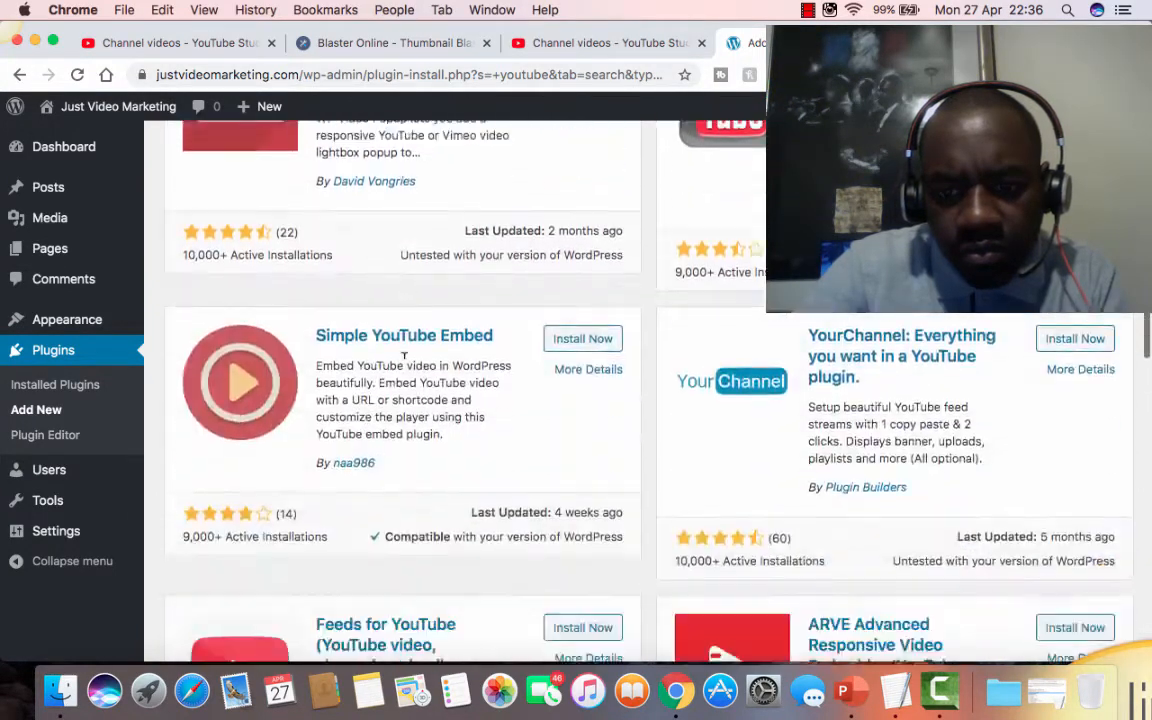
scroll(404, 353, "down", 4)
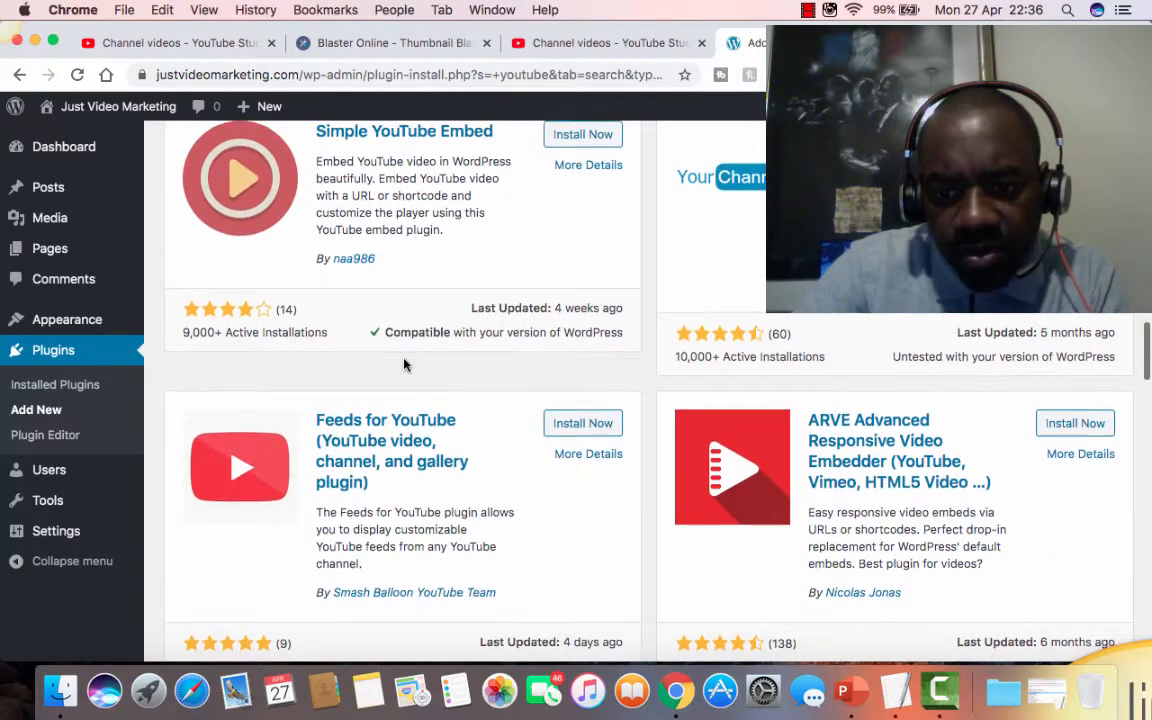
scroll(404, 355, "down", 6)
scroll(404, 364, "down", 7)
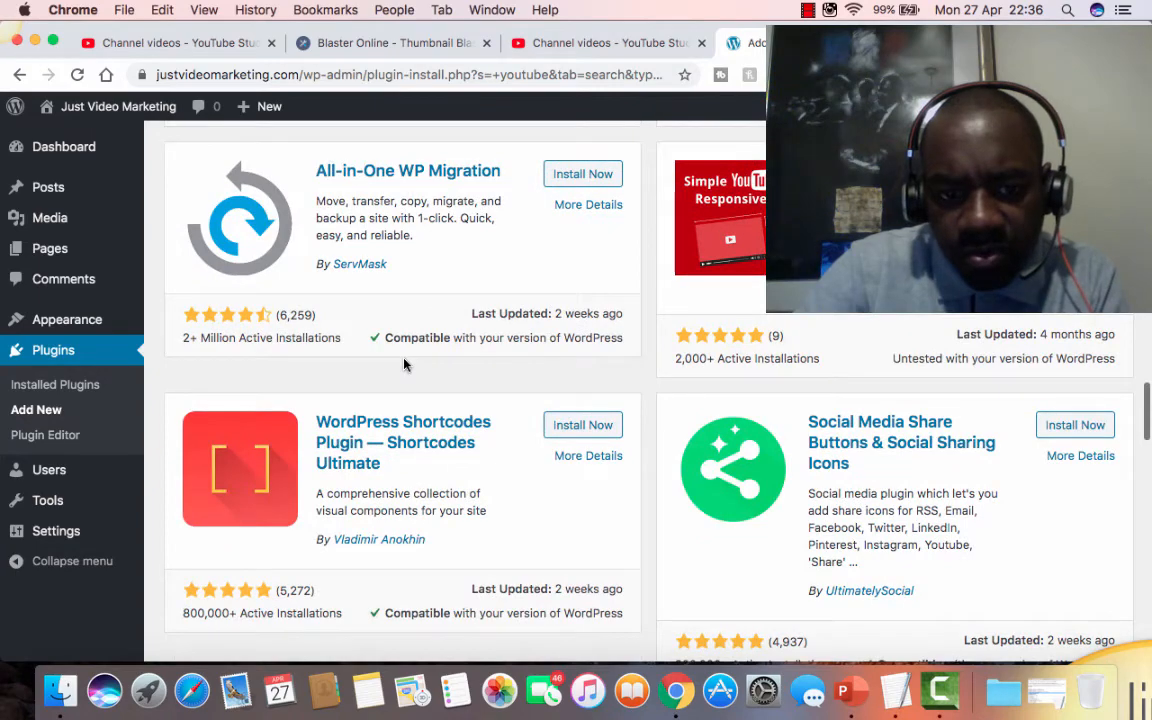
scroll(404, 364, "down", 8)
scroll(404, 364, "down", 5)
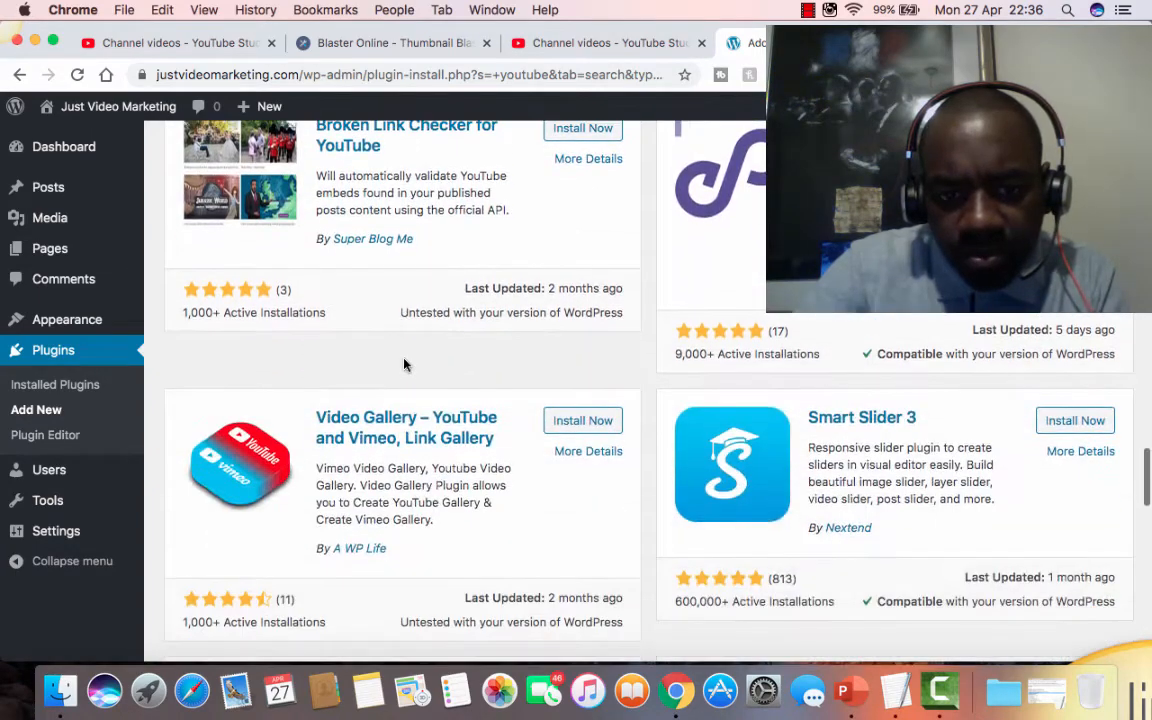
scroll(404, 364, "down", 10)
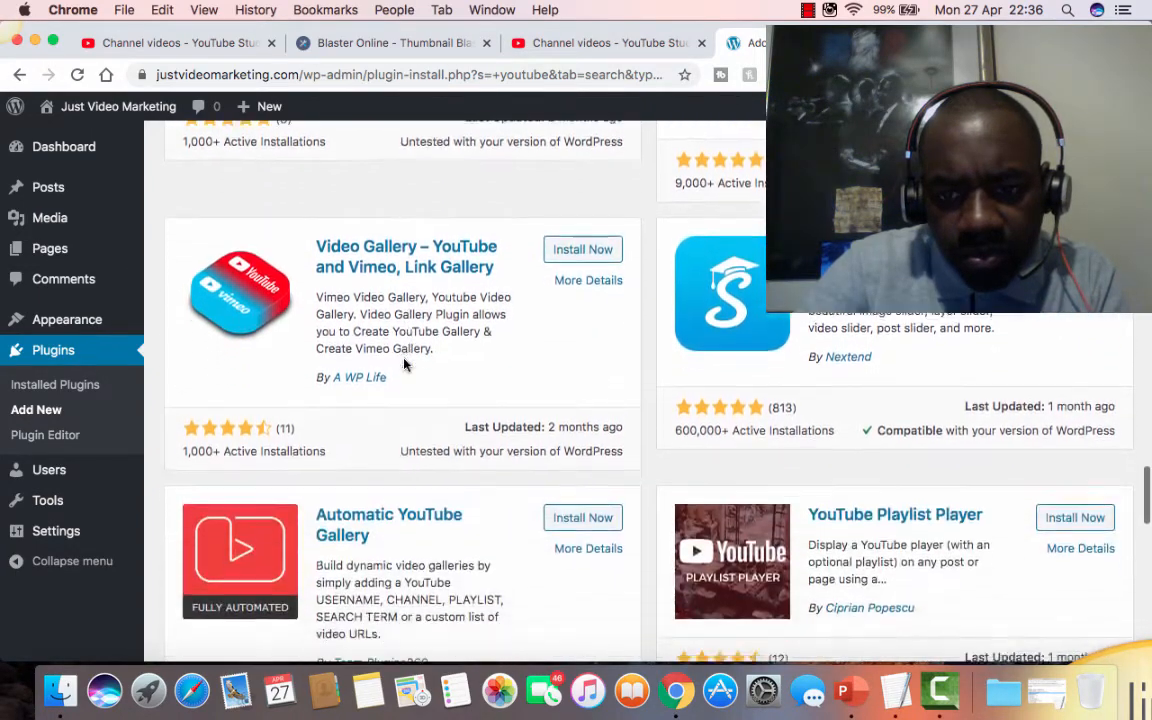
scroll(404, 364, "down", 13)
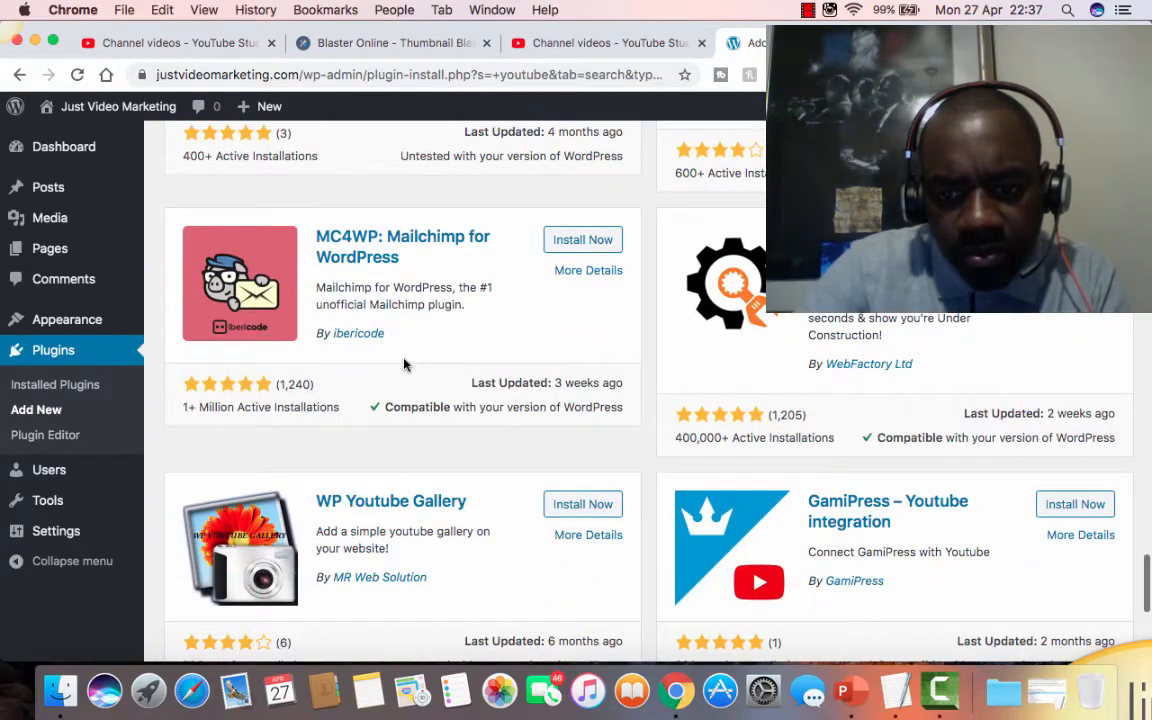
scroll(404, 364, "down", 1)
scroll(404, 364, "down", 20)
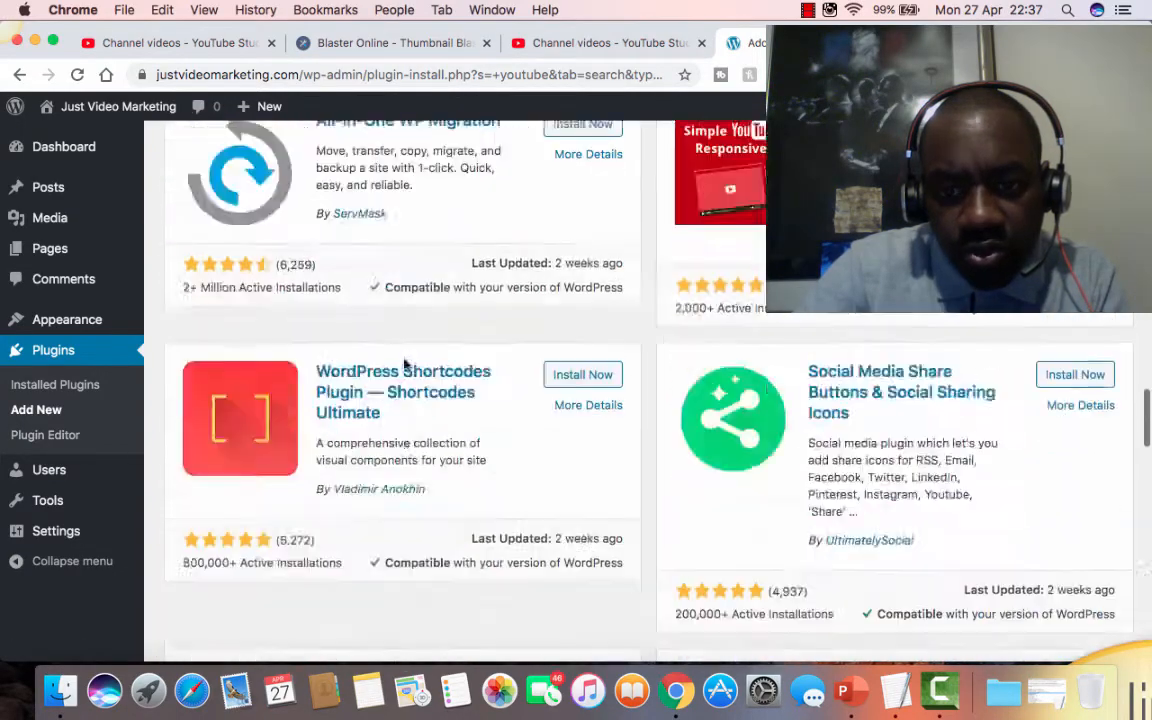
- Install and activate the Embed Plus for YouTube – Gallery, Channel, Playlist, Live Stream plugin and dismiss its update notice
scroll(404, 364, "up", 7)
scroll(404, 364, "up", 20)
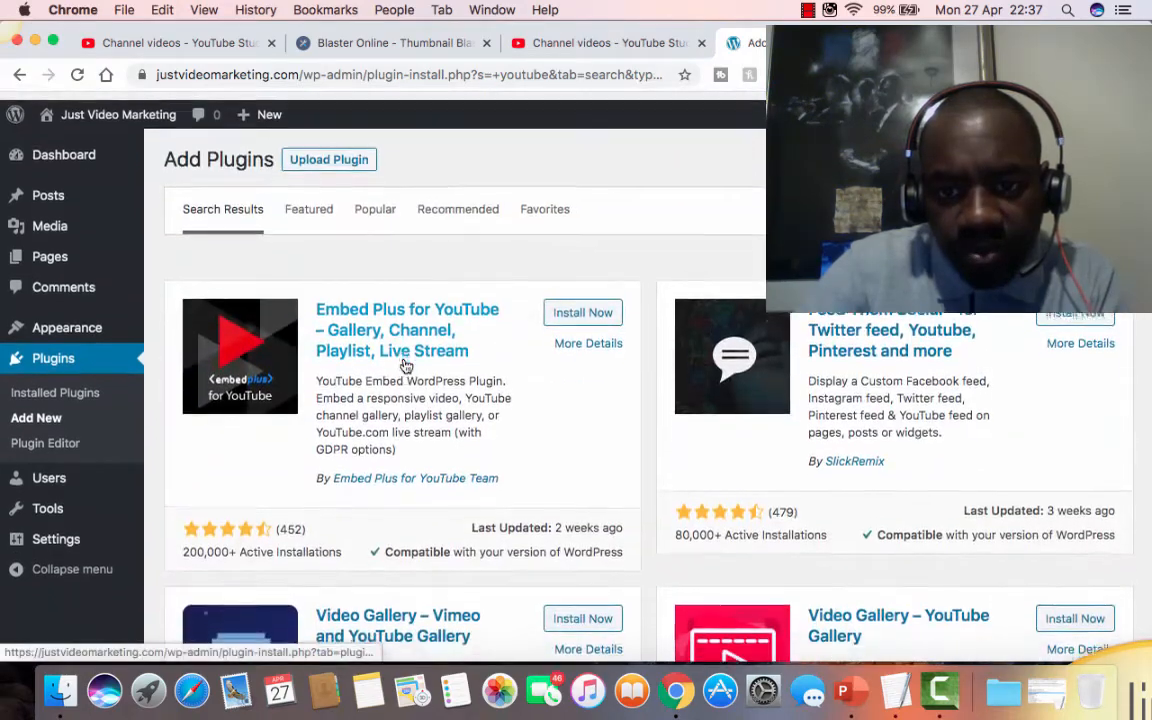
scroll(405, 367, "down", 1)
scroll(405, 367, "down", 1)
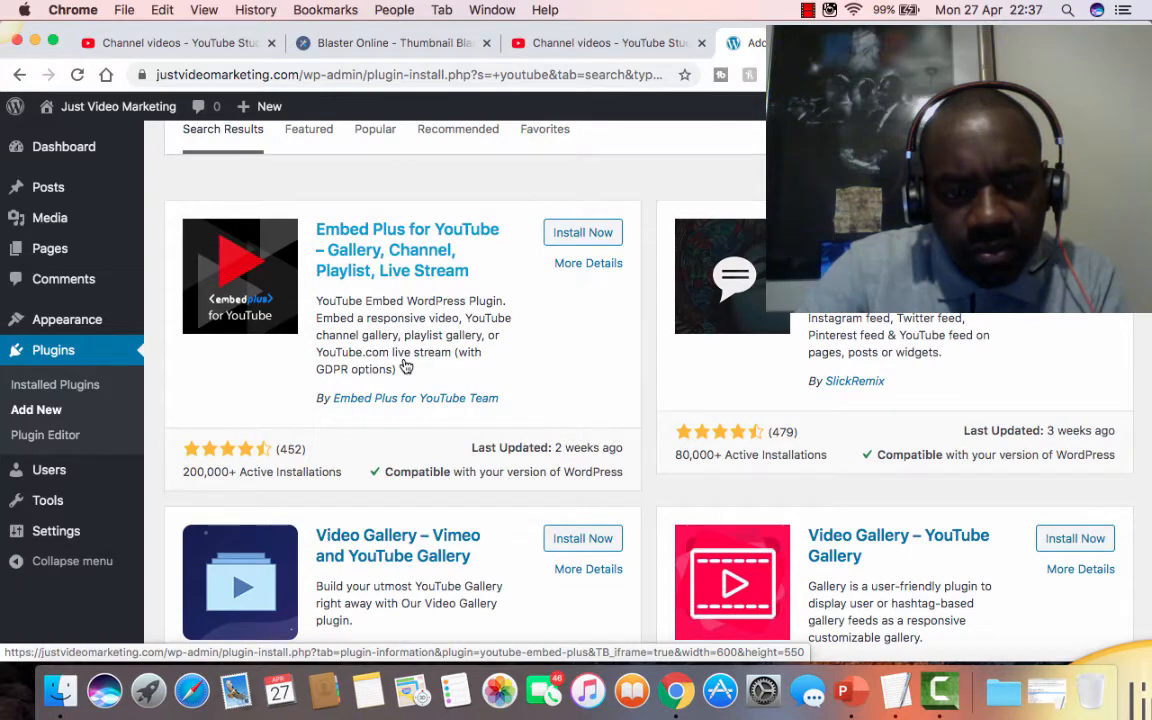
scroll(405, 367, "down", 1)
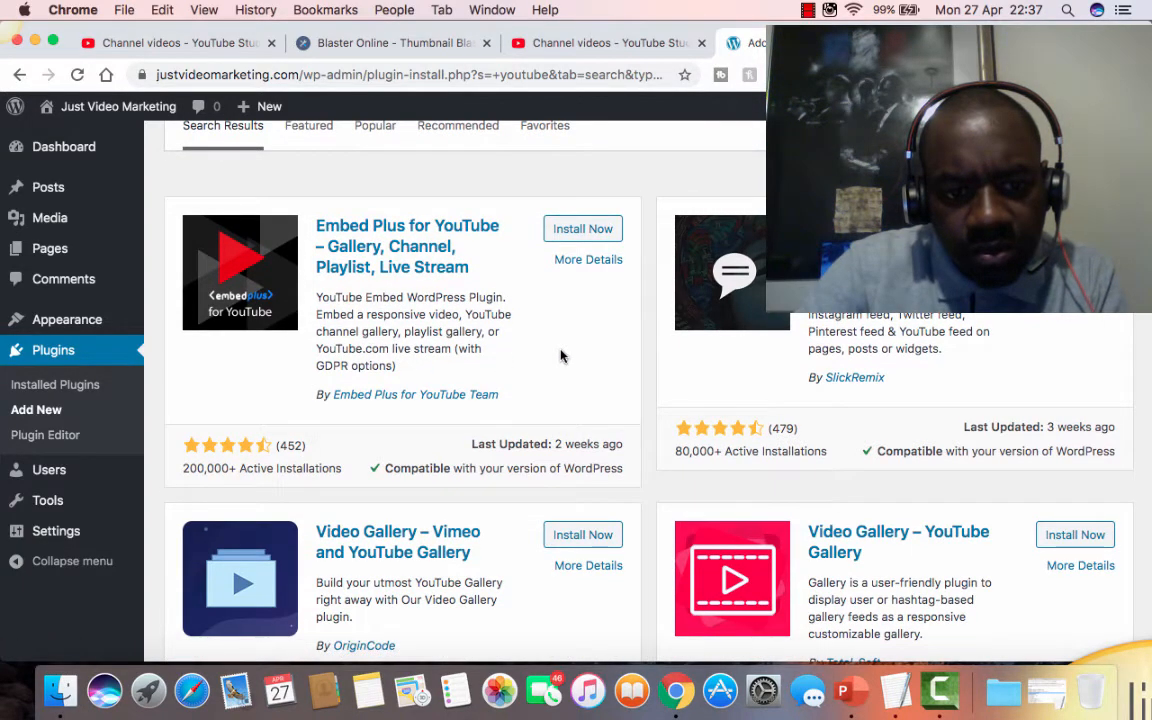
scroll(560, 355, "up", 3)
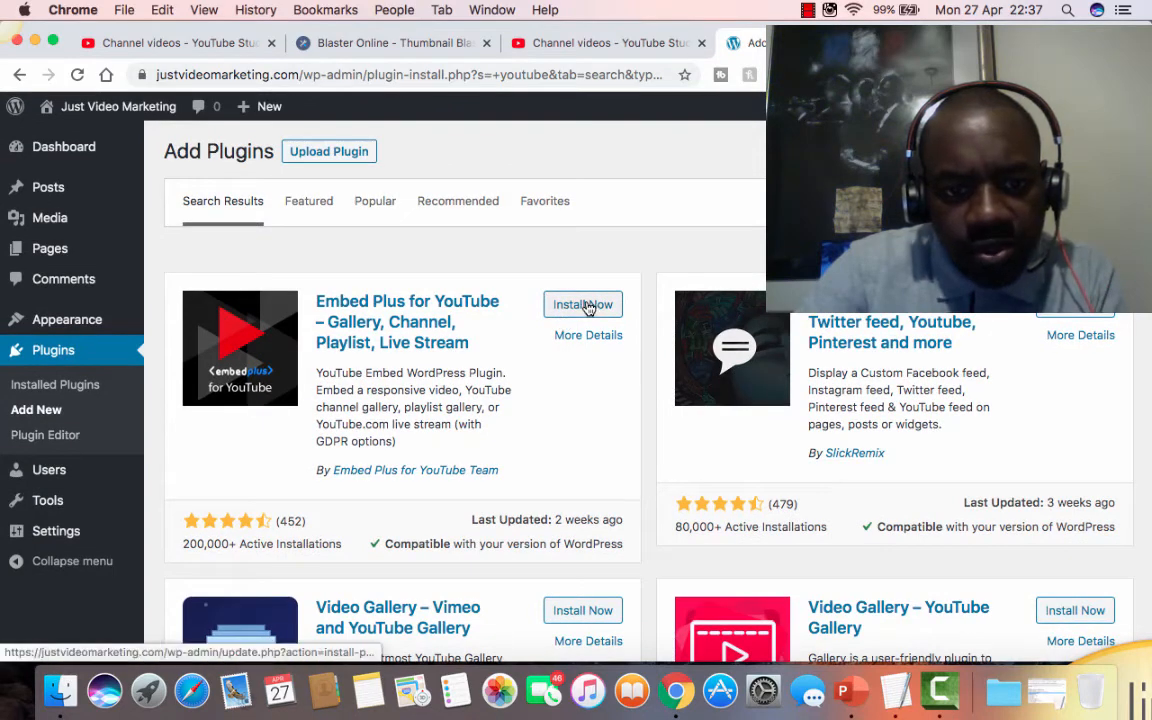
left_click(586, 305)
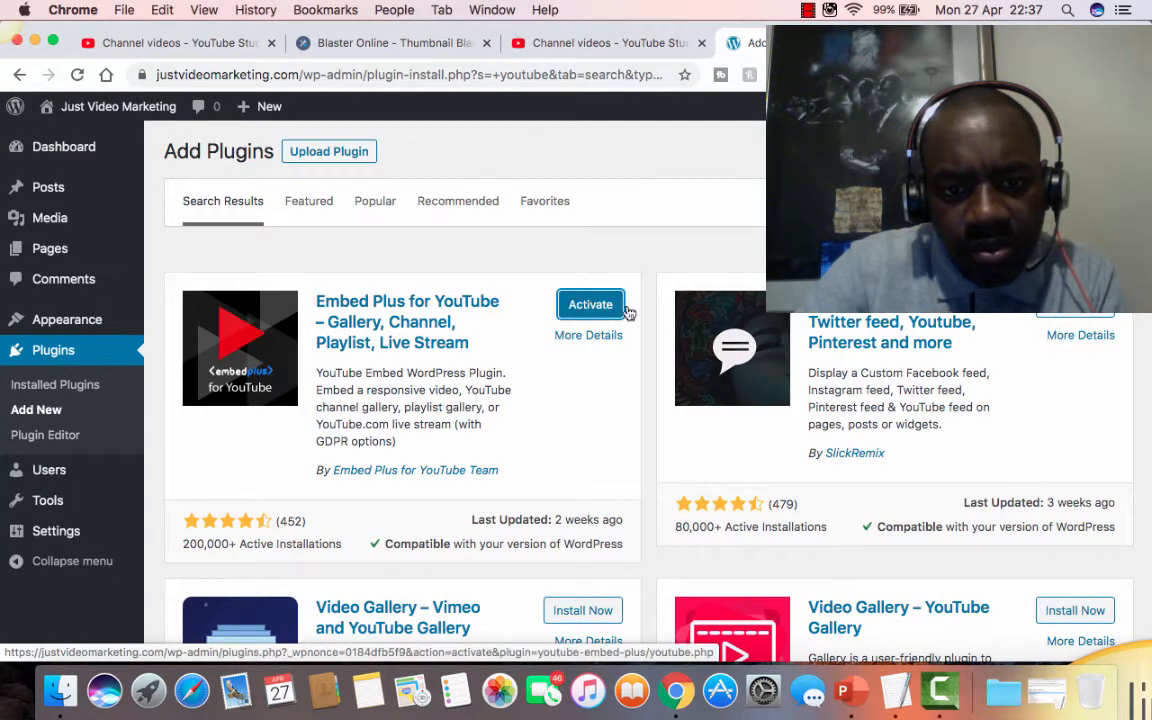
left_click(590, 306)
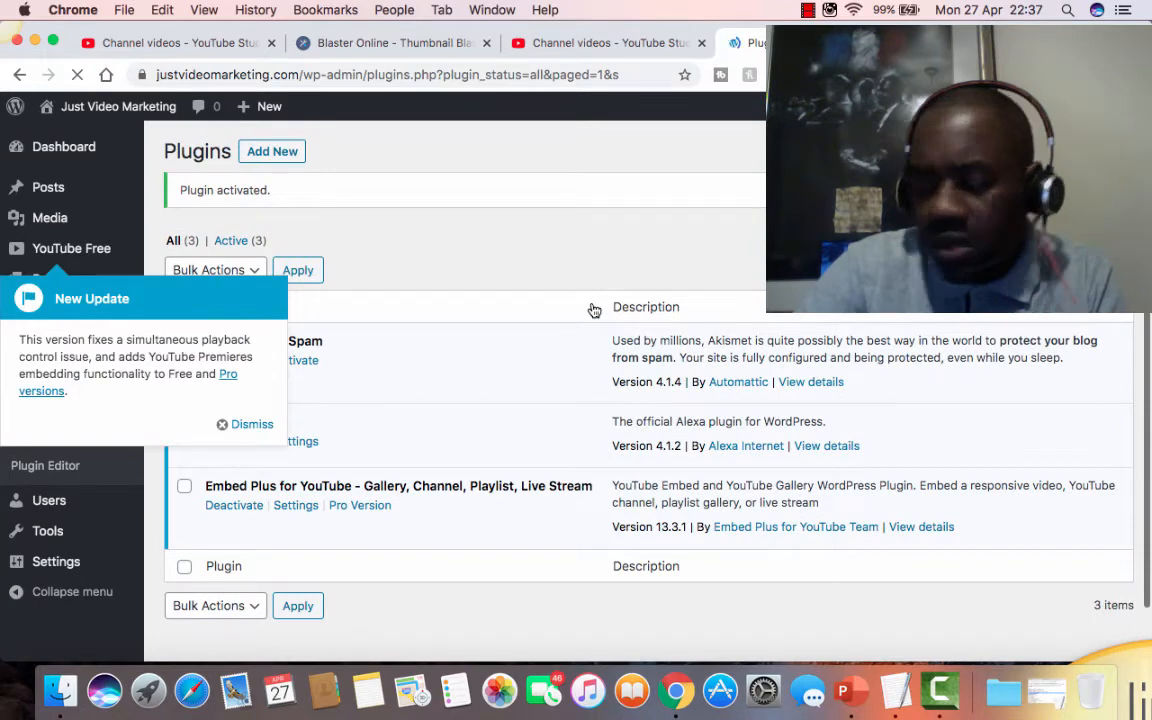
left_click(248, 424)
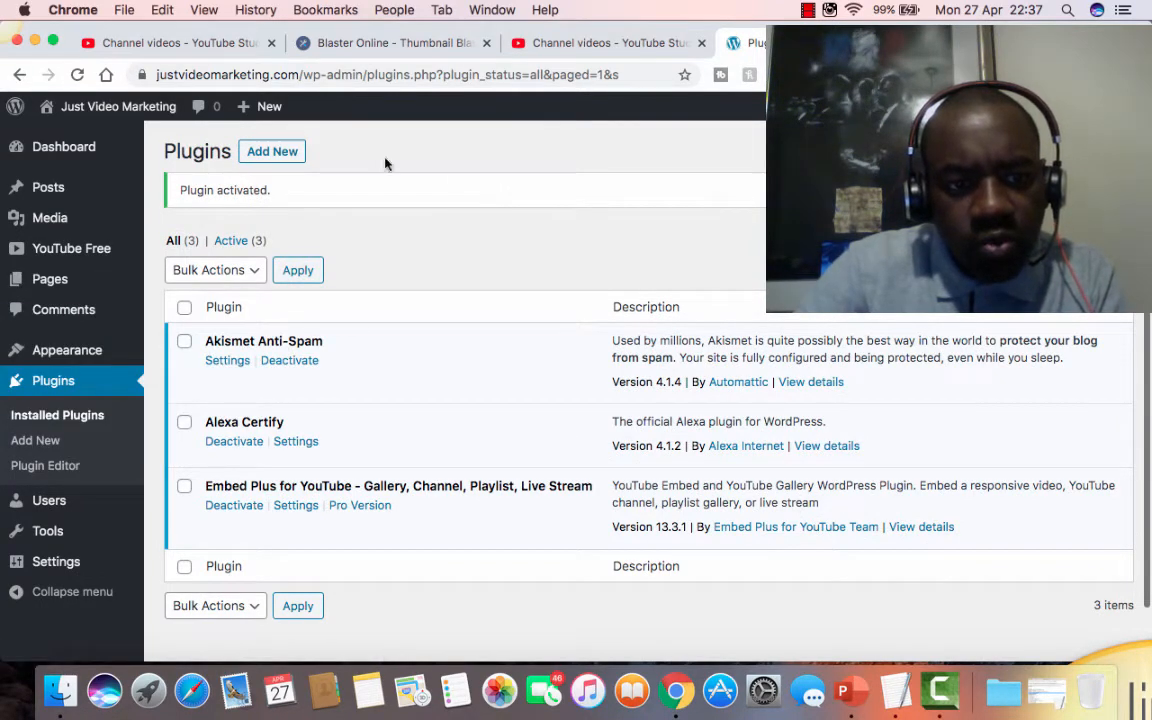
- Start adding another plugin, search the directory for "Custom Facebook Feed" and look through the matching plugins
left_click(276, 152)
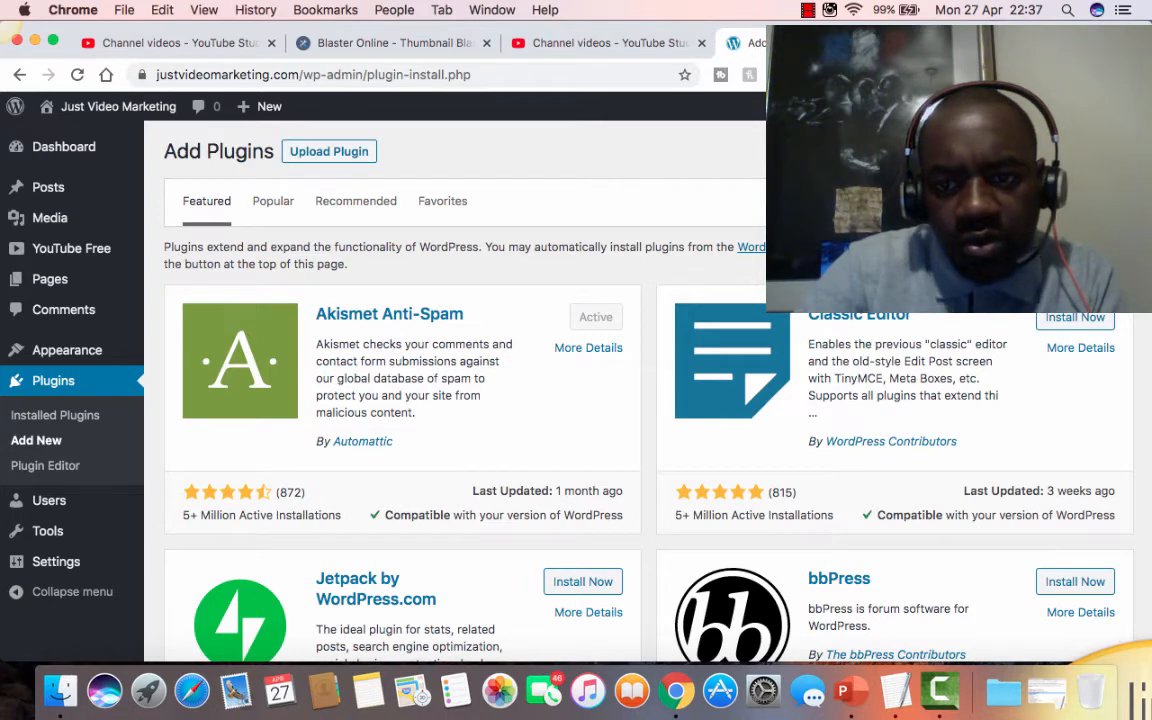
left_click(998, 202)
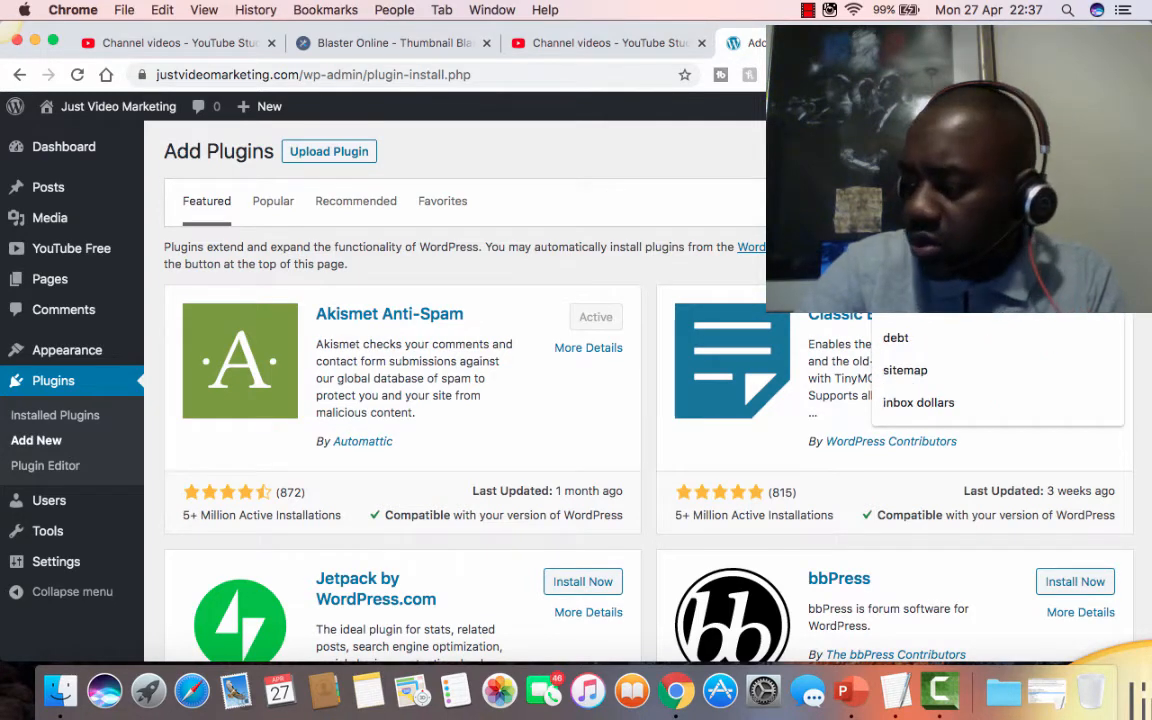
type("y")
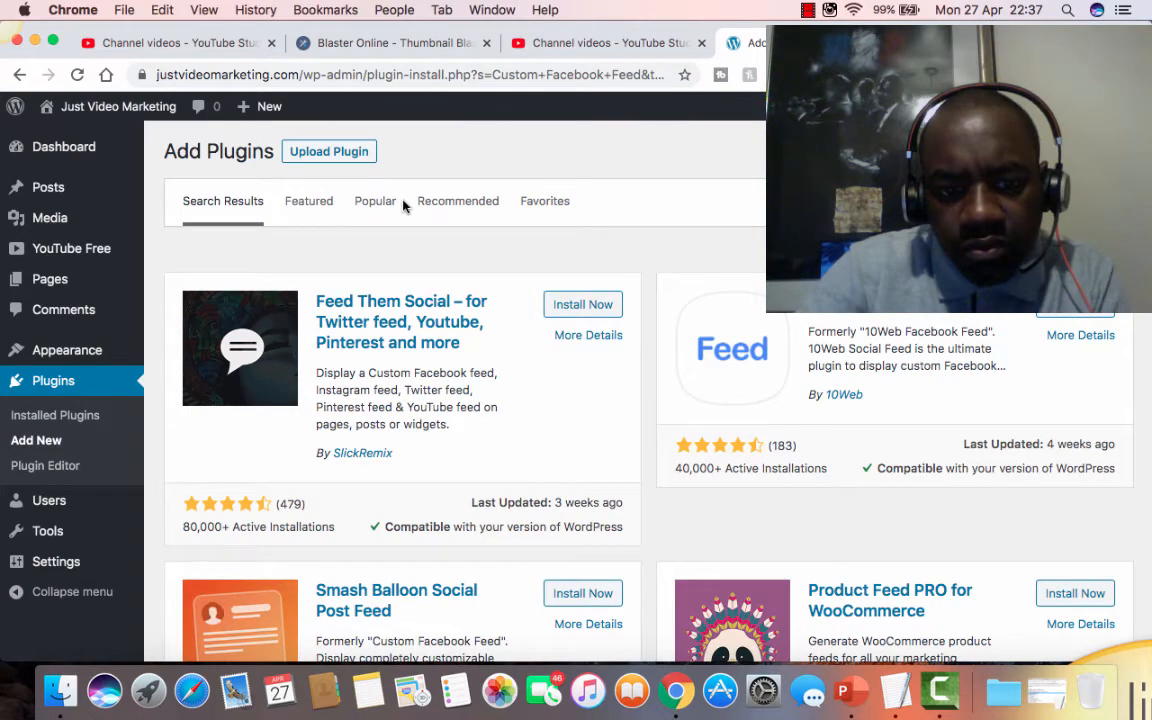
scroll(403, 205, "down", 2)
scroll(403, 205, "down", 2)
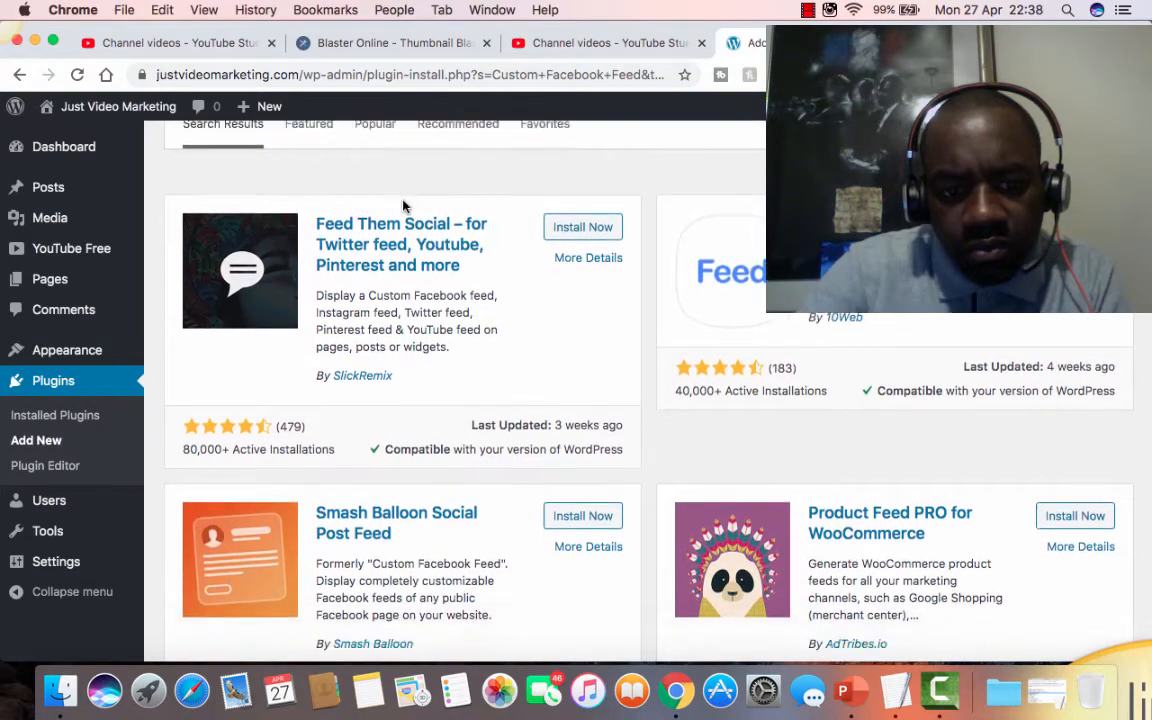
scroll(403, 205, "down", 2)
scroll(403, 205, "down", 2)
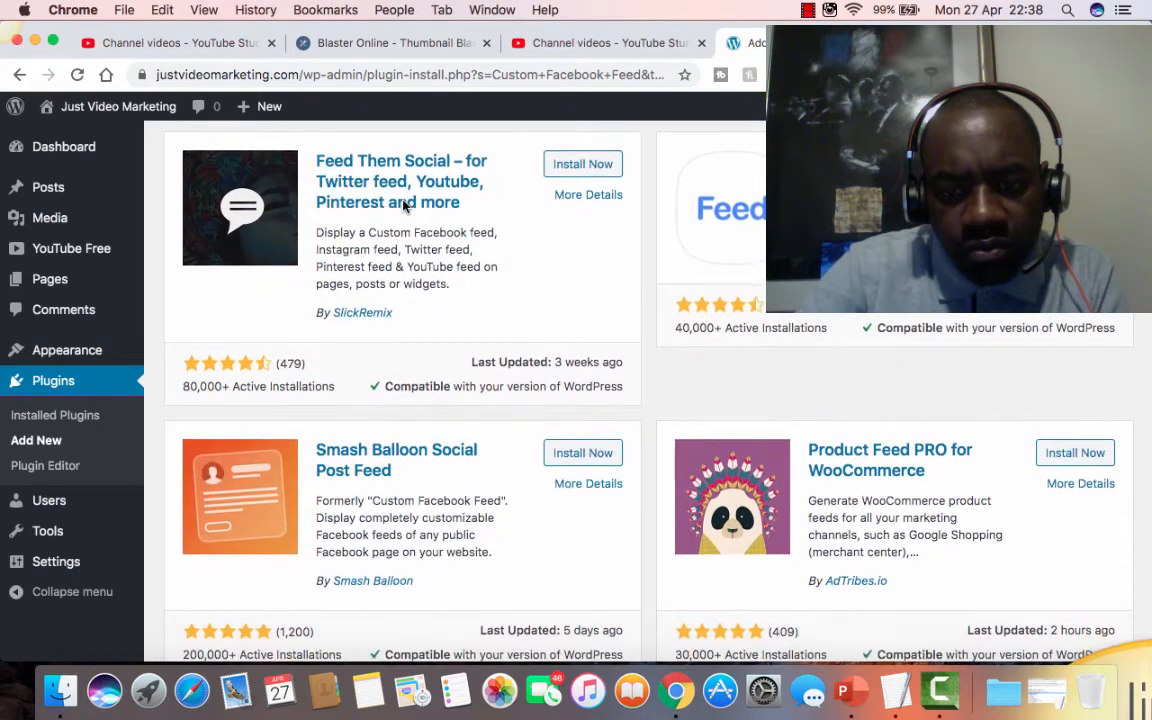
scroll(403, 205, "up", 2)
scroll(403, 205, "down", 5)
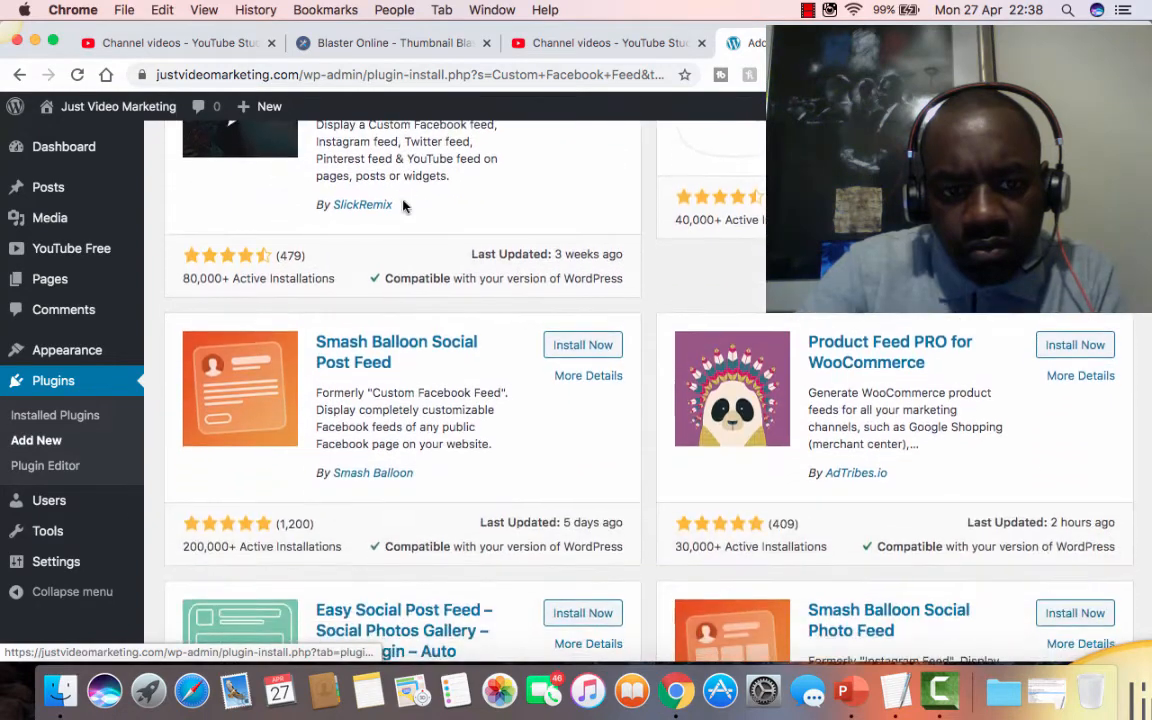
- Find the Smash Balloon Social Post Feed plugin among the Facebook feed results, install it and activate it
scroll(403, 205, "down", 3)
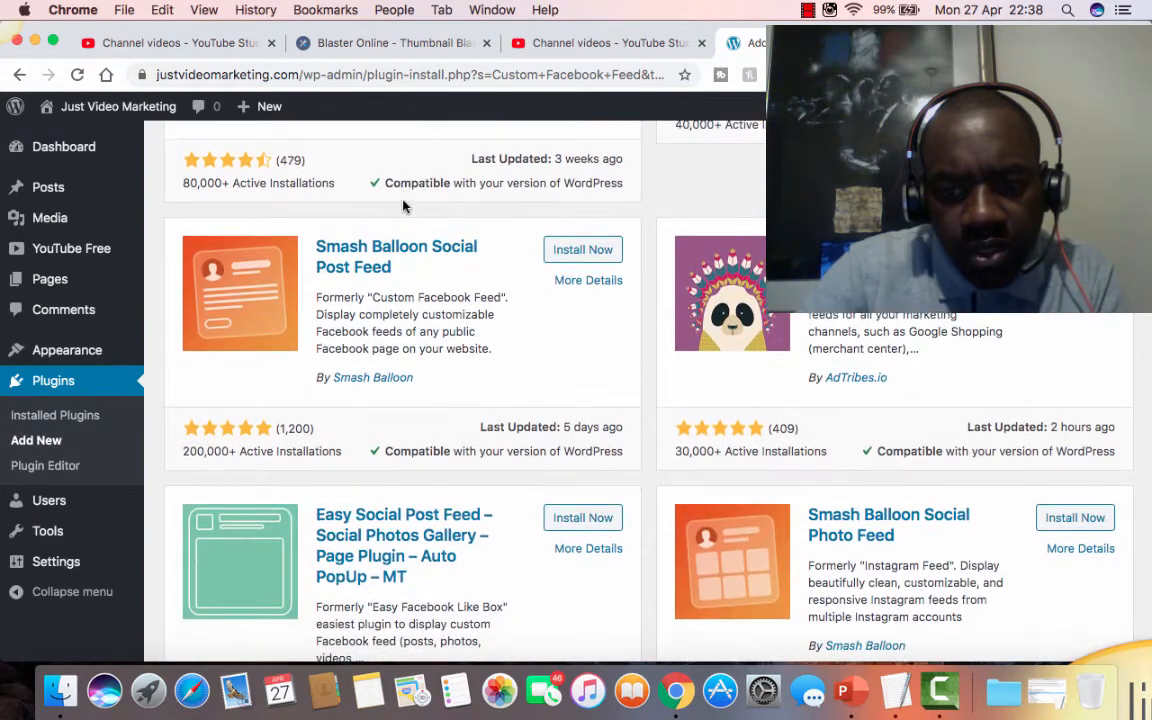
scroll(403, 205, "down", 5)
scroll(403, 205, "down", 2)
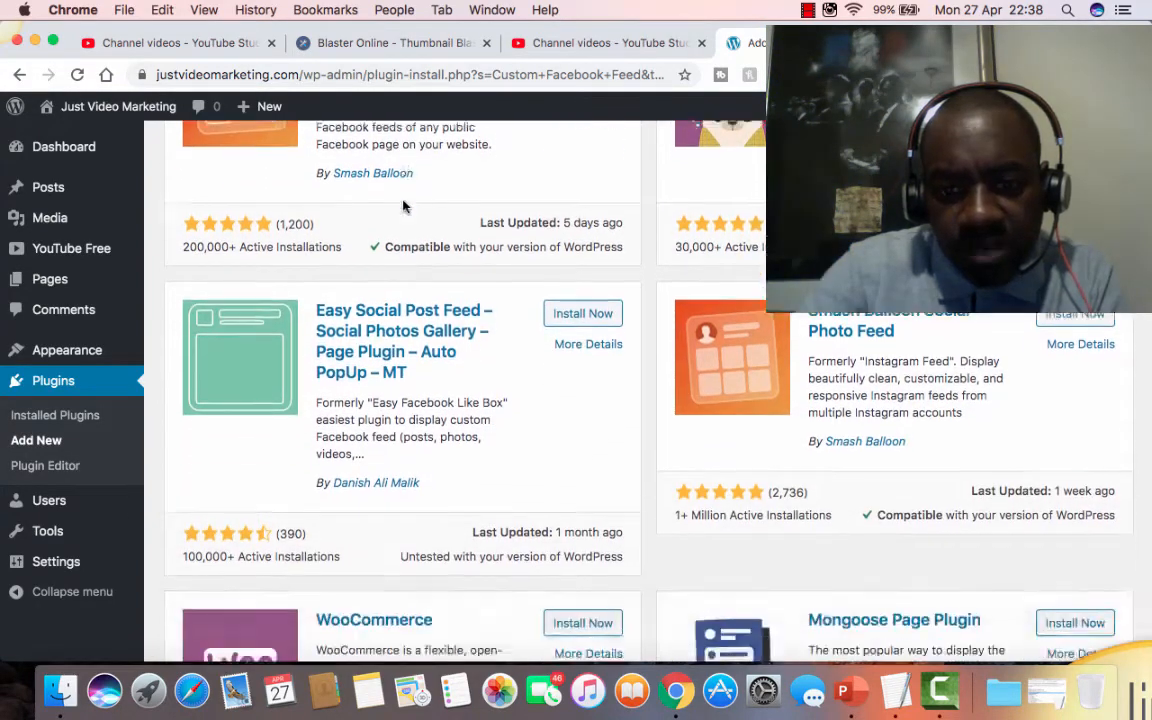
scroll(403, 205, "down", 4)
scroll(403, 205, "down", 2)
scroll(403, 205, "up", 3)
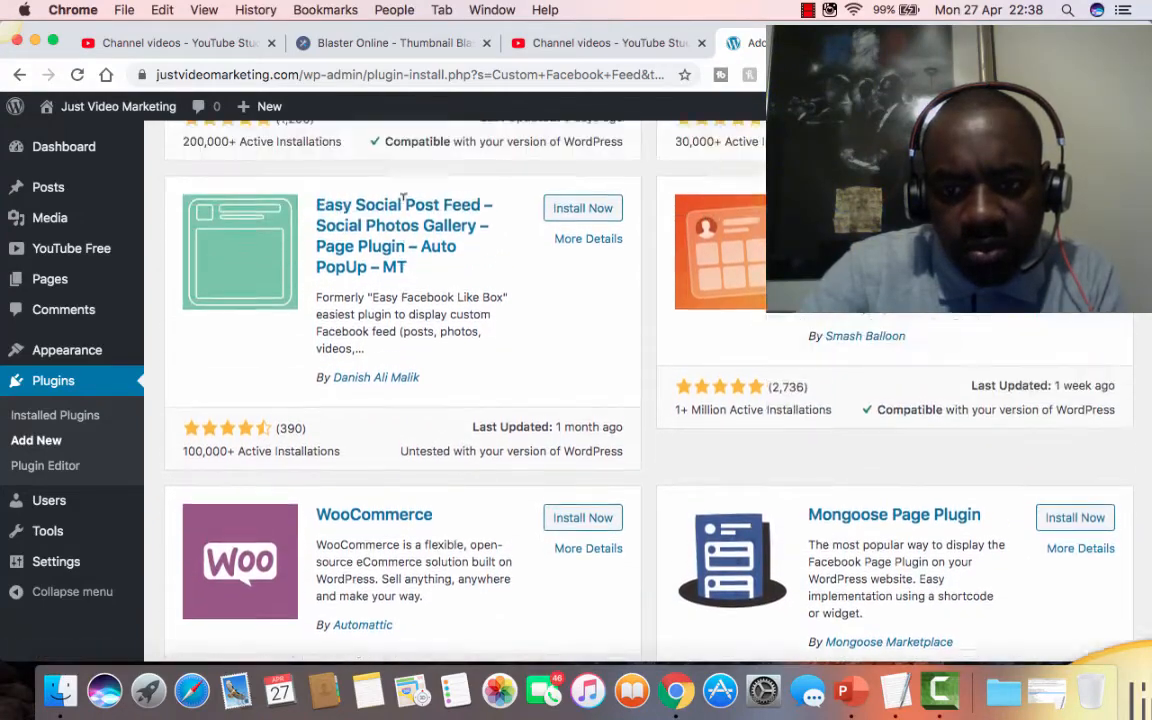
scroll(403, 200, "up", 5)
scroll(405, 205, "up", 1)
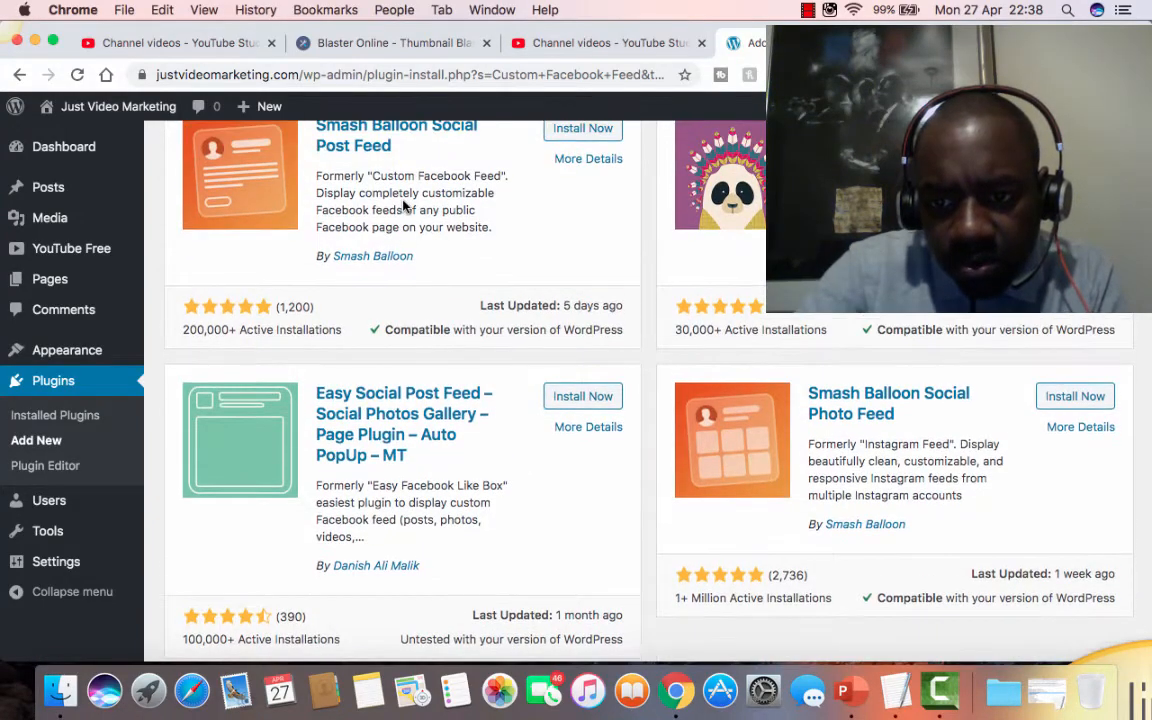
scroll(403, 205, "up", 5)
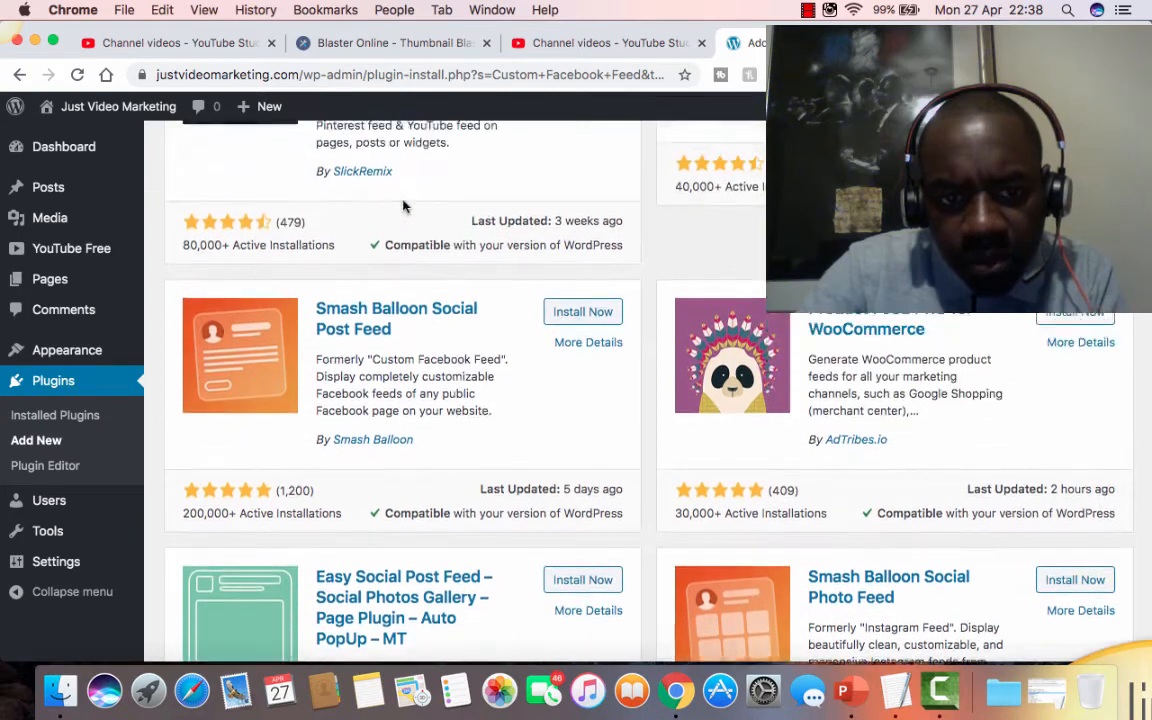
scroll(403, 206, "up", 1)
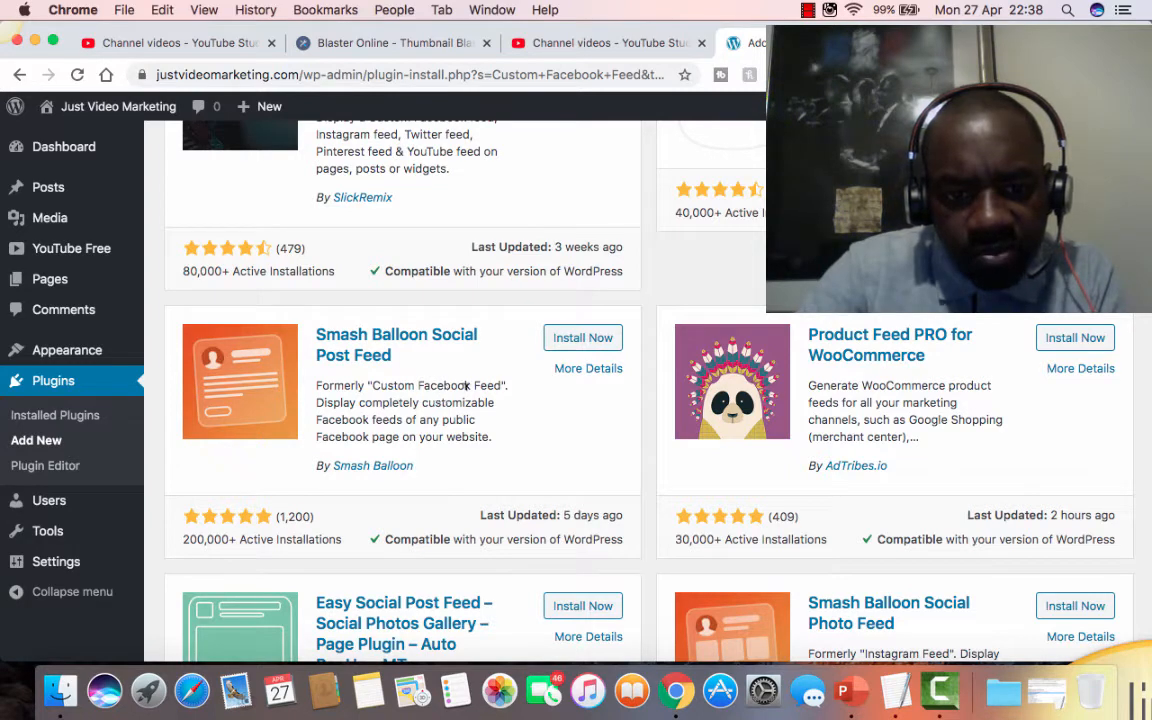
left_click(577, 340)
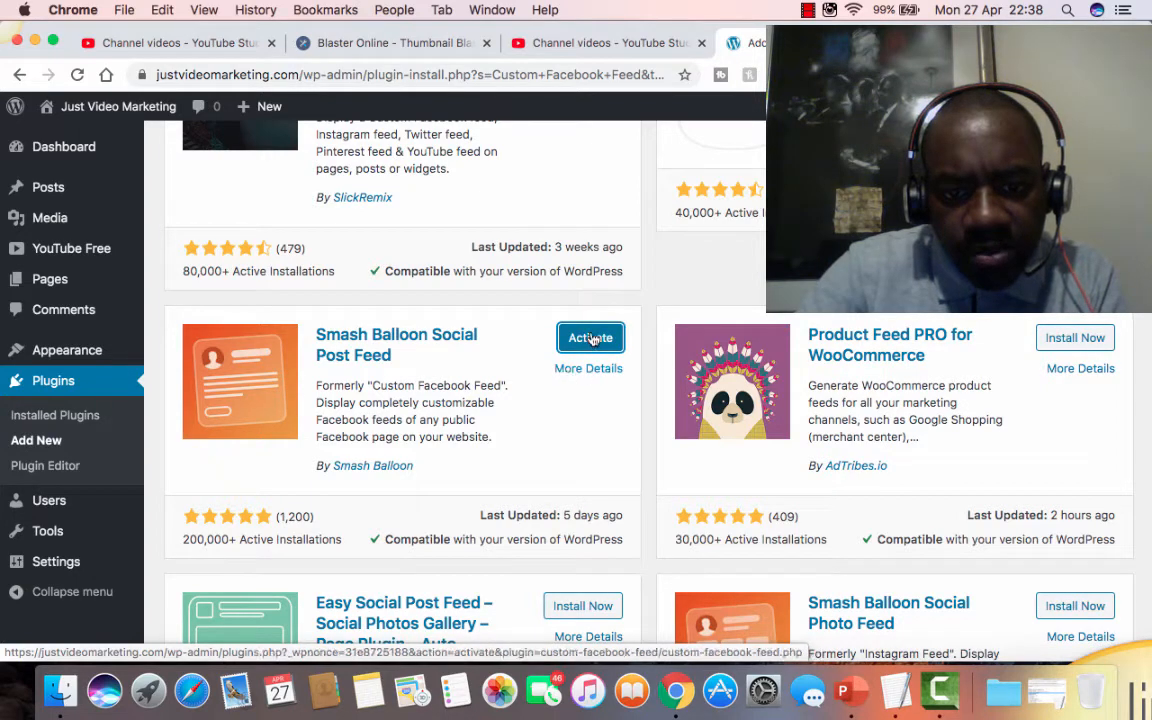
left_click(593, 339)
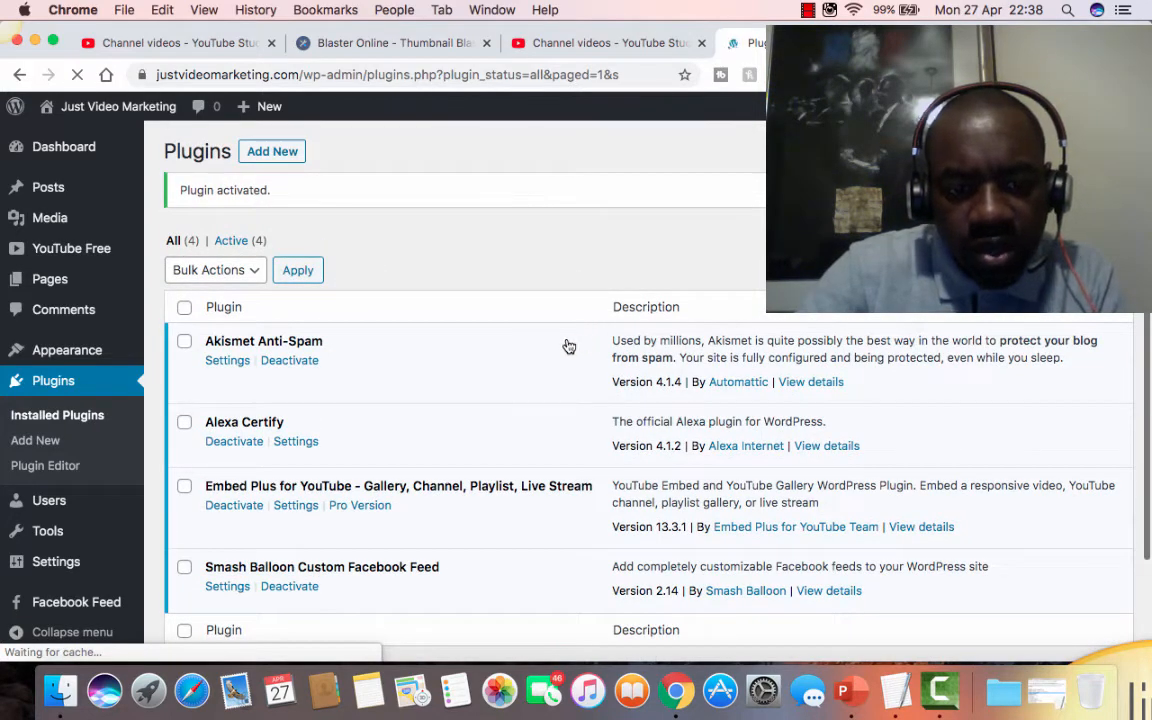
- Search the site's installed plugins for "Web"
scroll(569, 345, "down", 2)
scroll(569, 345, "up", 2)
left_click(1003, 244)
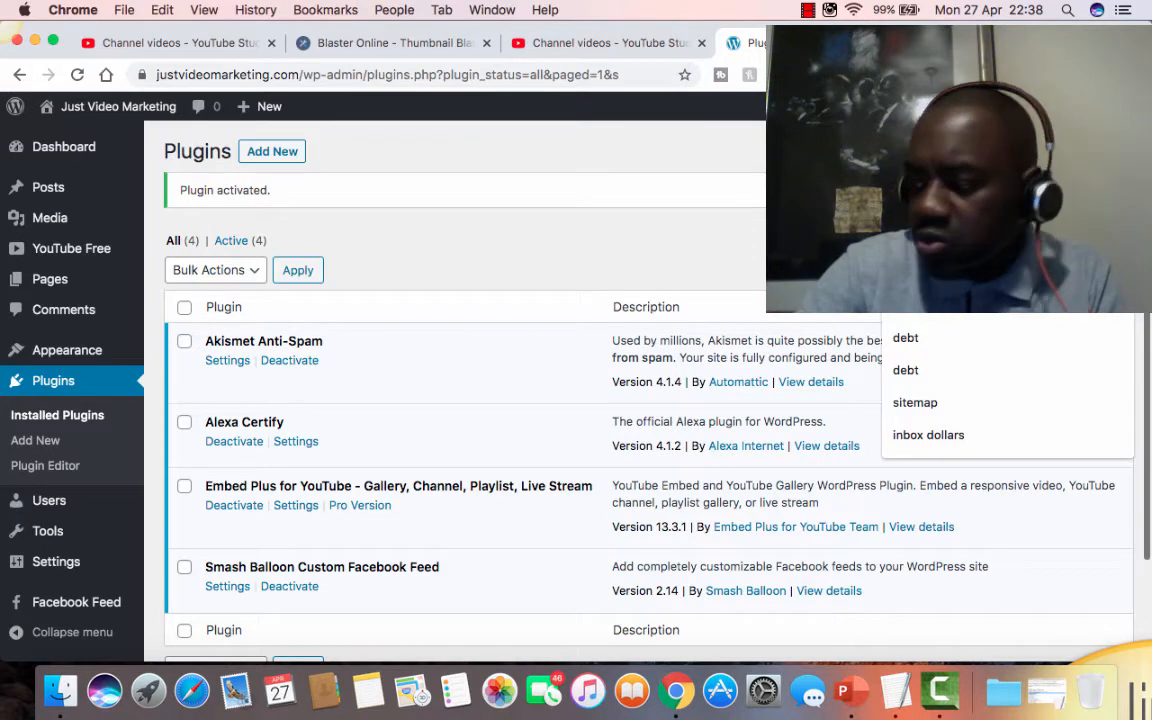
type("s=Web&")
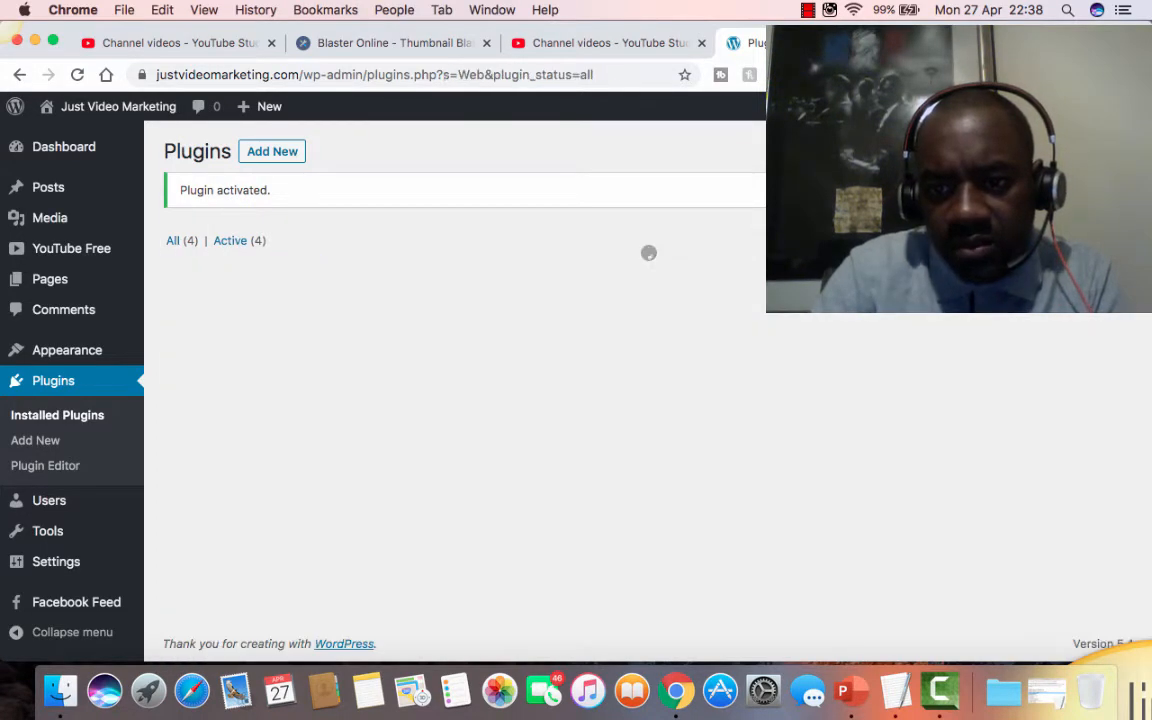
type("lixer")
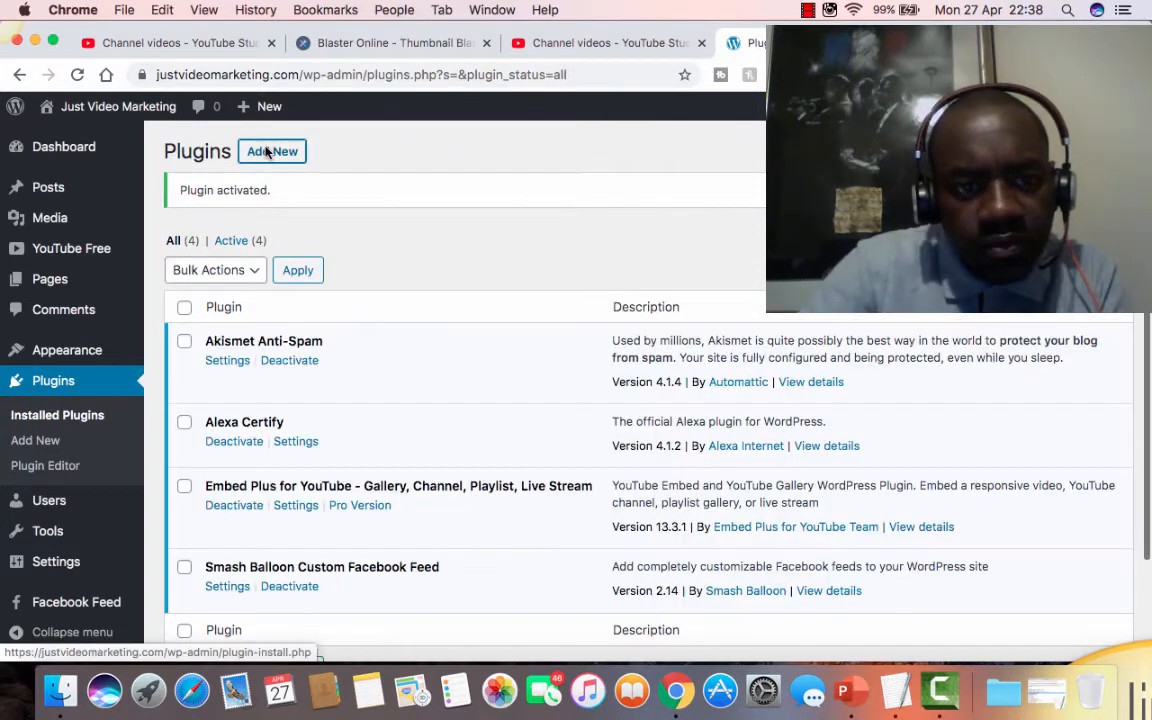
- Start adding another plugin and search the plugin directory for "webilizer"
left_click(267, 151)
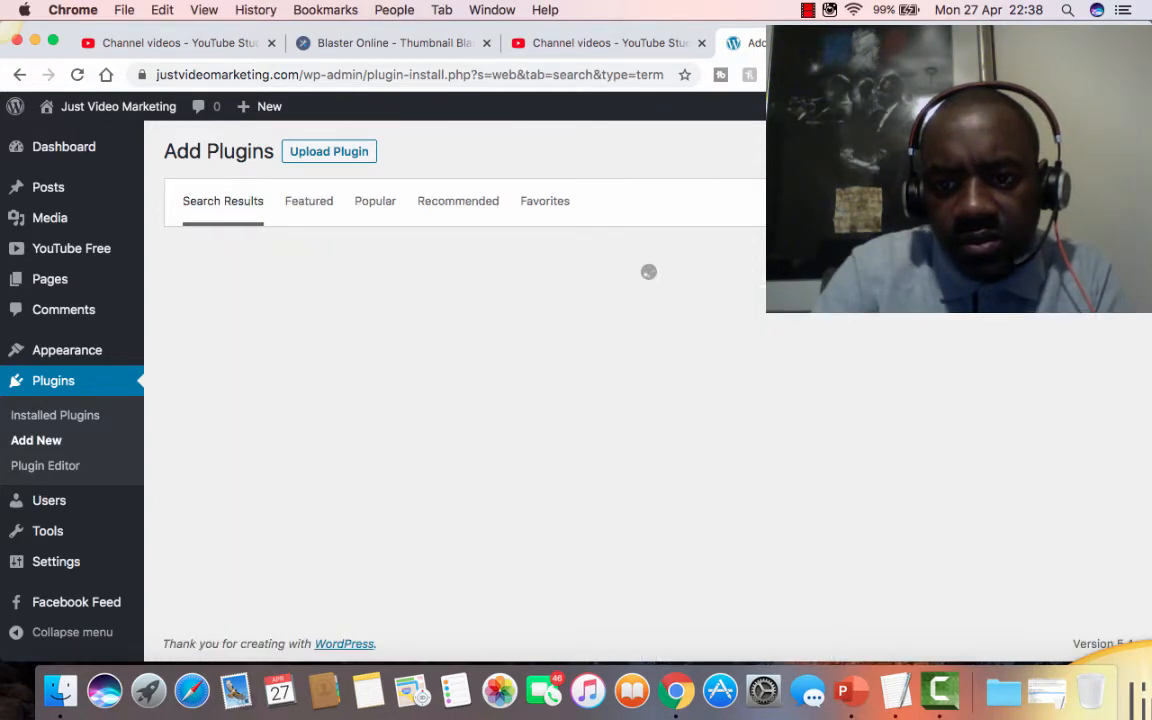
type("i")
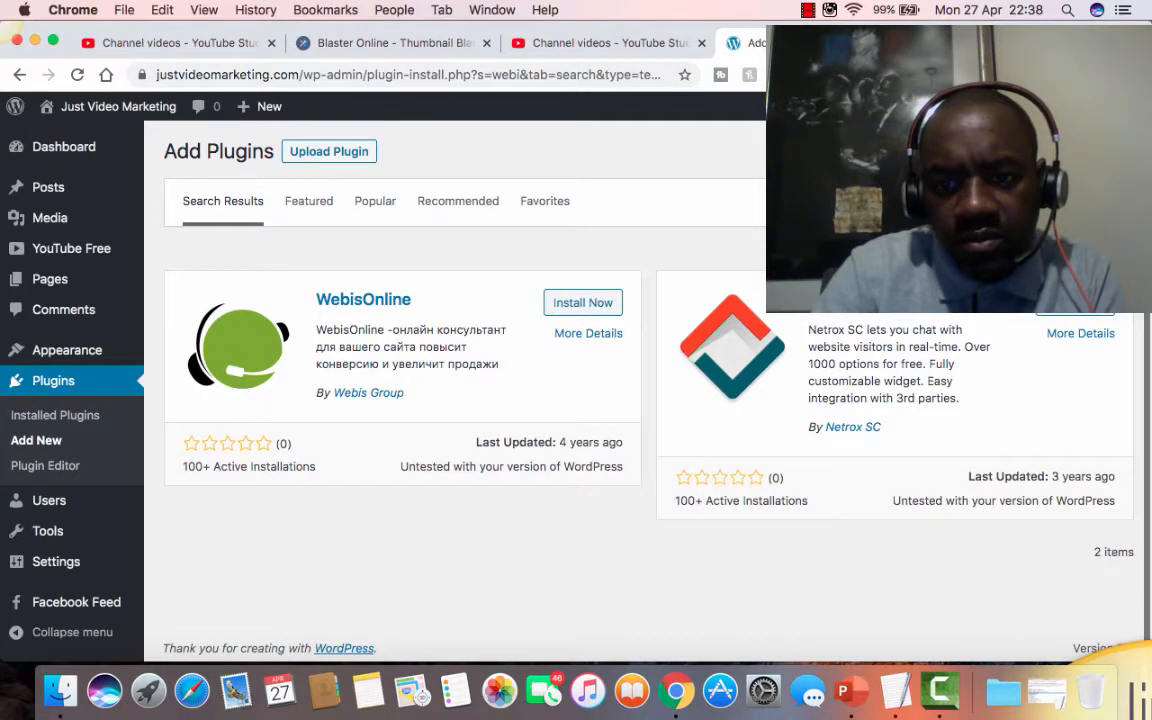
type("lizer")
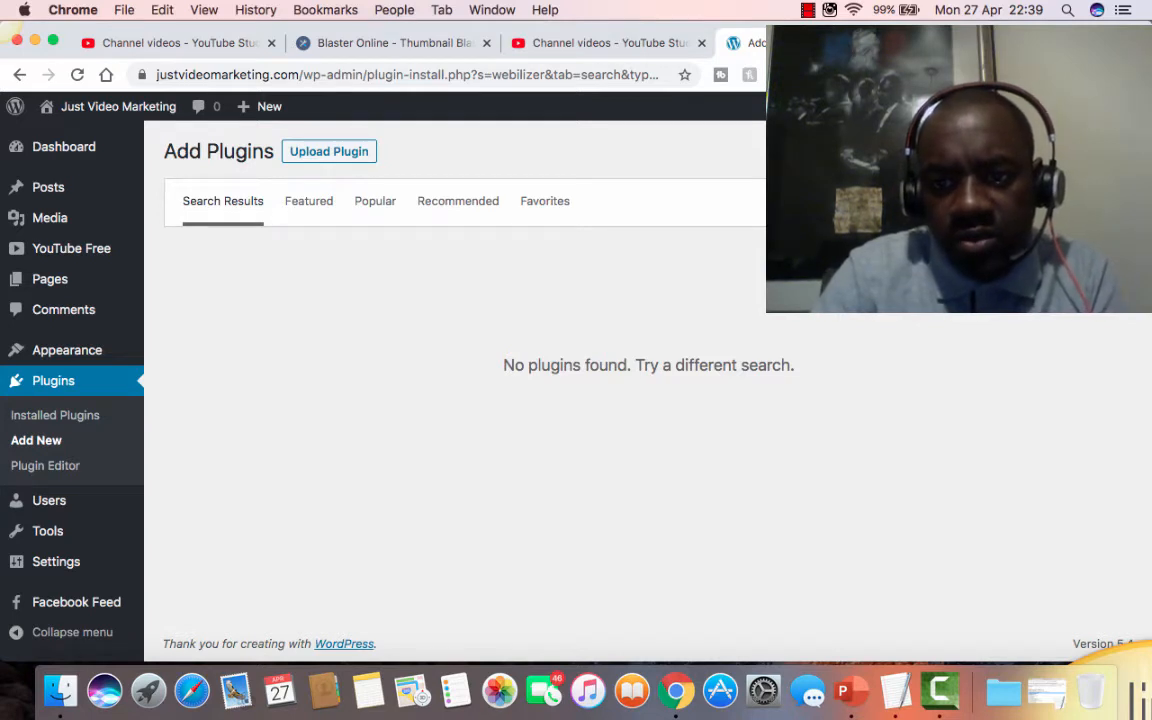
- Search the plugin directory for "twitter", then install and activate the Custom Twitter Feeds plugin by Smash Balloon
type("twitter")
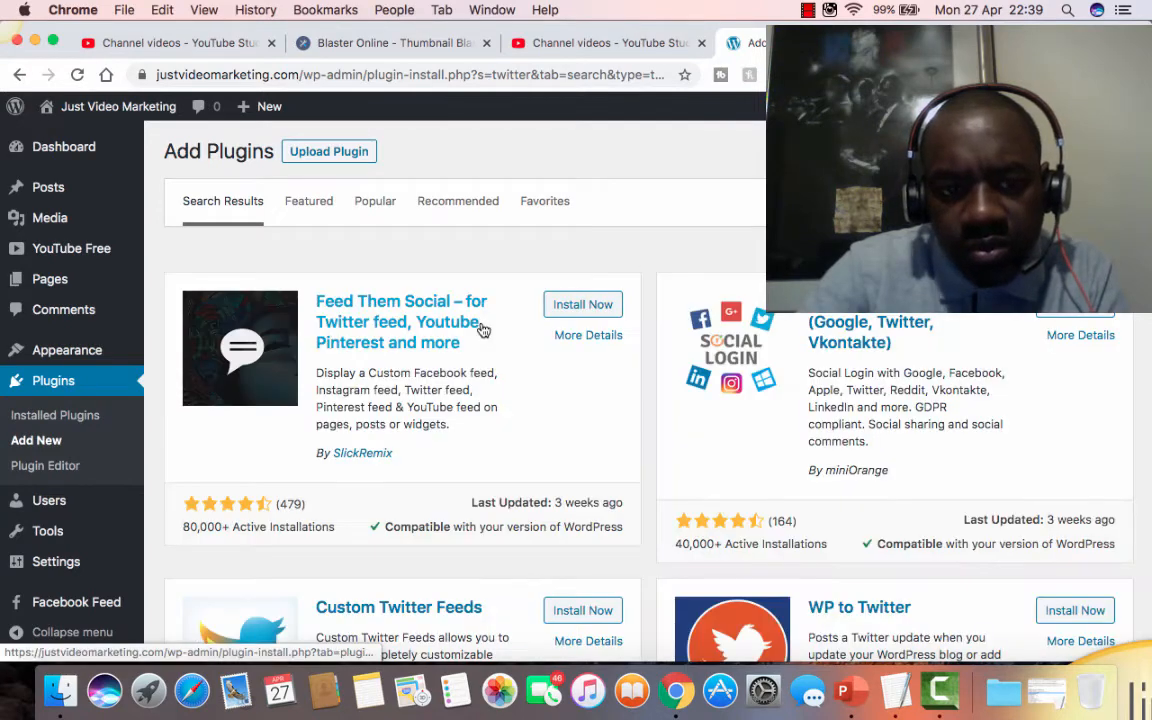
scroll(483, 330, "down", 5)
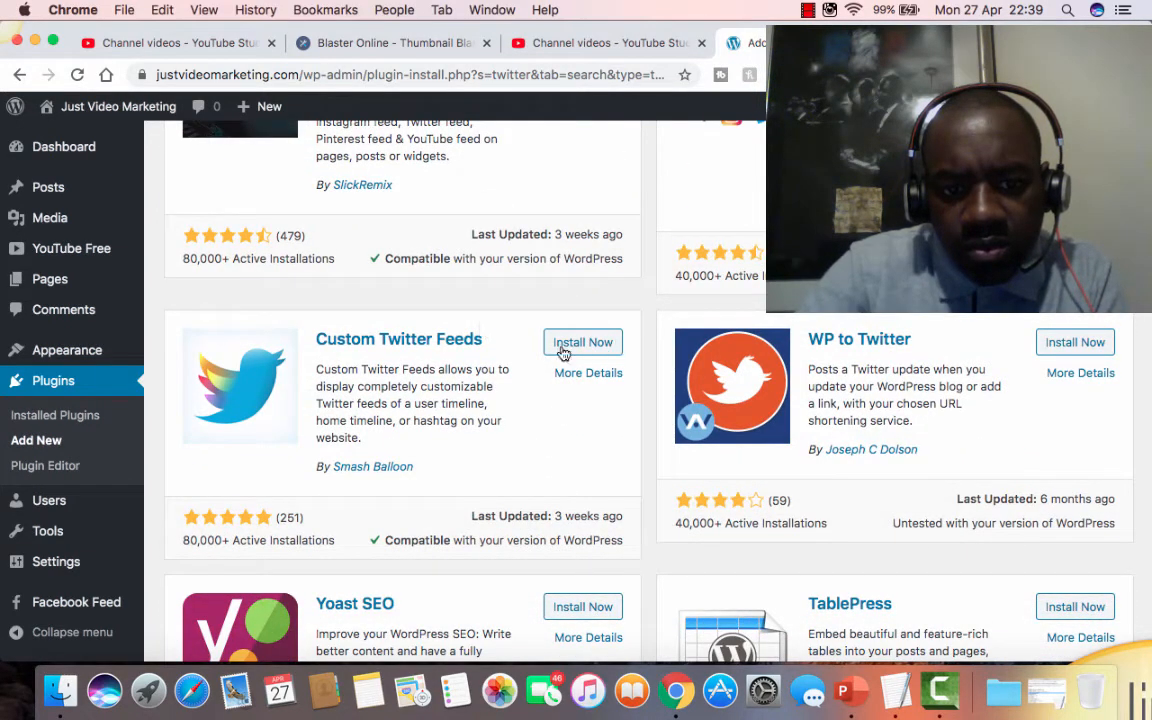
left_click(571, 344)
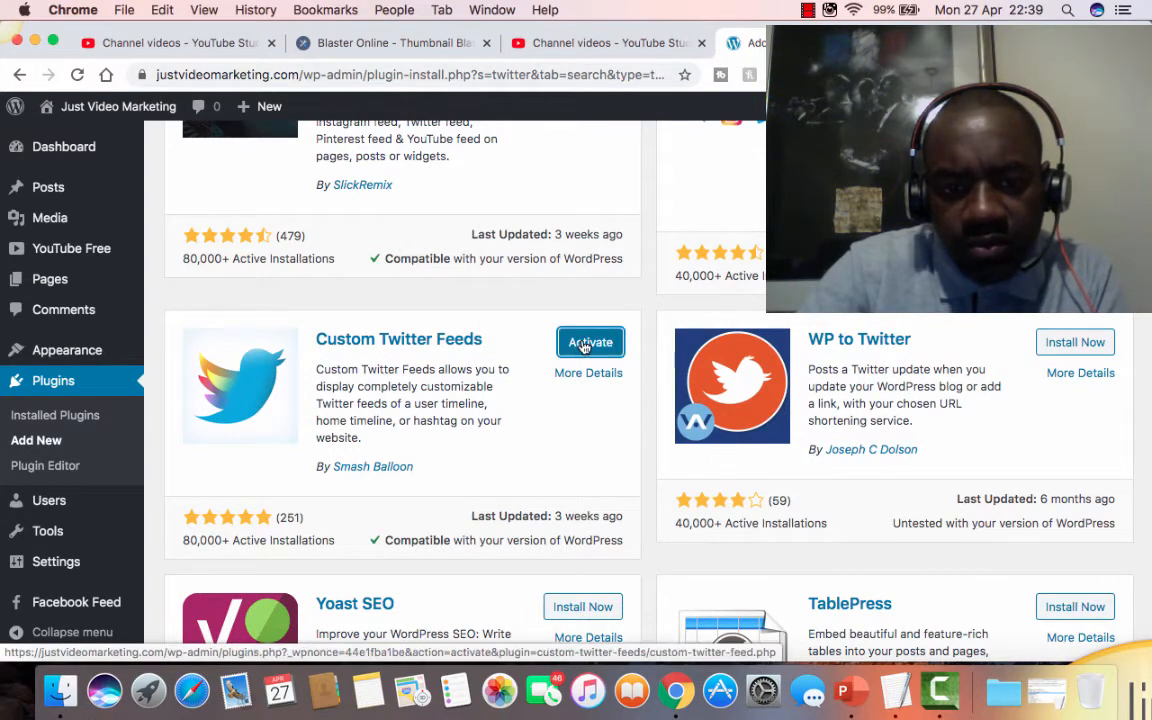
left_click(585, 344)
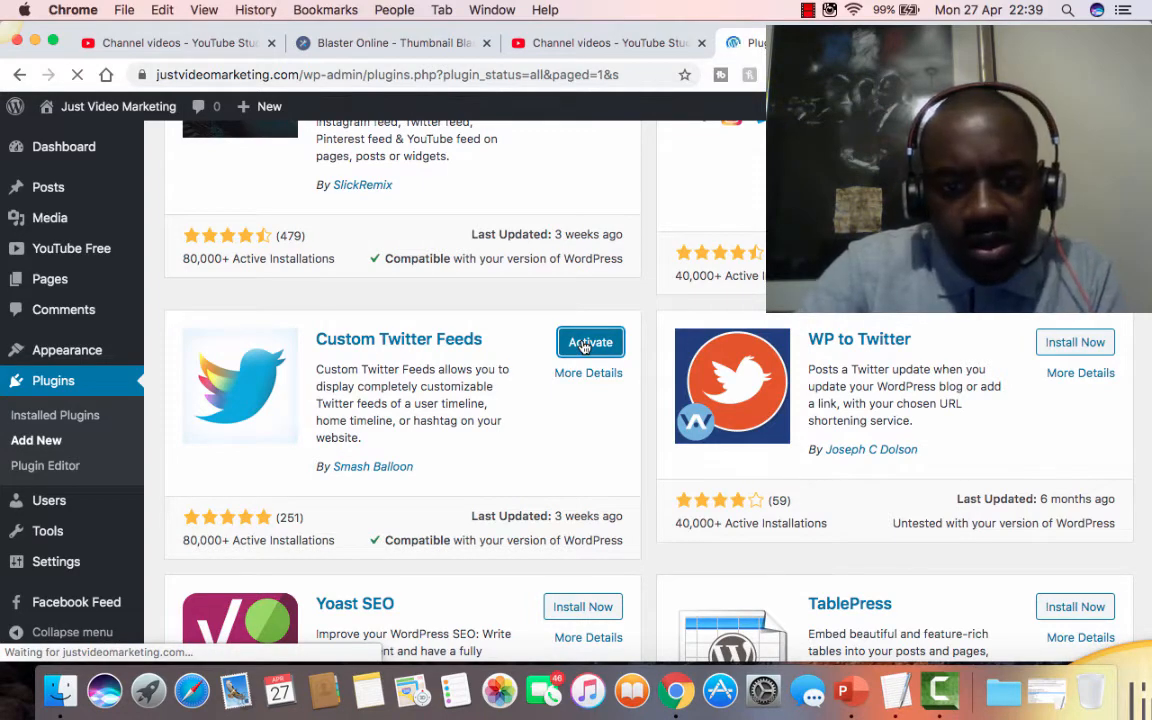
scroll(580, 344, "down", 5)
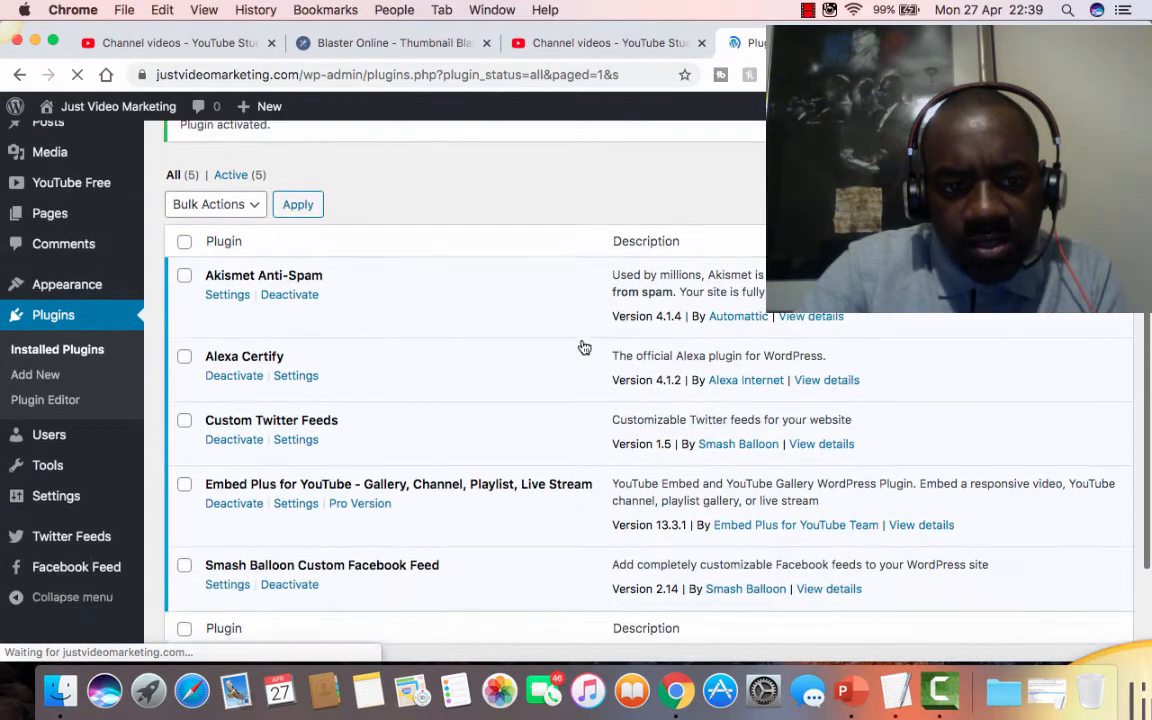
scroll(560, 343, "up", 5)
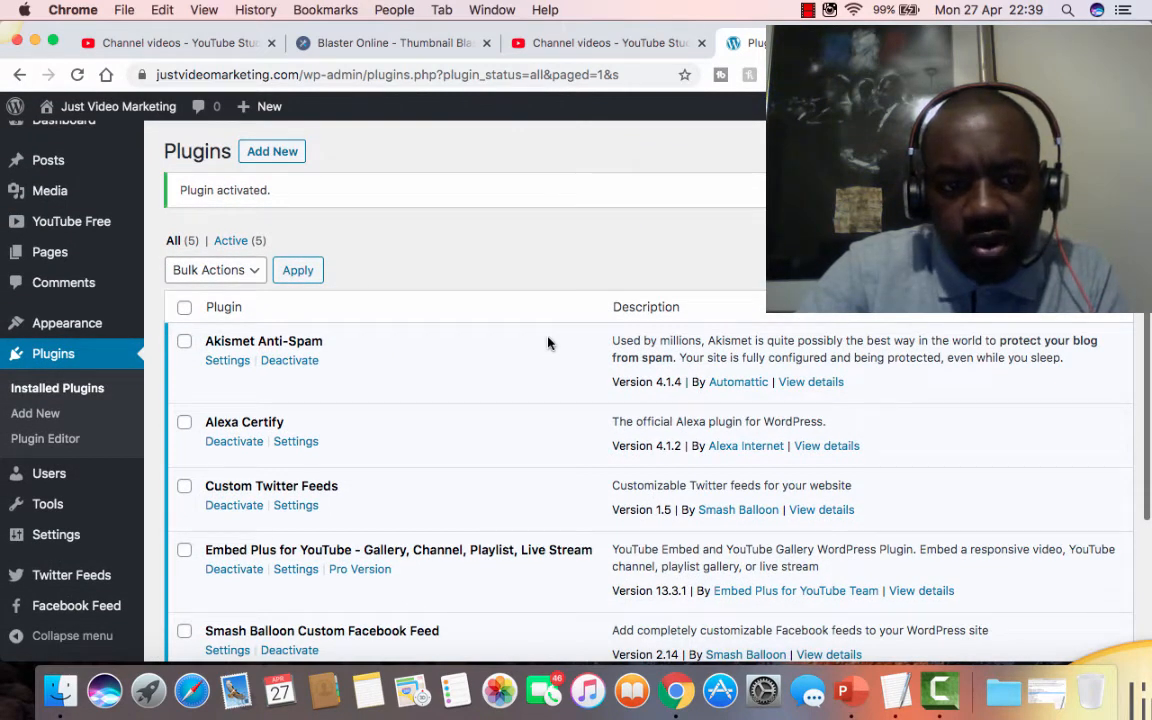
- Search the plugin directory for "contact form 7", then install and activate the Contact Form 7 plugin
left_click(272, 151)
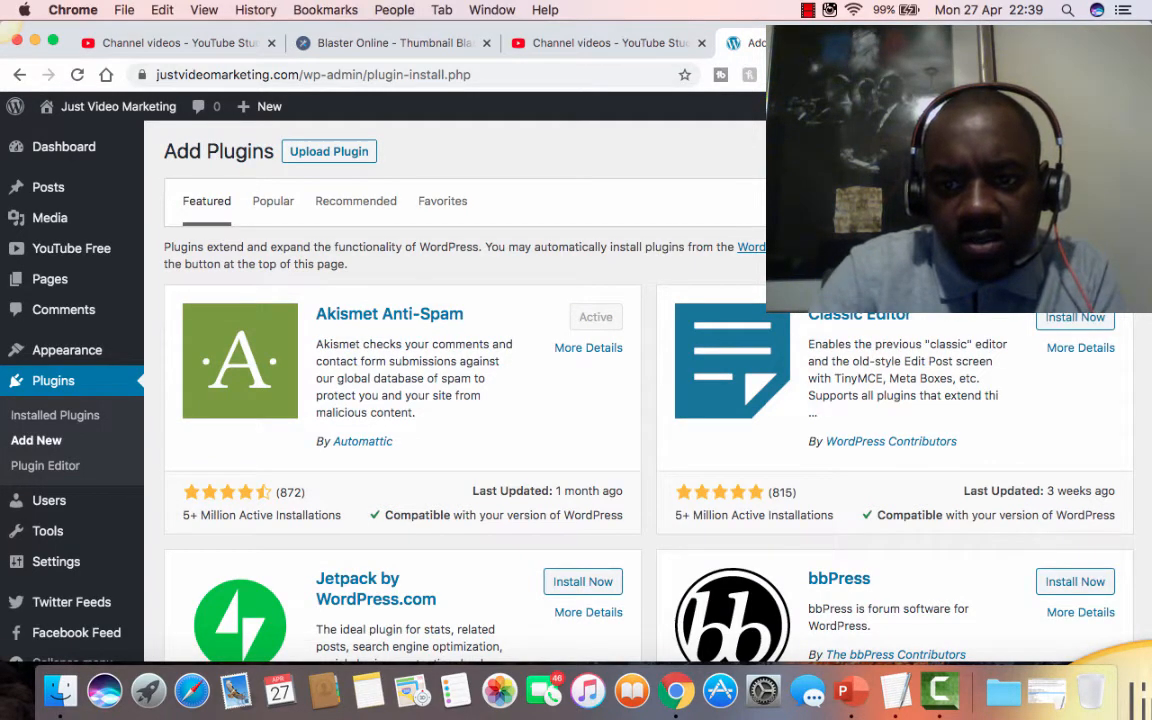
type("contact form 7")
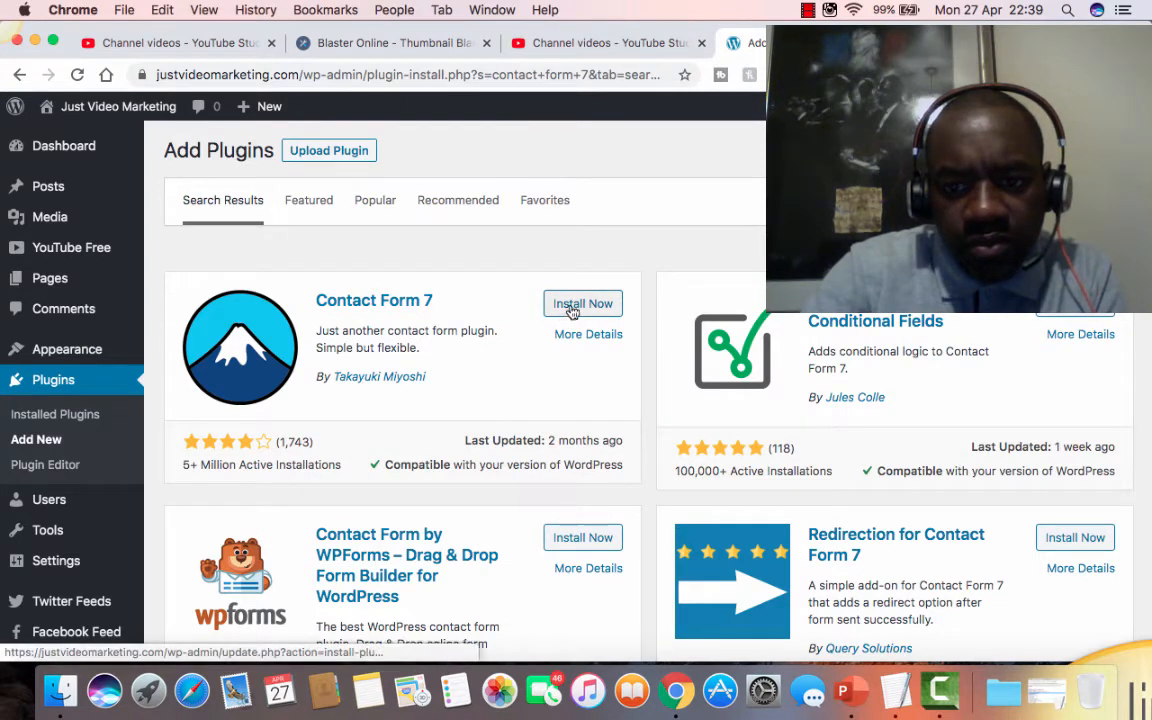
left_click(571, 309)
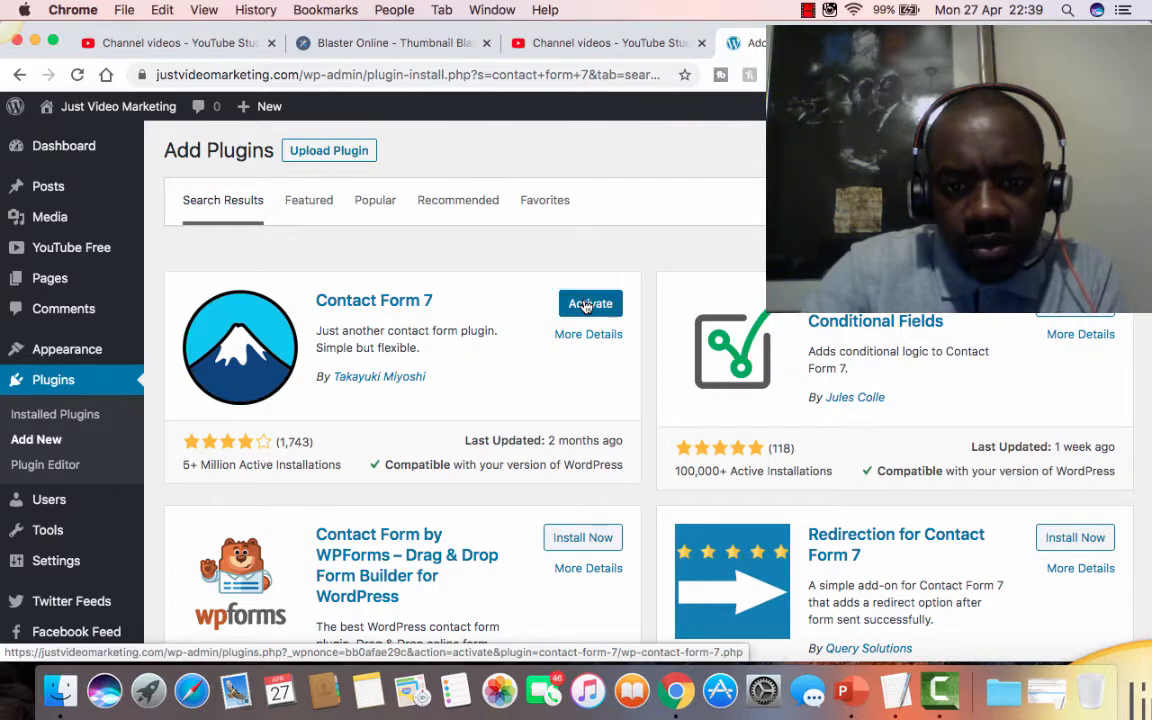
left_click(587, 305)
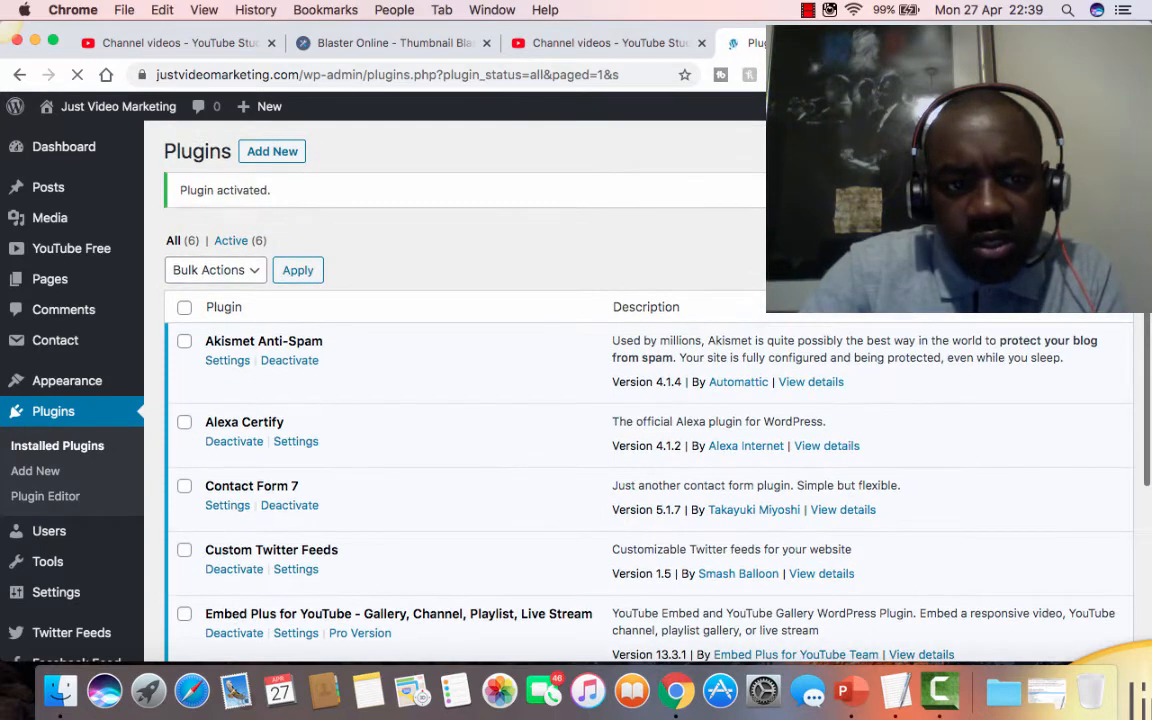
- Start adding another plugin and search the directory again for "contact form 7"
left_click(279, 156)
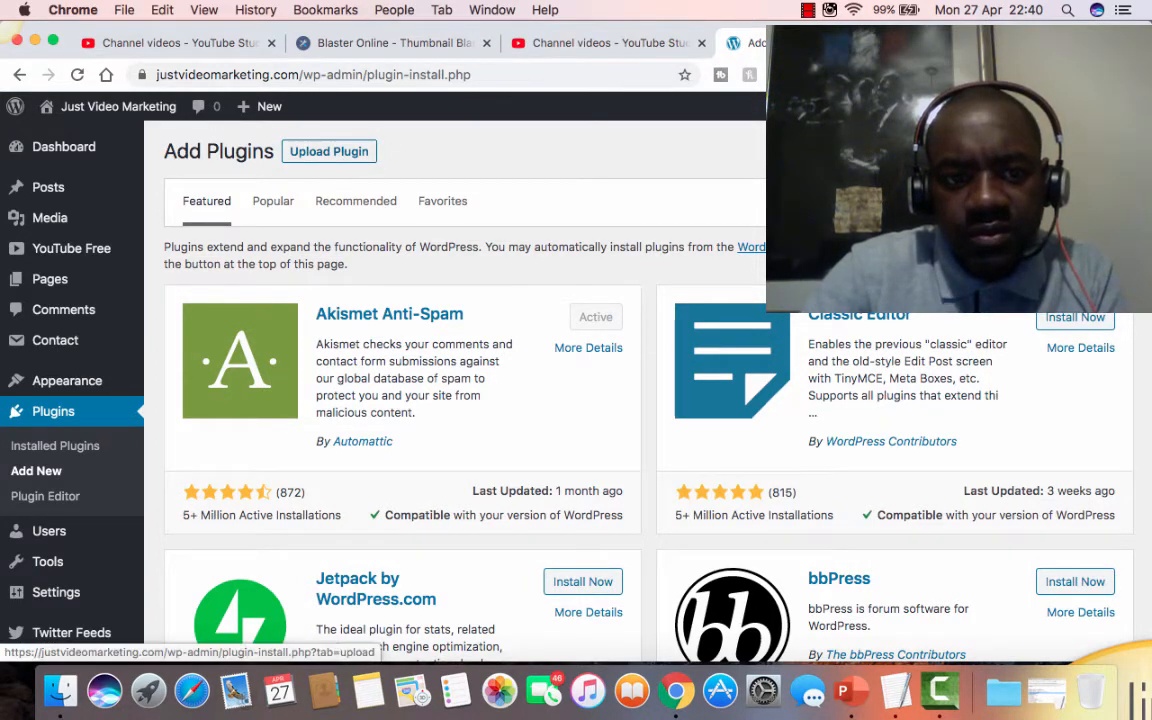
left_click(997, 202)
type("co")
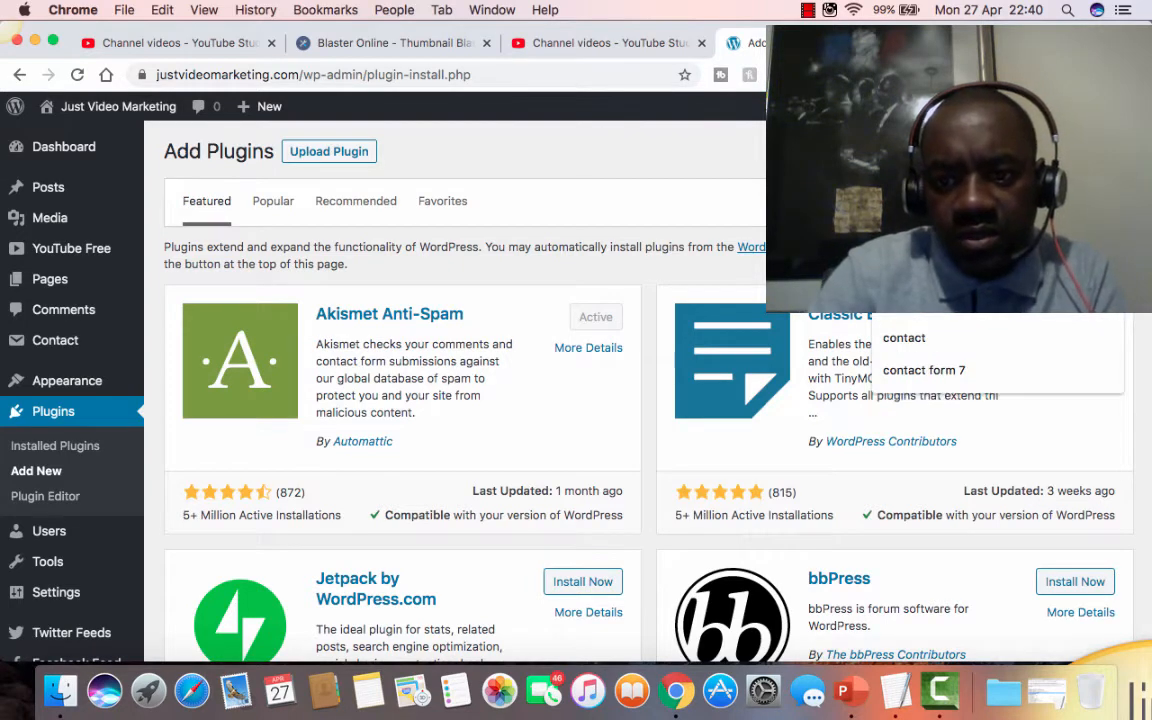
type("okie")
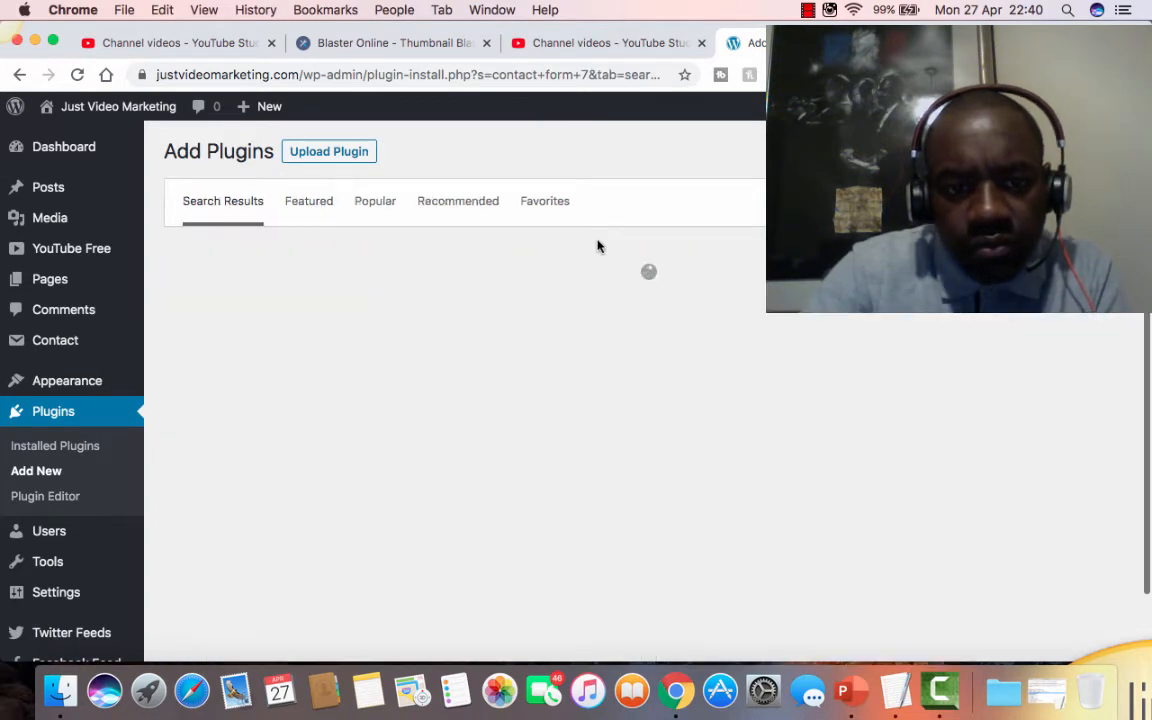
- Look through the plugins matching "contact form 7", including the alternative form builders, file upload and captcha add-ons
scroll(598, 246, "down", 3)
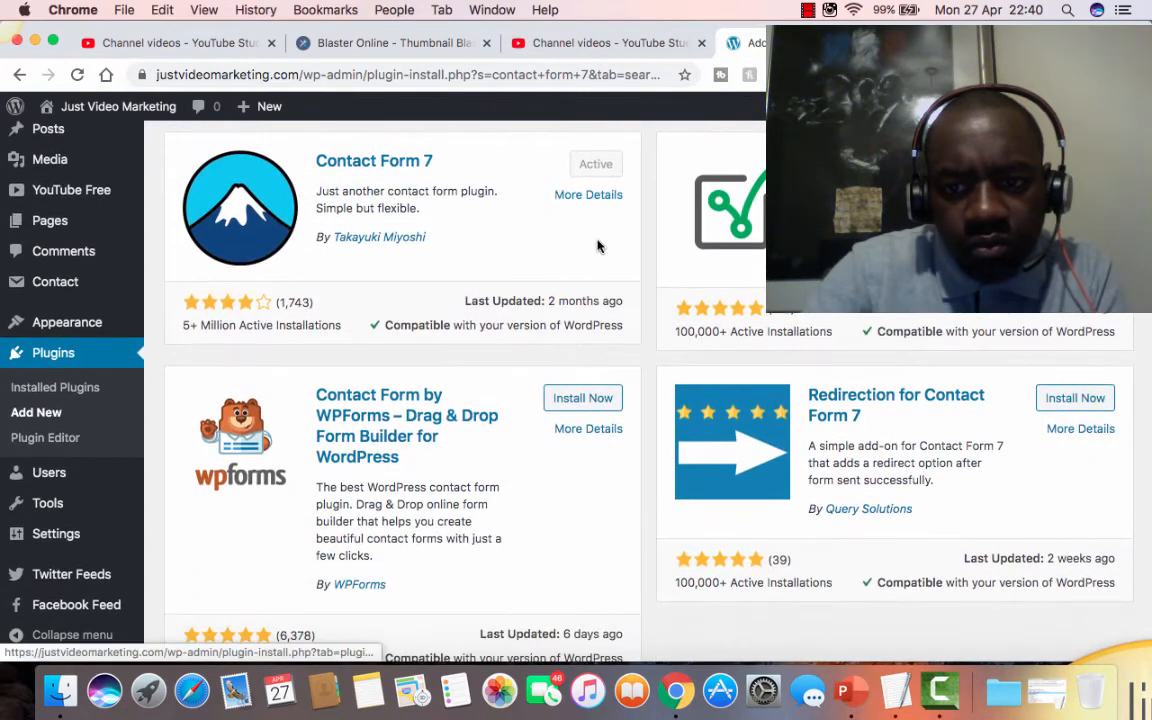
scroll(598, 246, "up", 2)
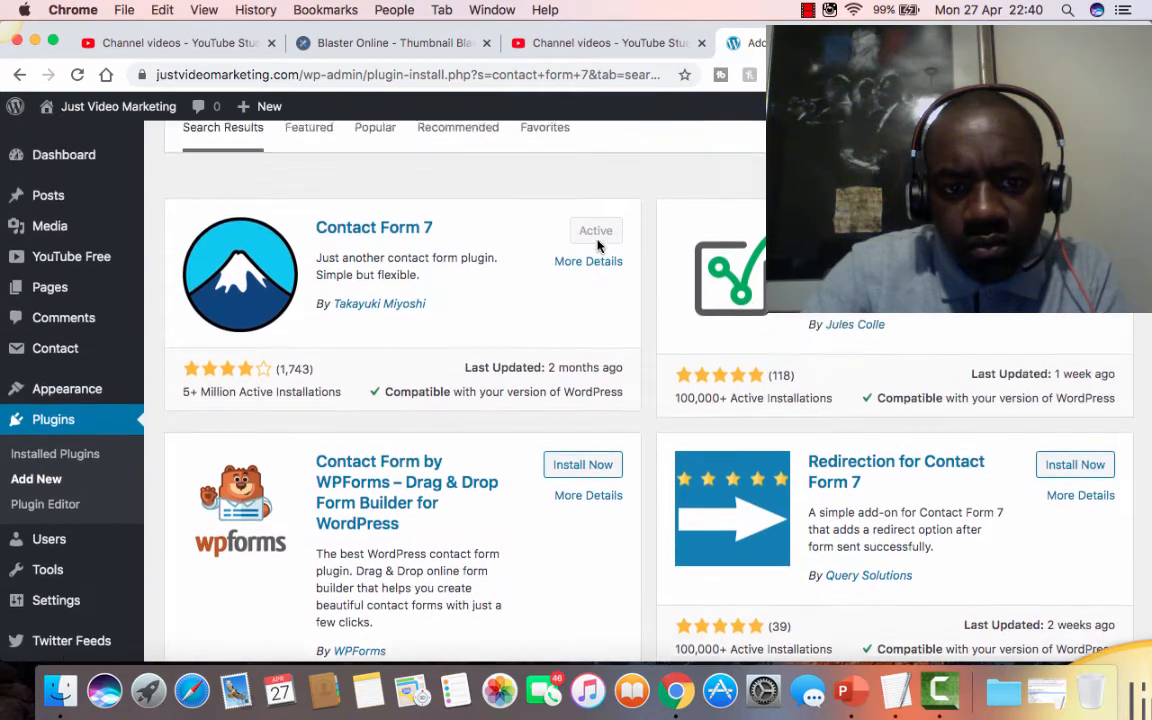
scroll(598, 244, "down", 4)
scroll(598, 240, "down", 7)
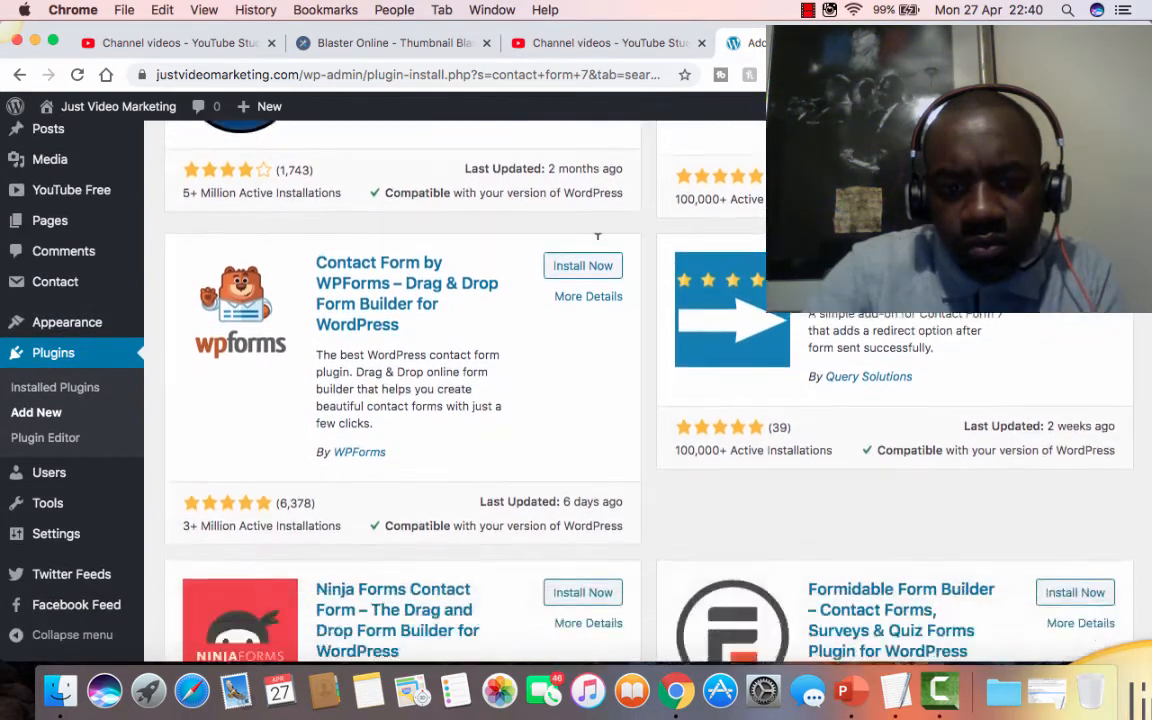
scroll(598, 246, "down", 4)
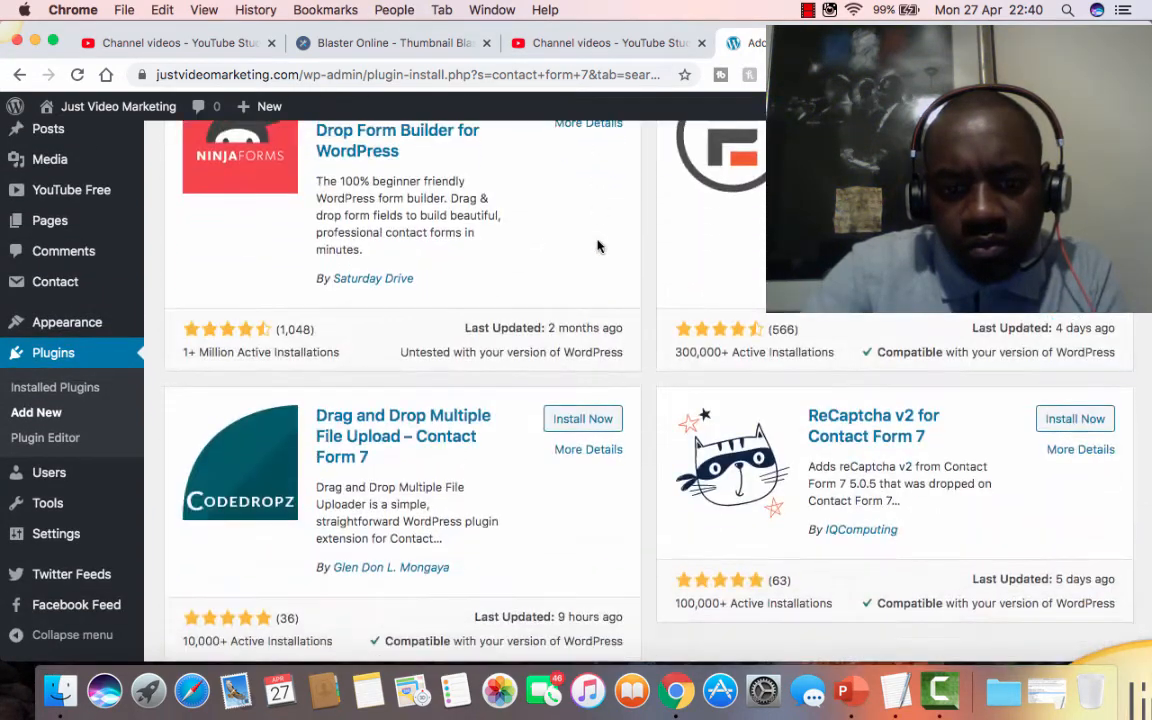
scroll(598, 246, "up", 6)
scroll(598, 246, "down", 6)
scroll(598, 246, "down", 1)
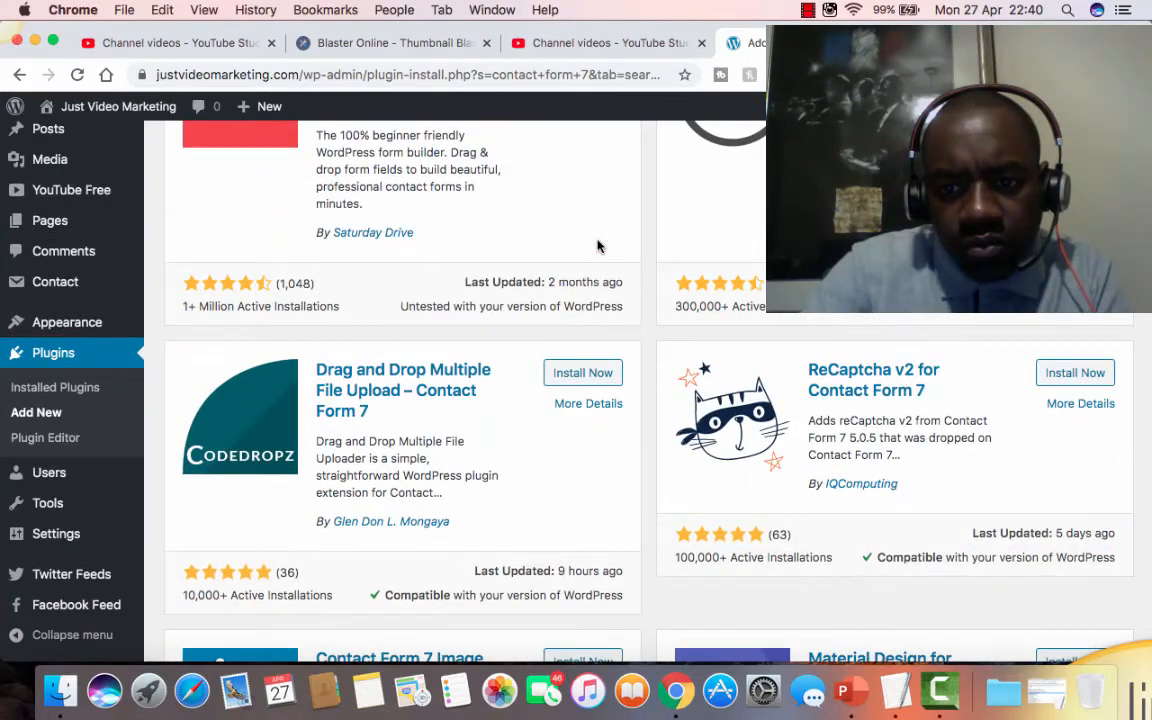
scroll(590, 380, "down", 3)
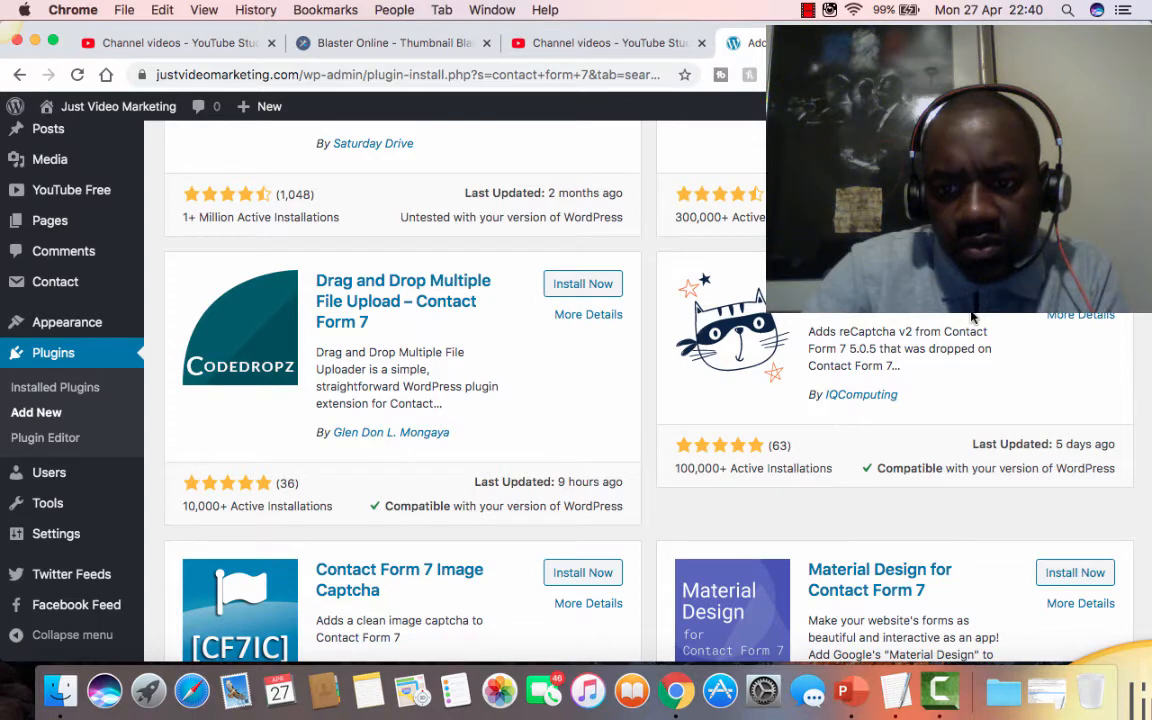
scroll(971, 316, "down", 4)
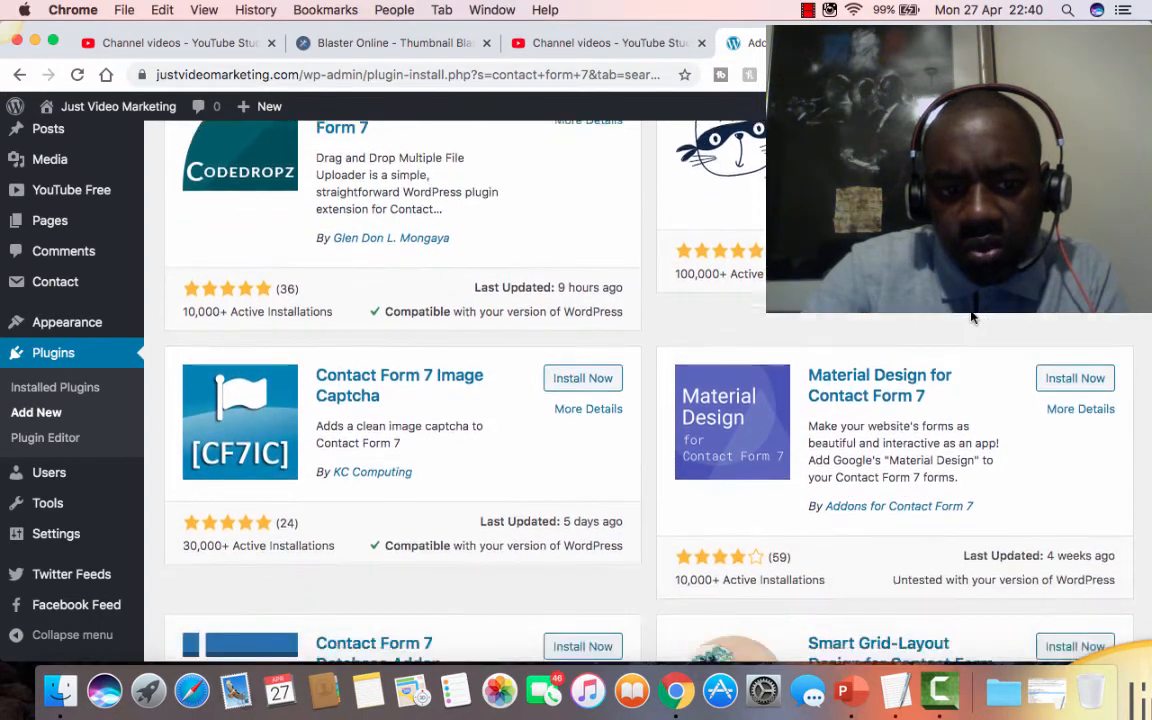
scroll(971, 316, "down", 1)
scroll(971, 316, "up", 5)
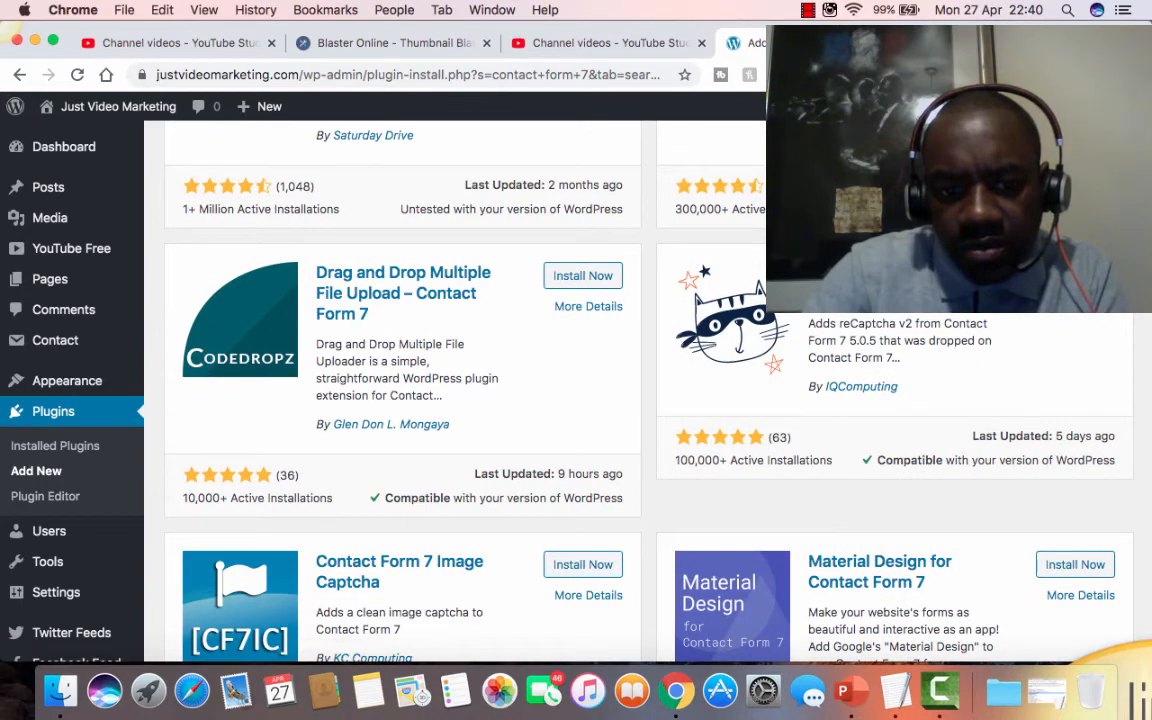
- Install and activate the ReCaptcha v2 for Contact Form 7 plugin by IQComputing
scroll(820, 443, "down", 4)
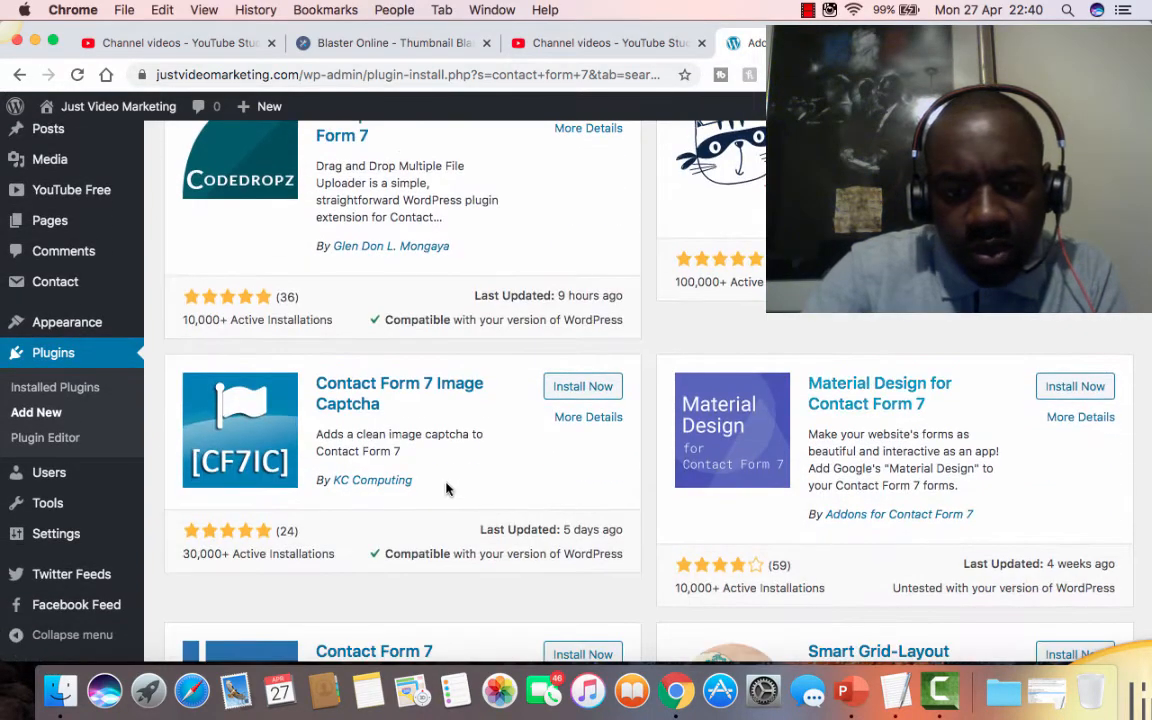
scroll(448, 488, "up", 3)
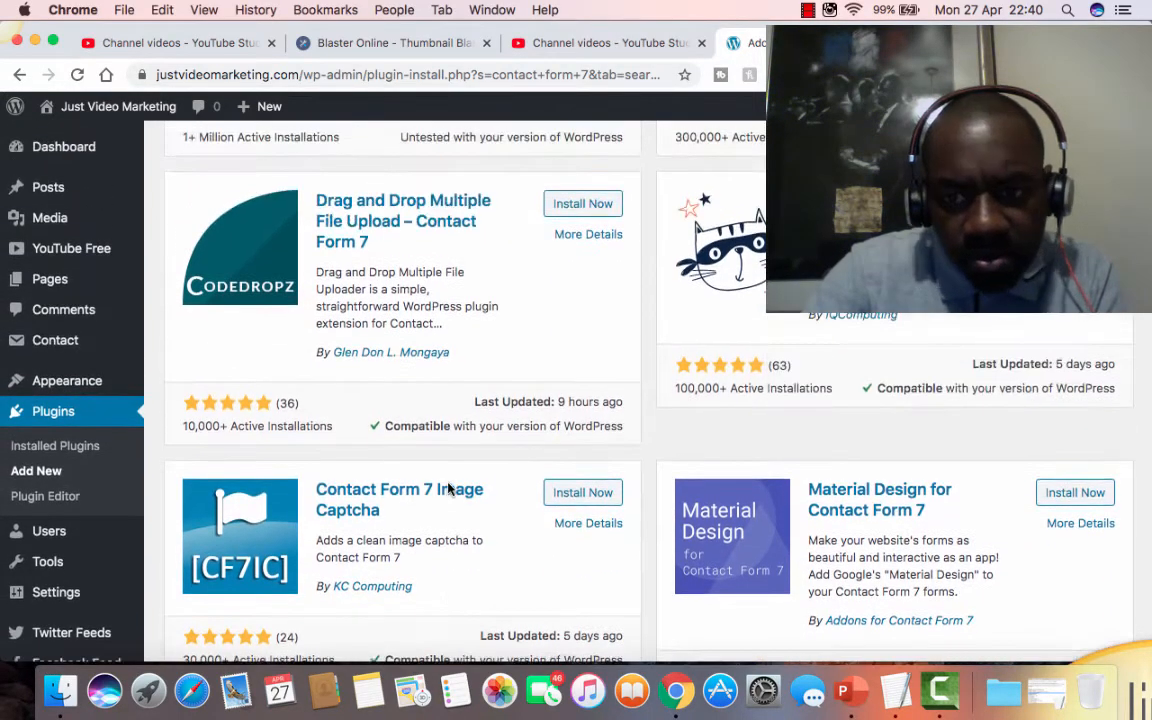
scroll(448, 488, "up", 6)
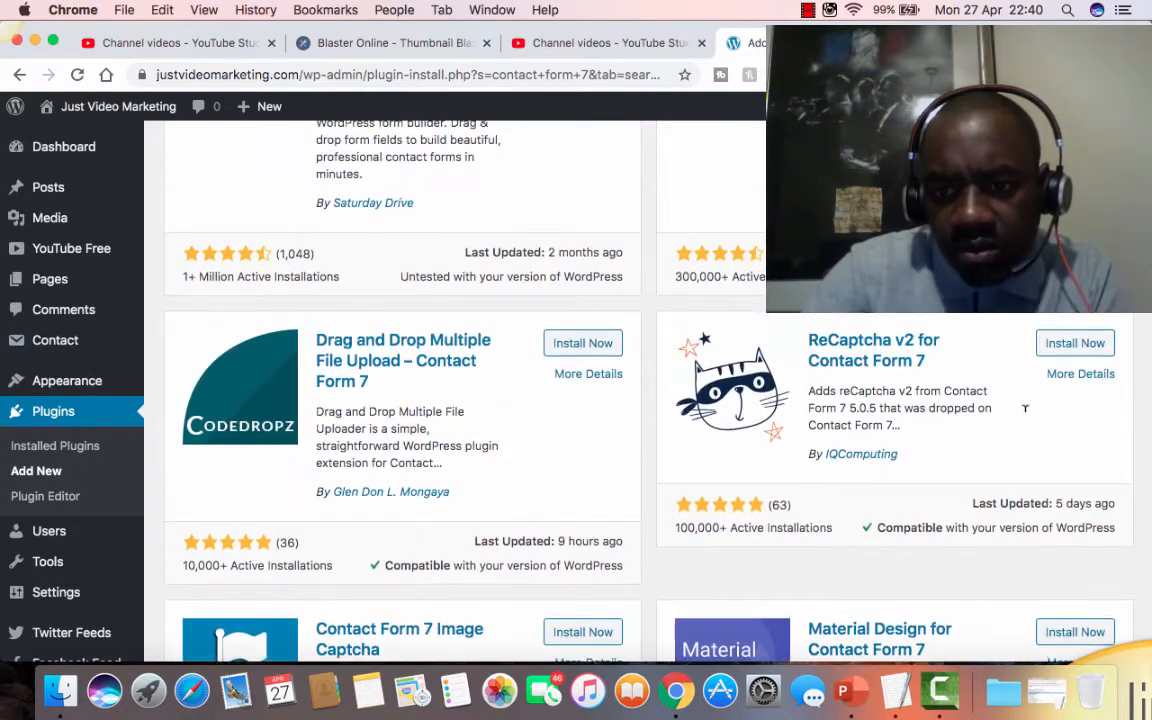
scroll(1025, 418, "down", 2)
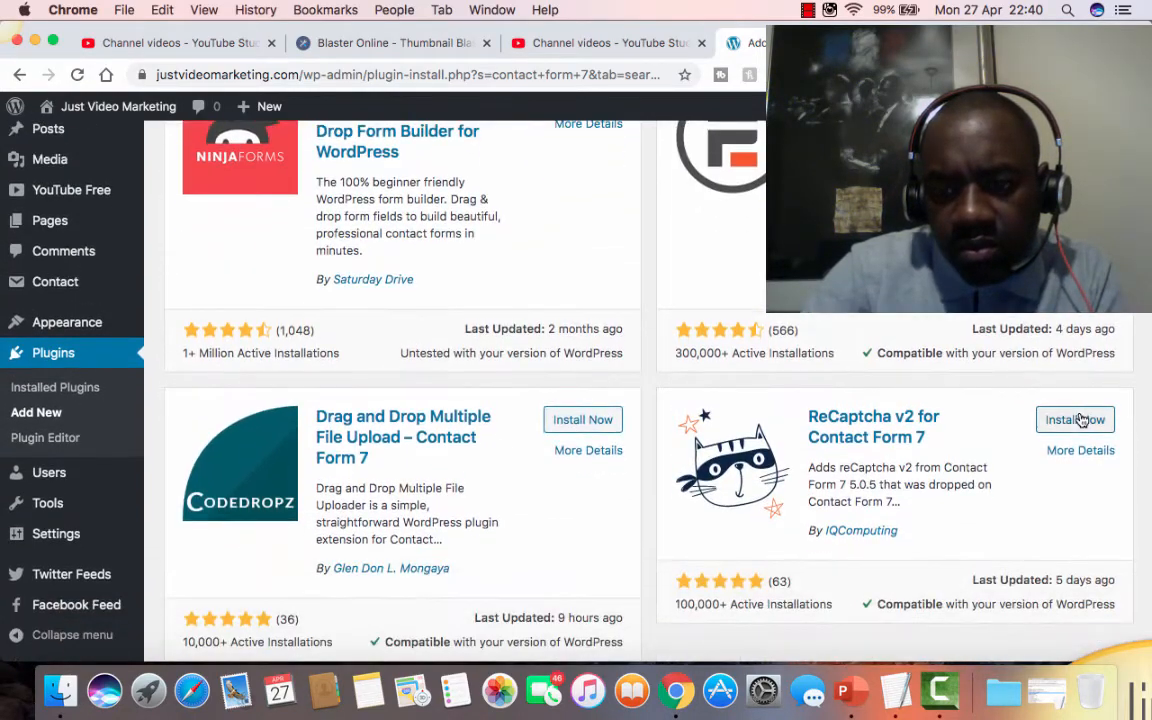
left_click(1078, 420)
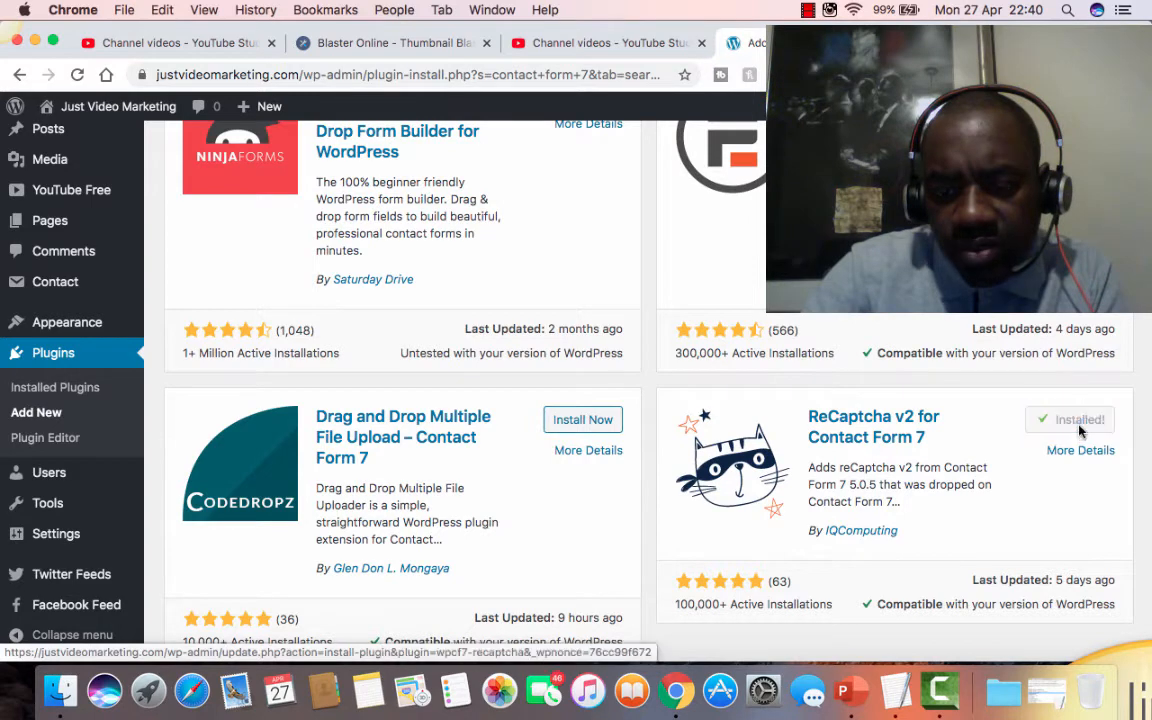
left_click(1084, 421)
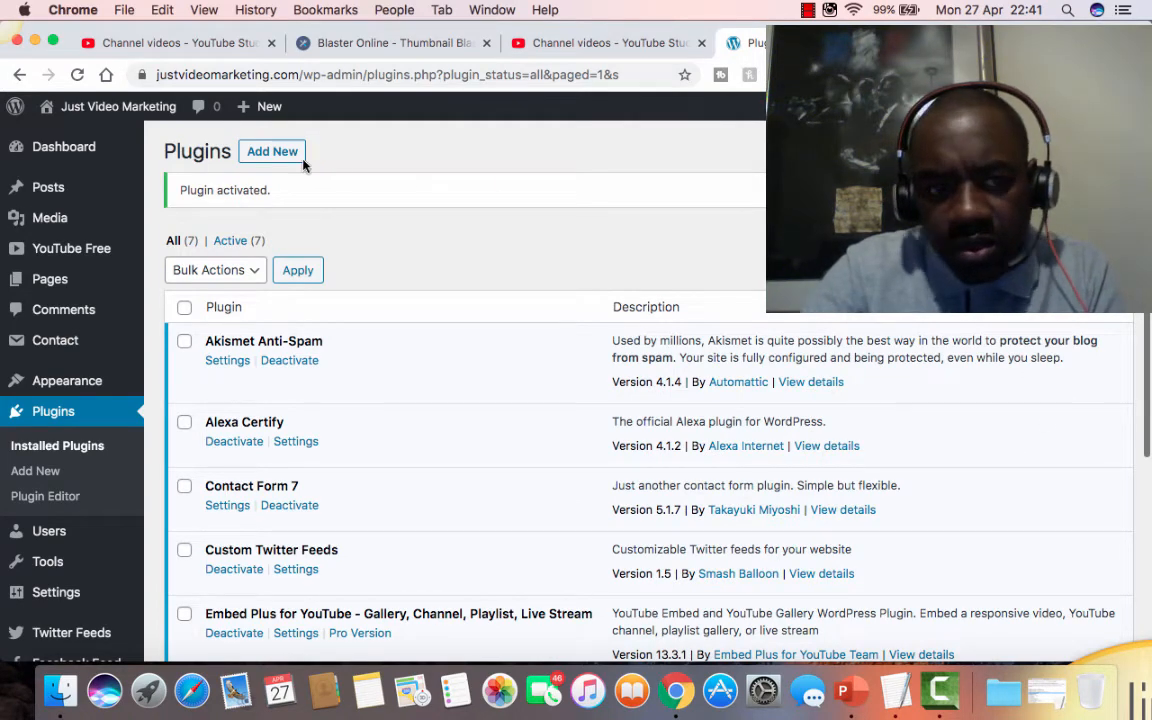
- Start adding another plugin, search the directory for "Google XML Feeds" and look through the matching plugins
left_click(365, 175)
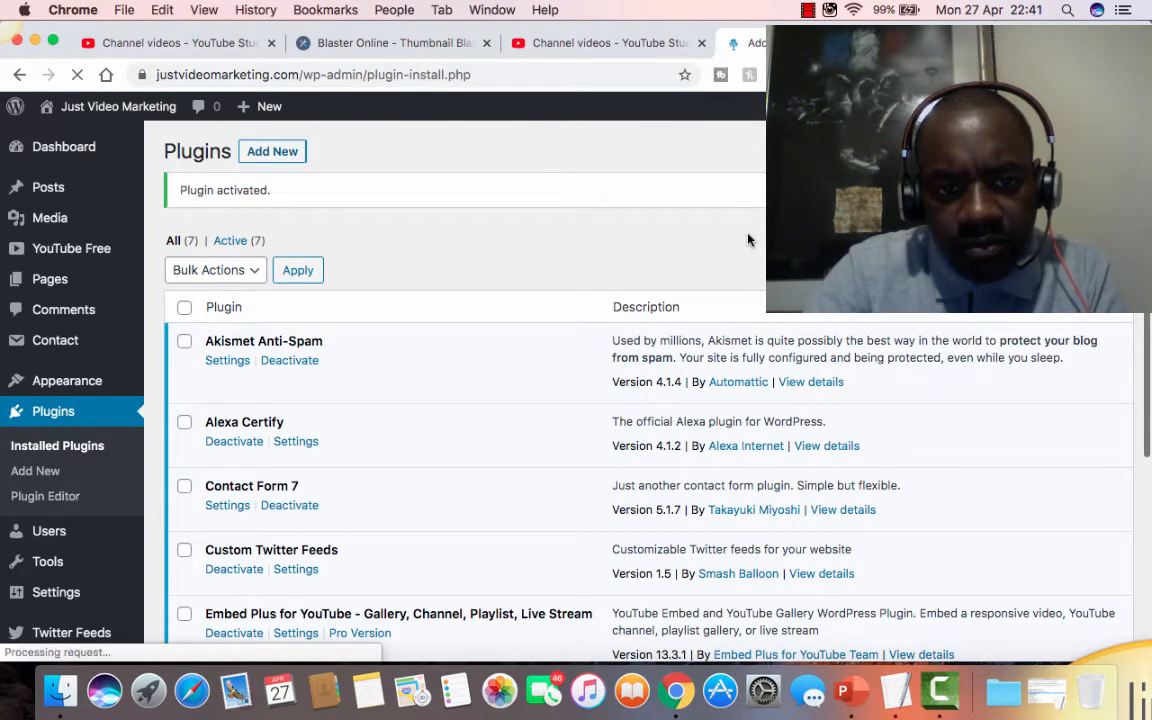
left_click(945, 202)
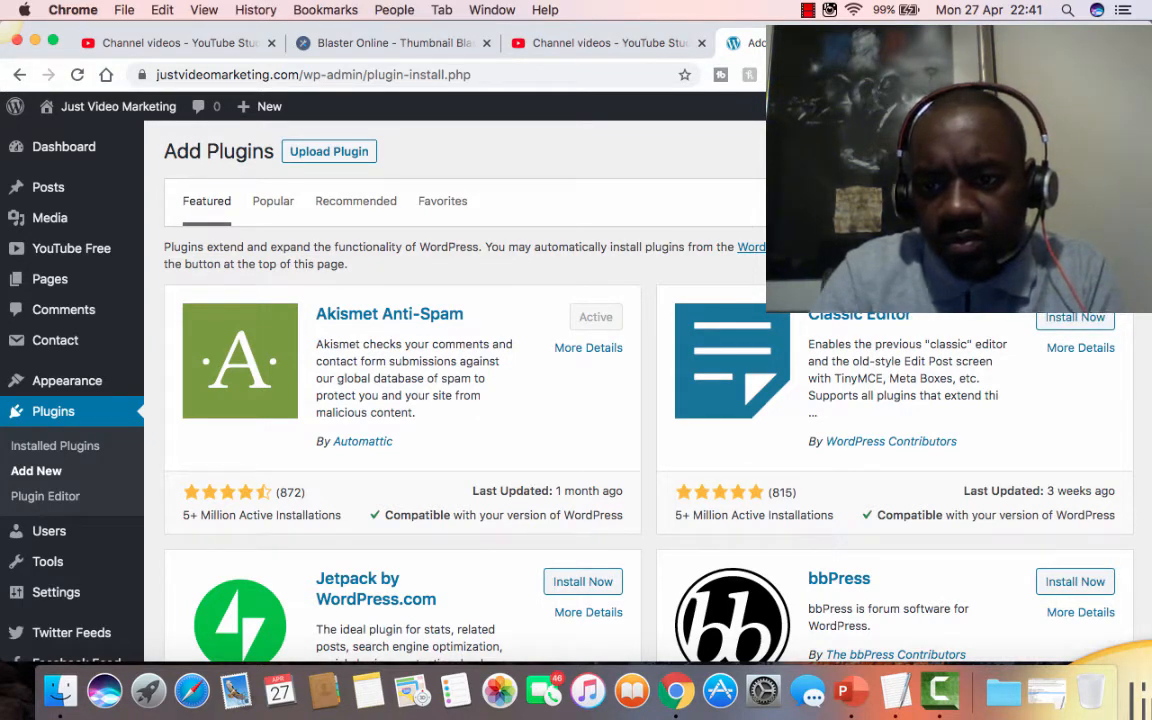
type("Google XML Feed")
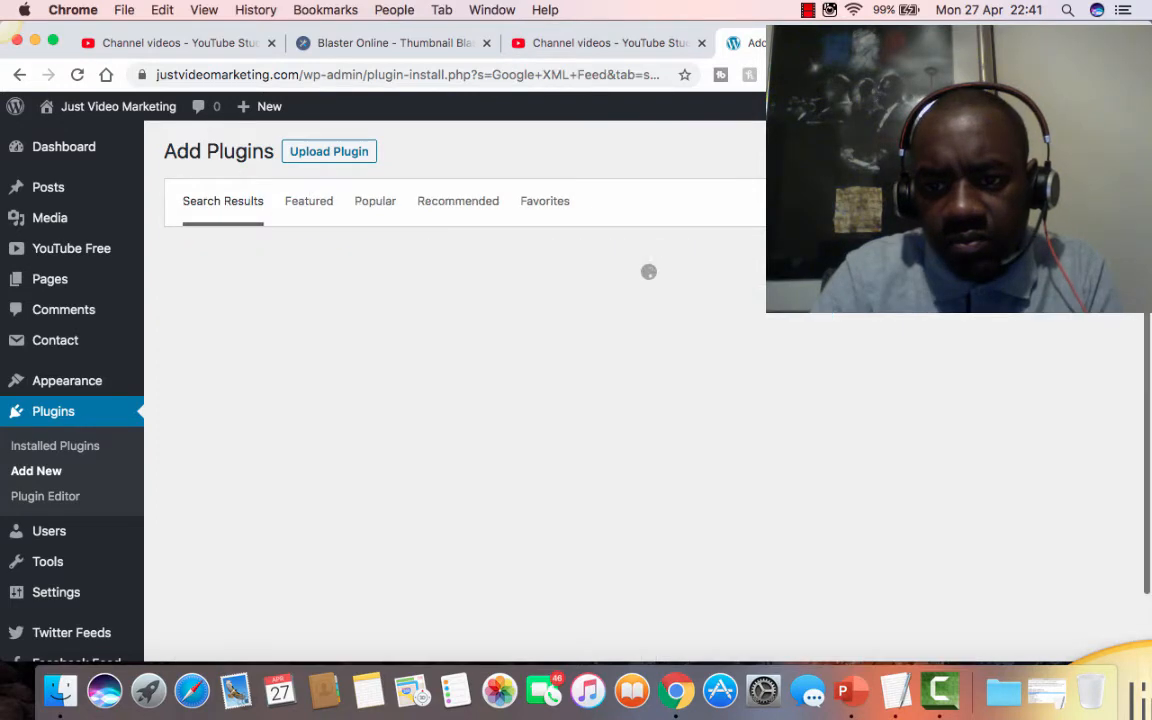
type("s")
scroll(419, 293, "down", 1)
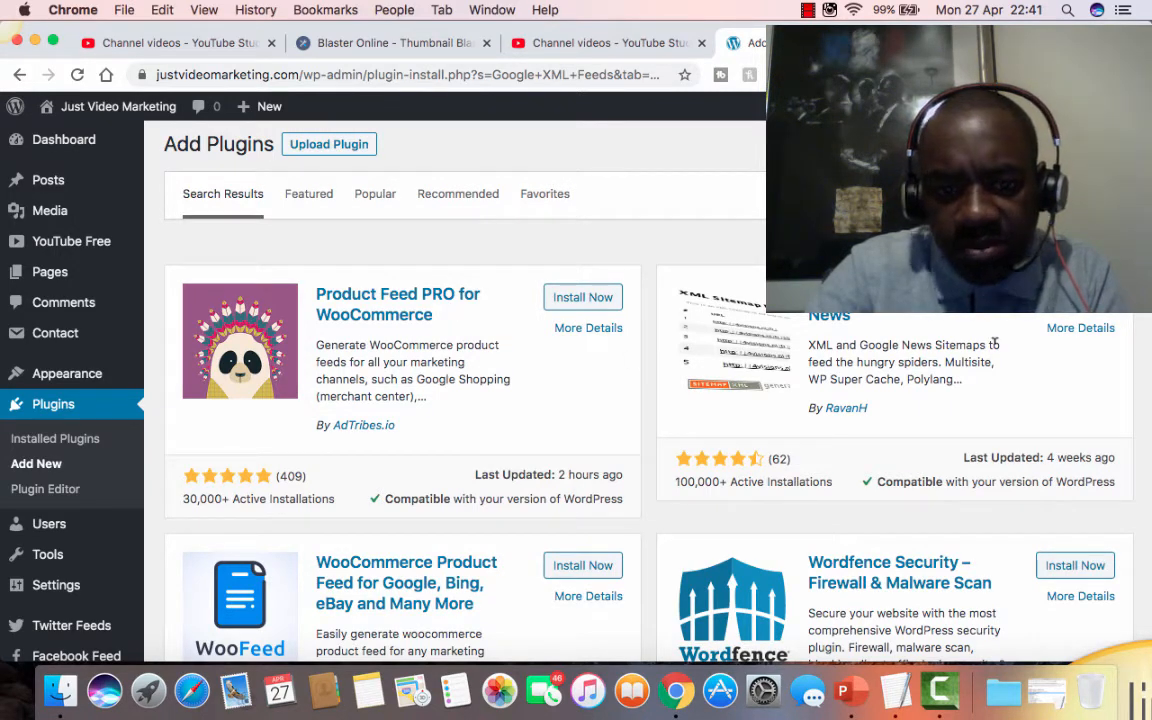
scroll(993, 343, "down", 5)
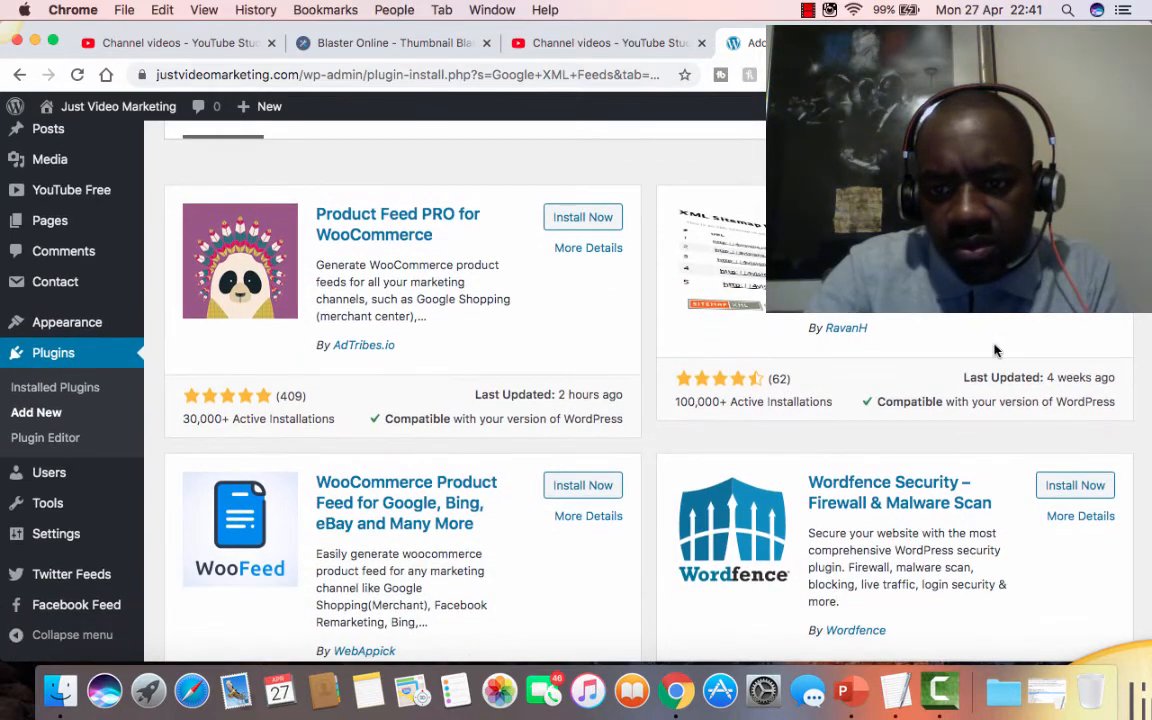
scroll(995, 348, "down", 3)
scroll(995, 347, "up", 8)
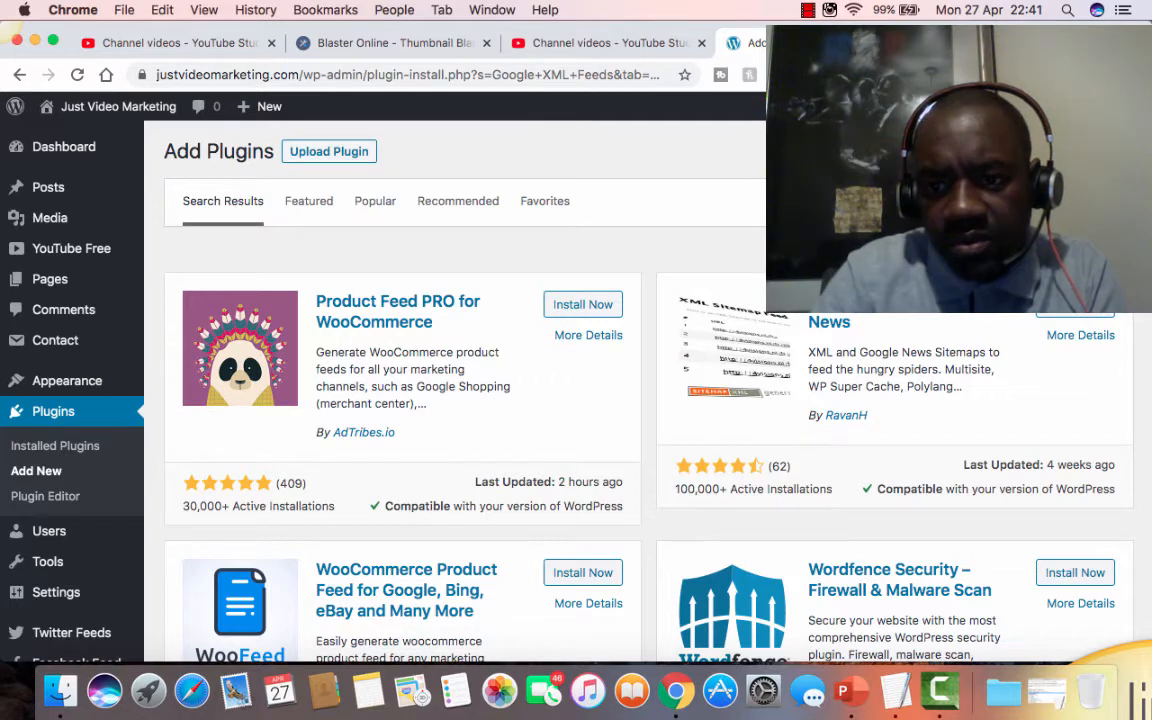
- Change the plugin search to "Google XML Sitemaps", then install and activate the Google XML Sitemaps plugin
type("Sitemaps")
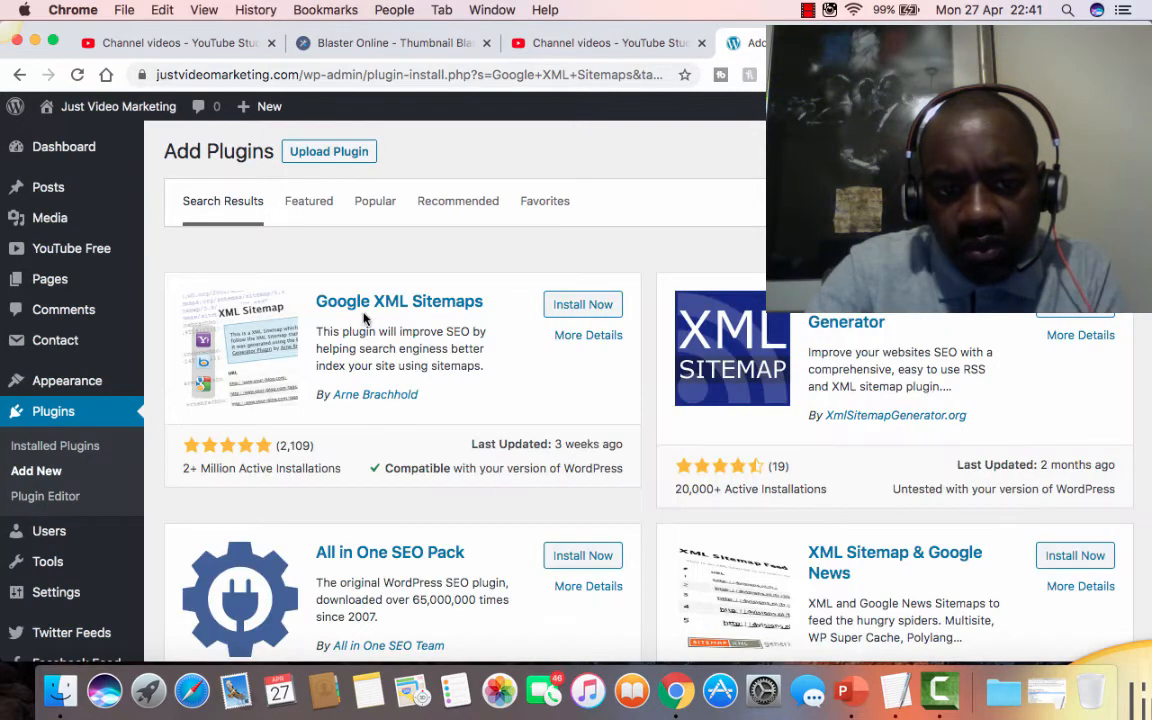
left_click(573, 308)
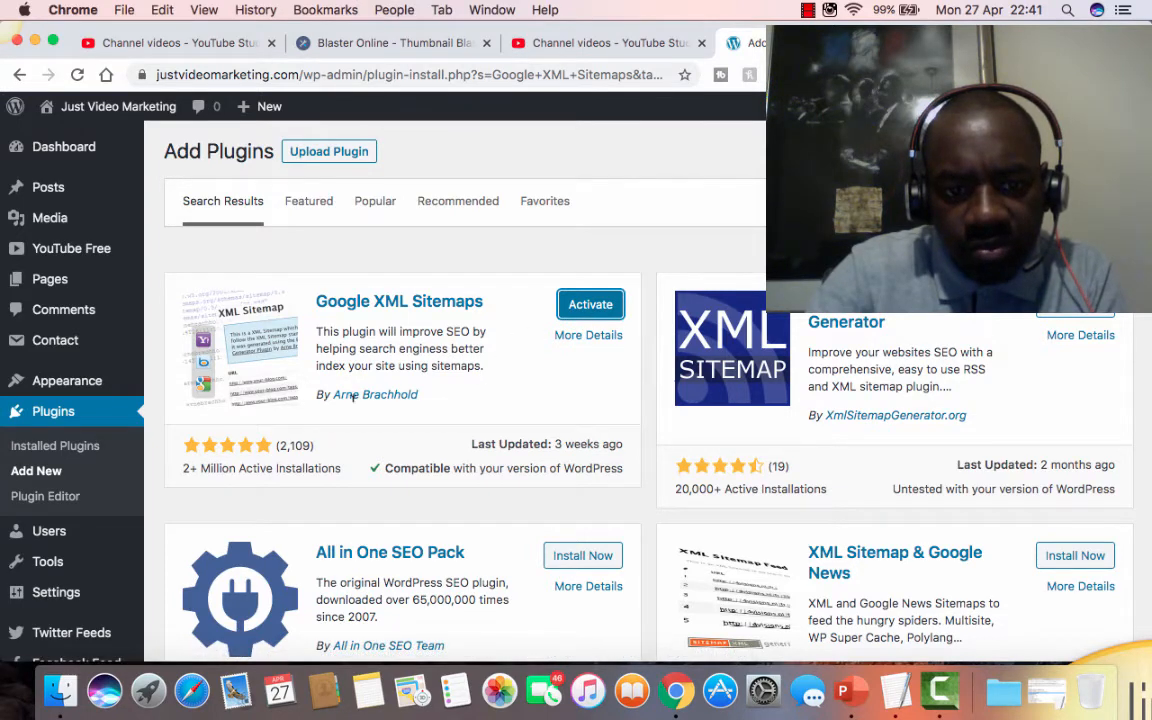
left_click(592, 308)
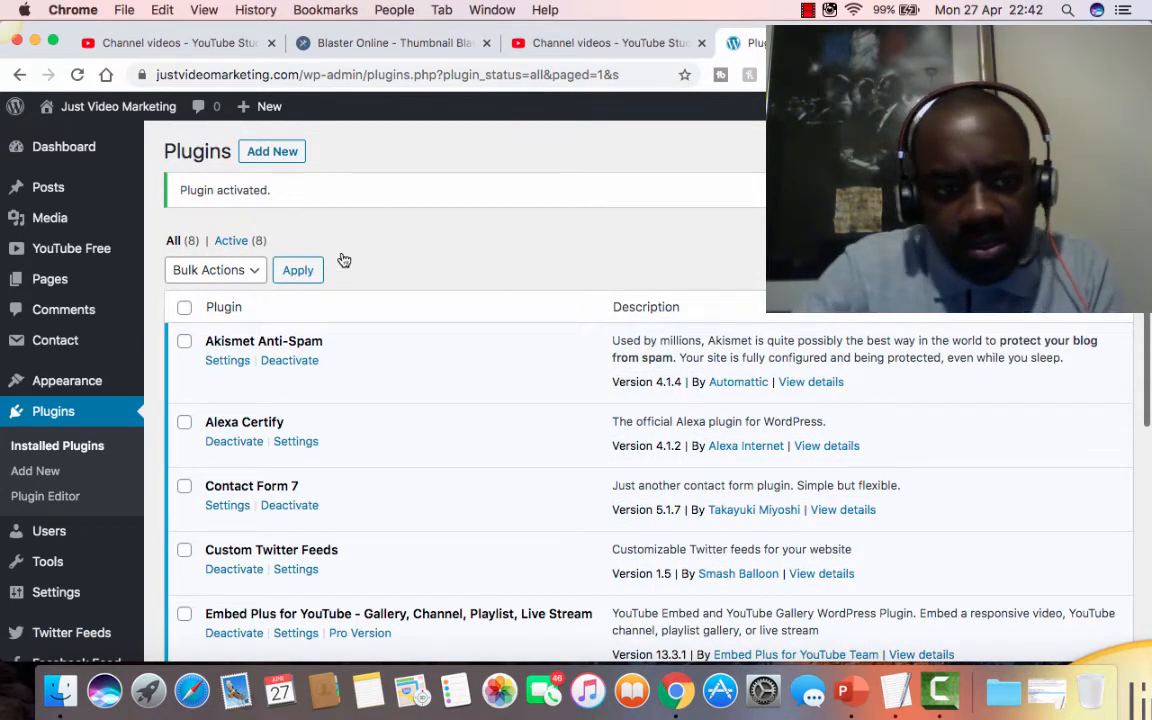
- Start adding another plugin and search the directory for "Shareholic"
left_click(263, 151)
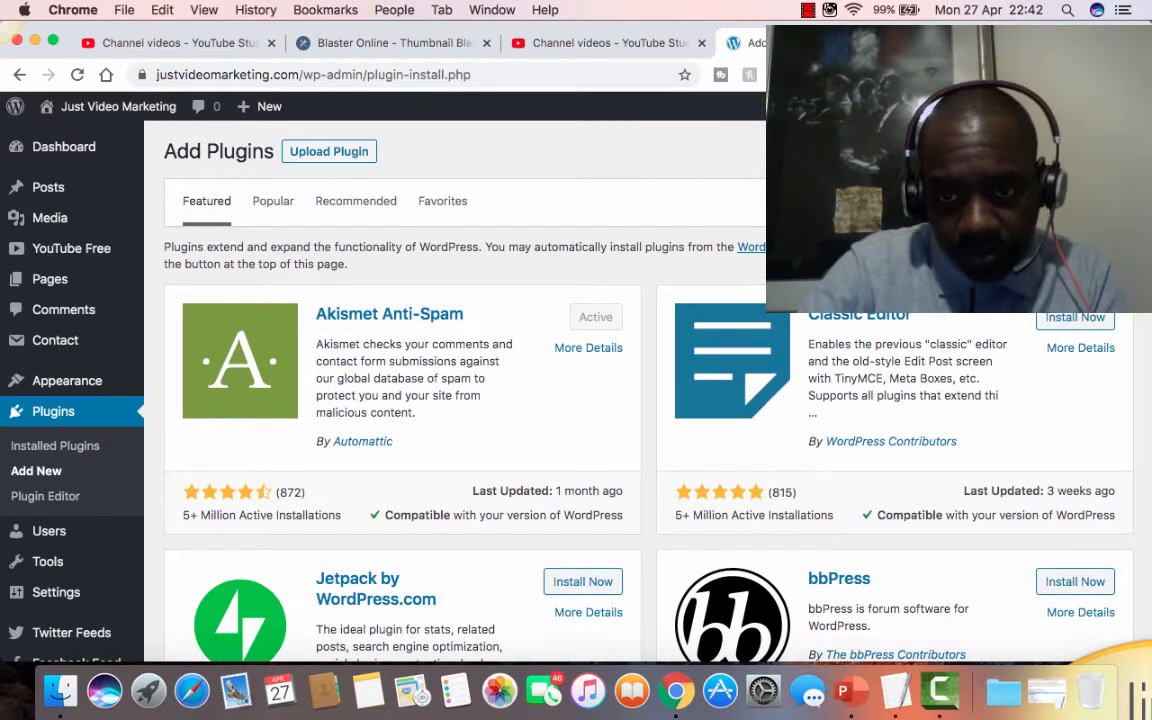
left_click(990, 201)
type("s")
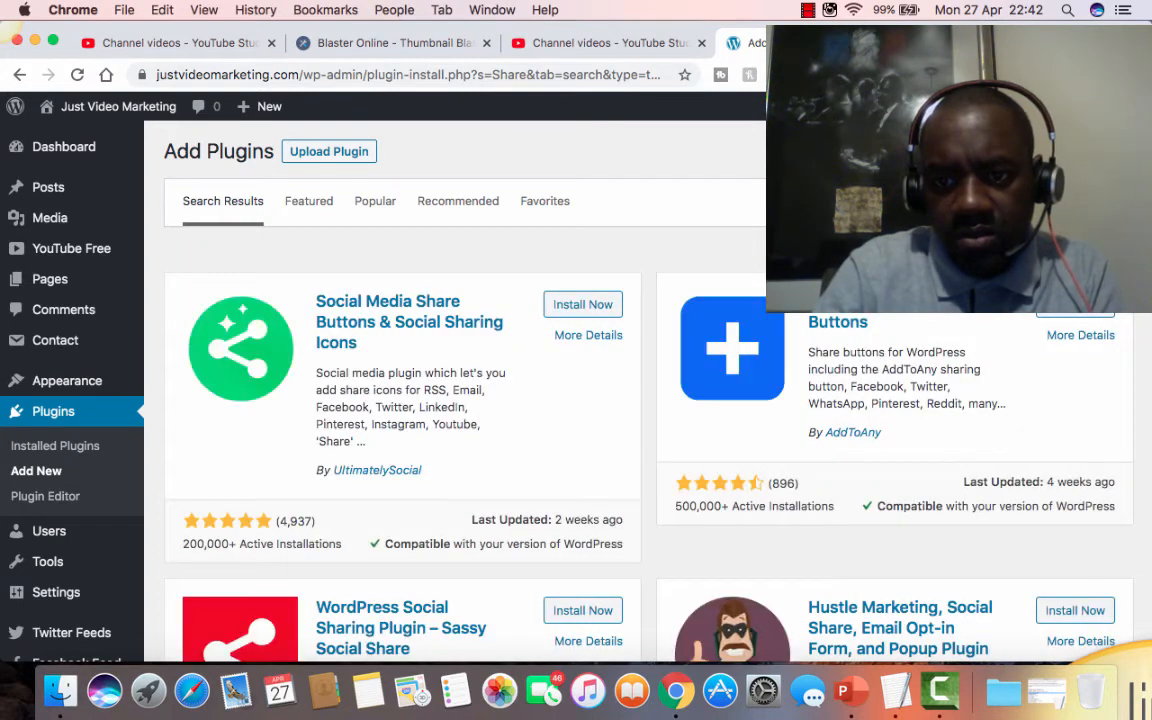
type("o")
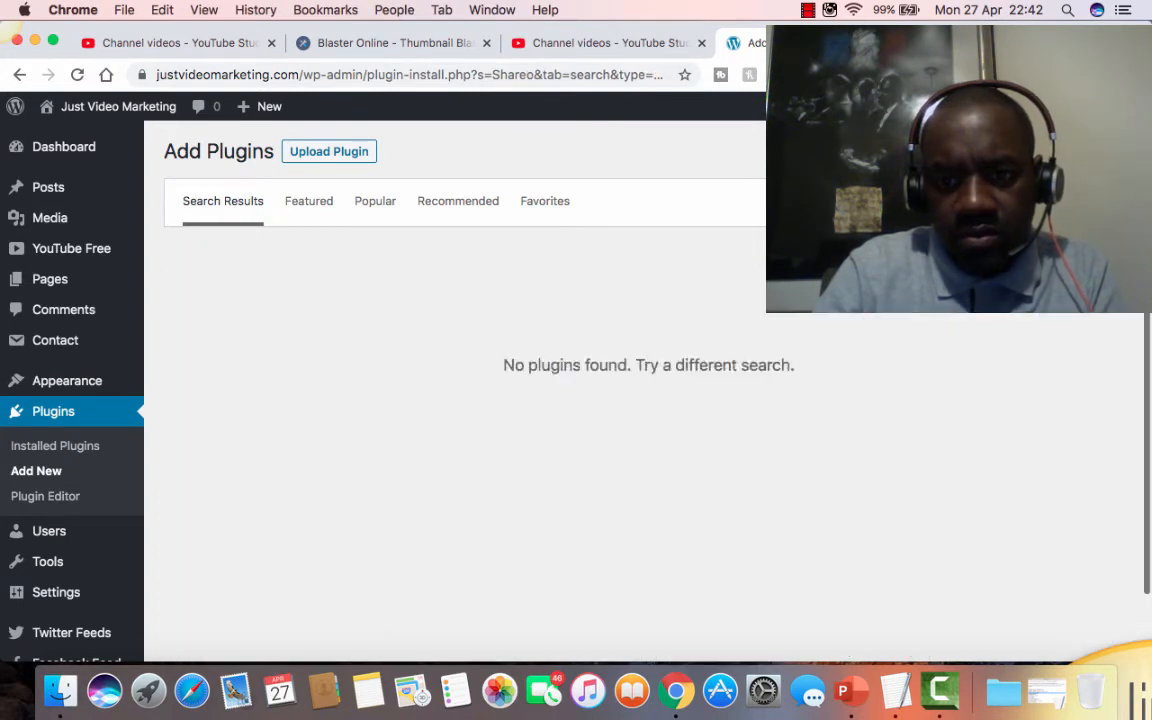
type("lic")
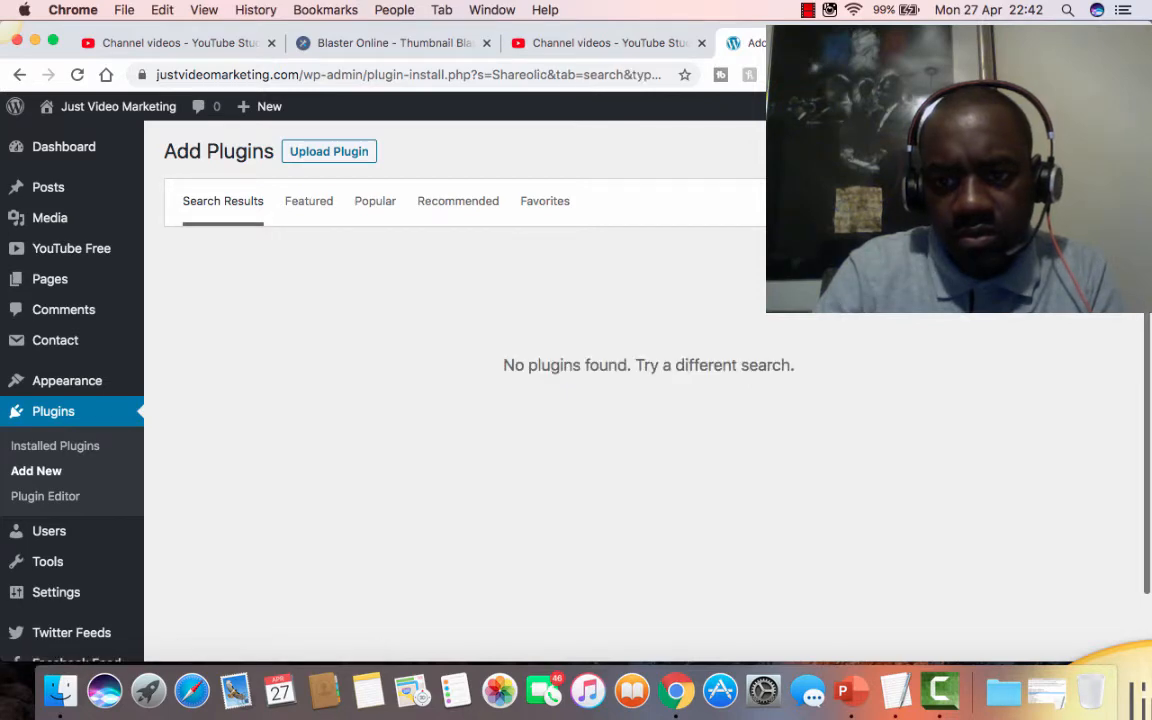
key("BackSpace")
key("BackSpace")
key("BackSpace")
key("BackSpace")
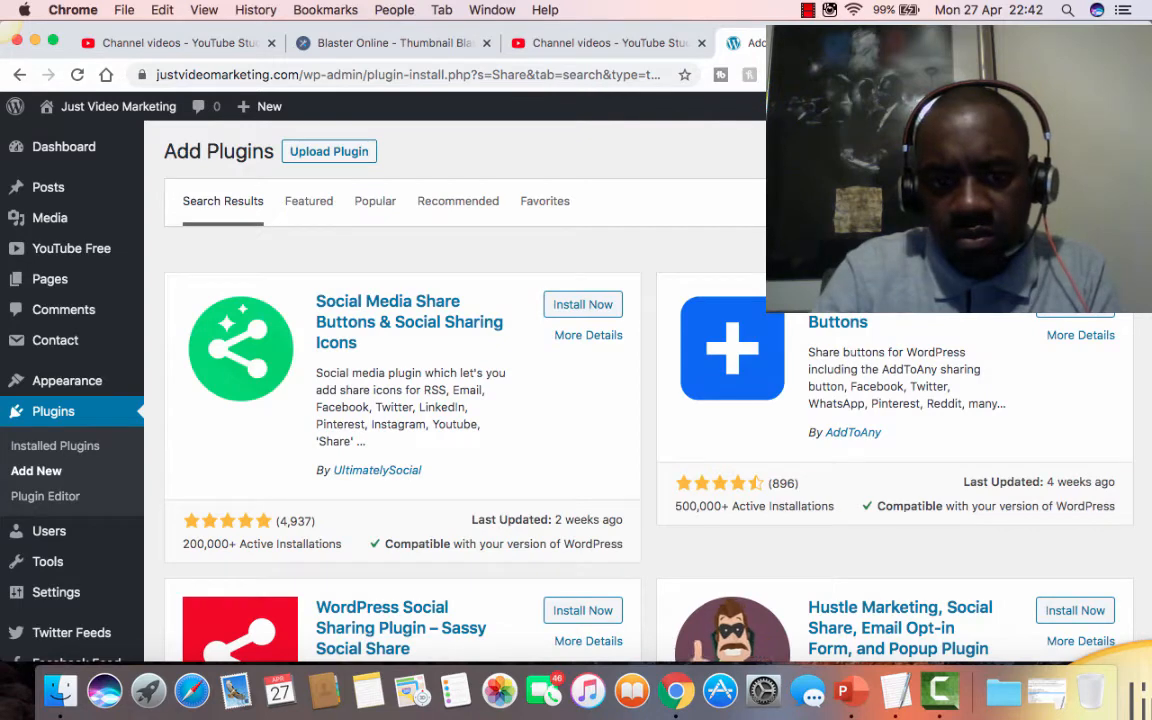
type("holic")
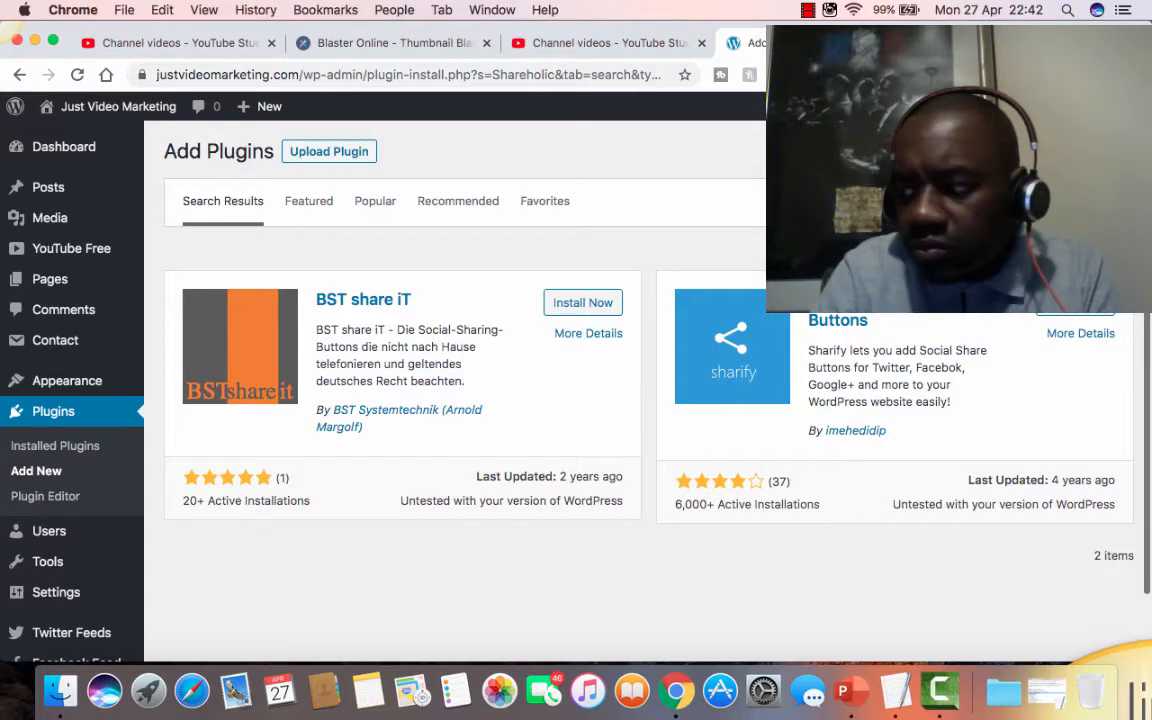
- Broaden the plugin search to "Share"
key("BackSpace")
key("BackSpace")
key("BackSpace")
key("BackSpace")
key("BackSpace")
key("BackSpace")
key("BackSpace")
key("BackSpace")
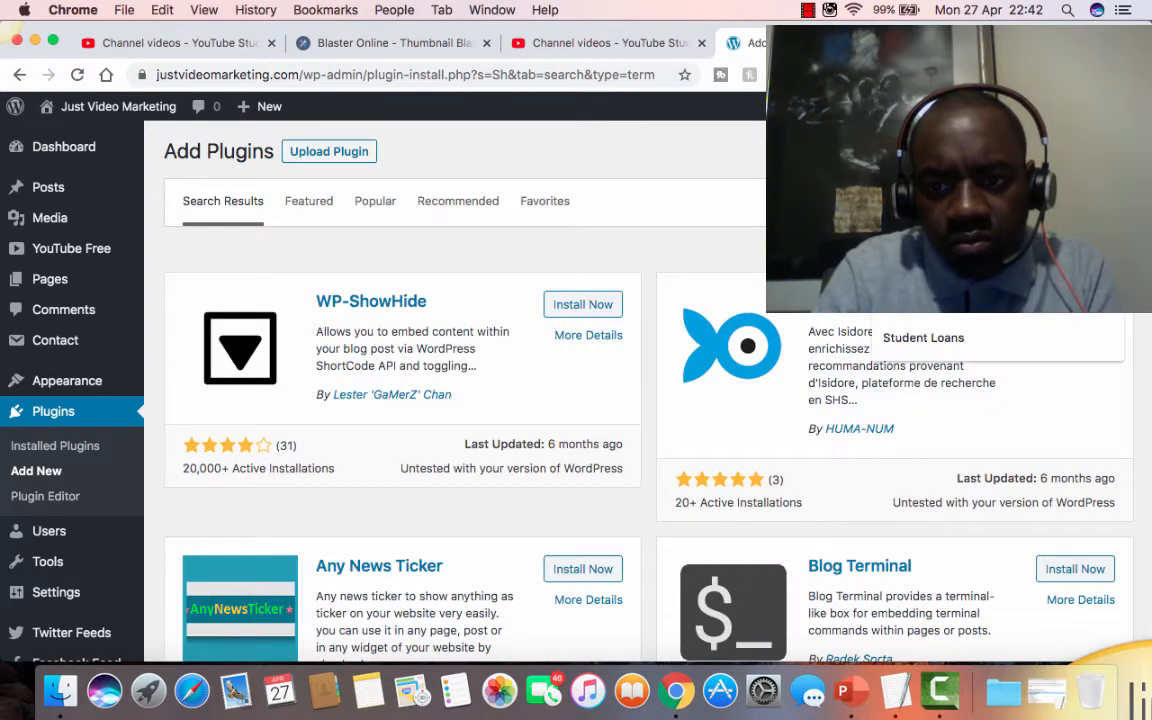
type("are")
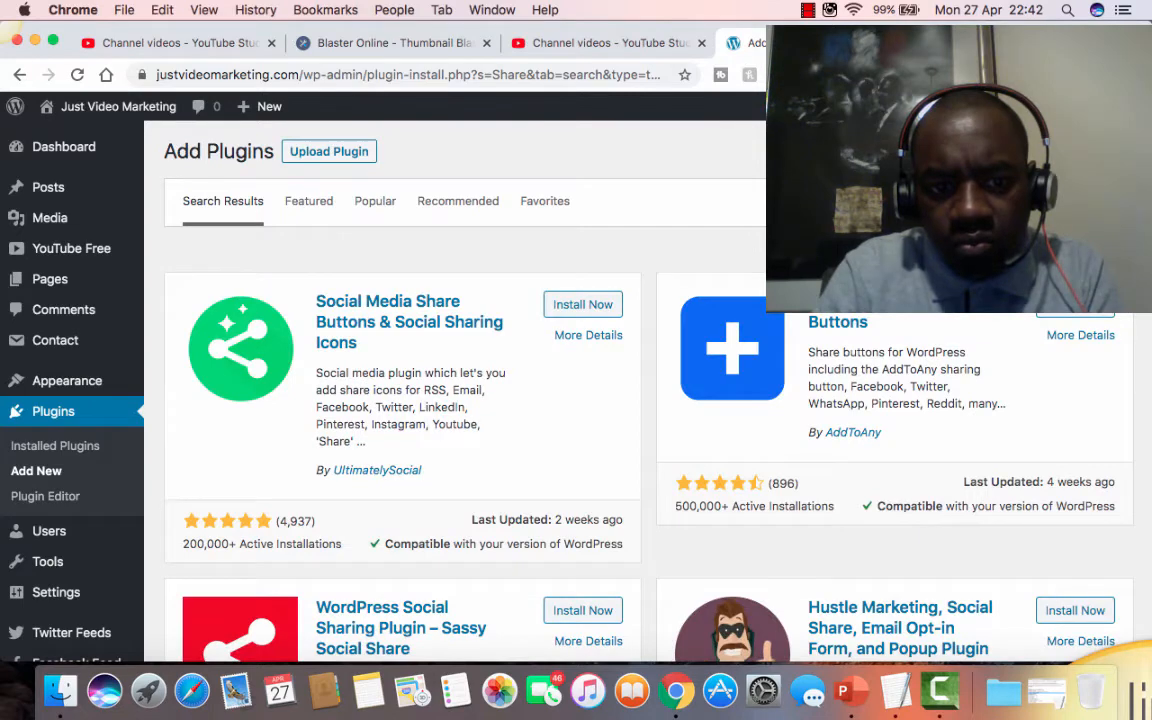
- Look through the social sharing plugins matching "Share", comparing their descriptions, ratings, active installations and WordPress compatibility
scroll(535, 363, "down", 3)
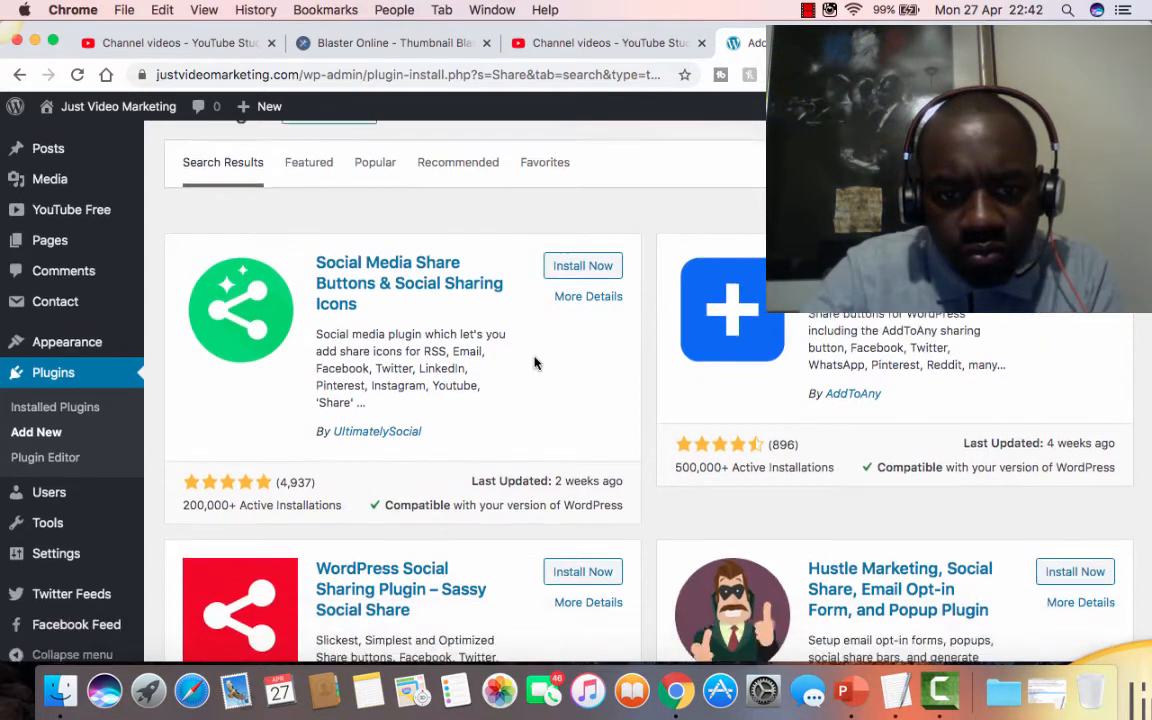
scroll(535, 363, "down", 6)
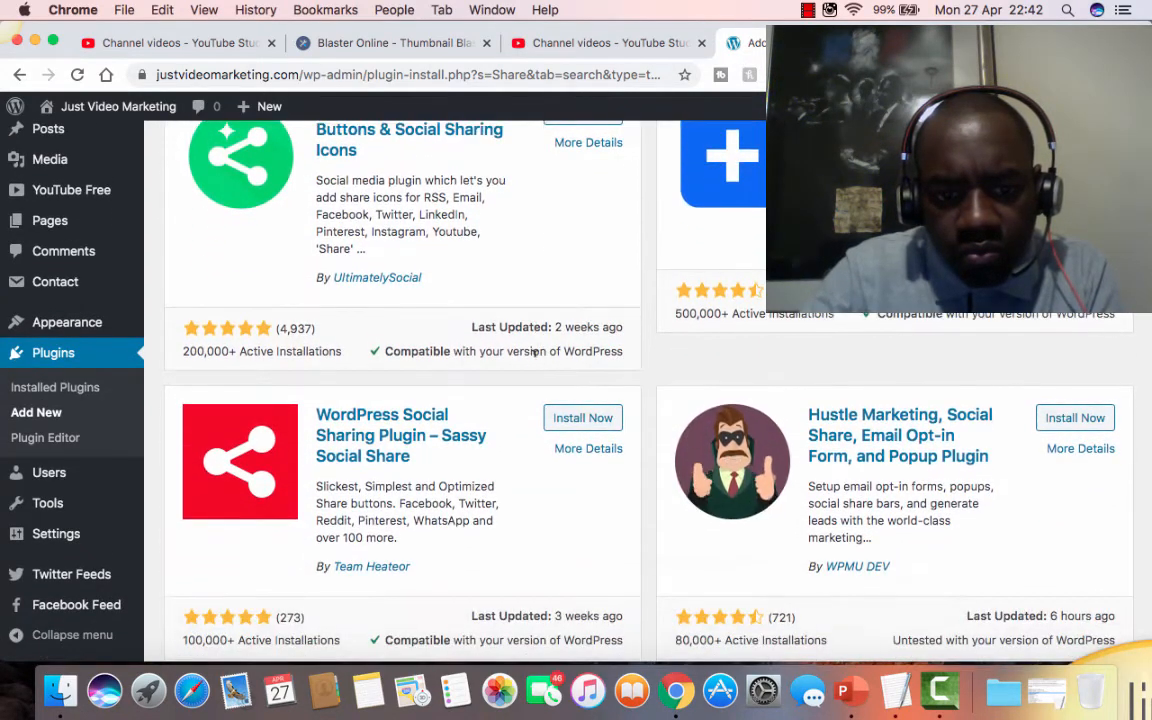
scroll(535, 358, "down", 7)
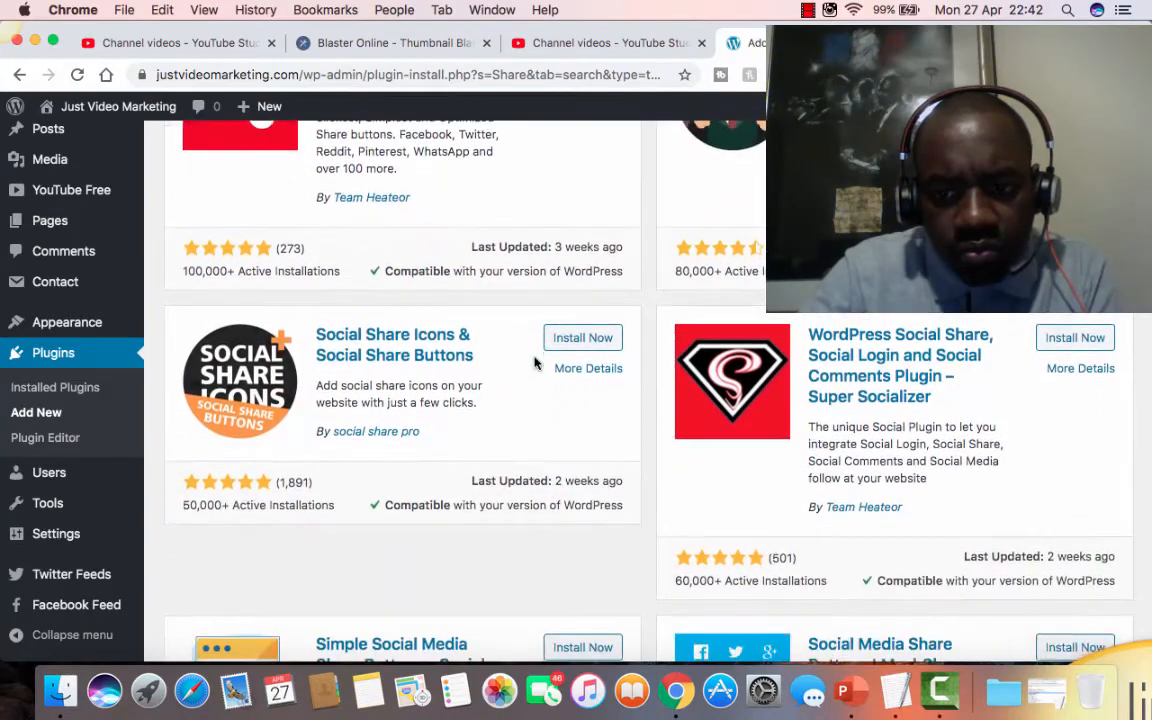
scroll(535, 363, "down", 10)
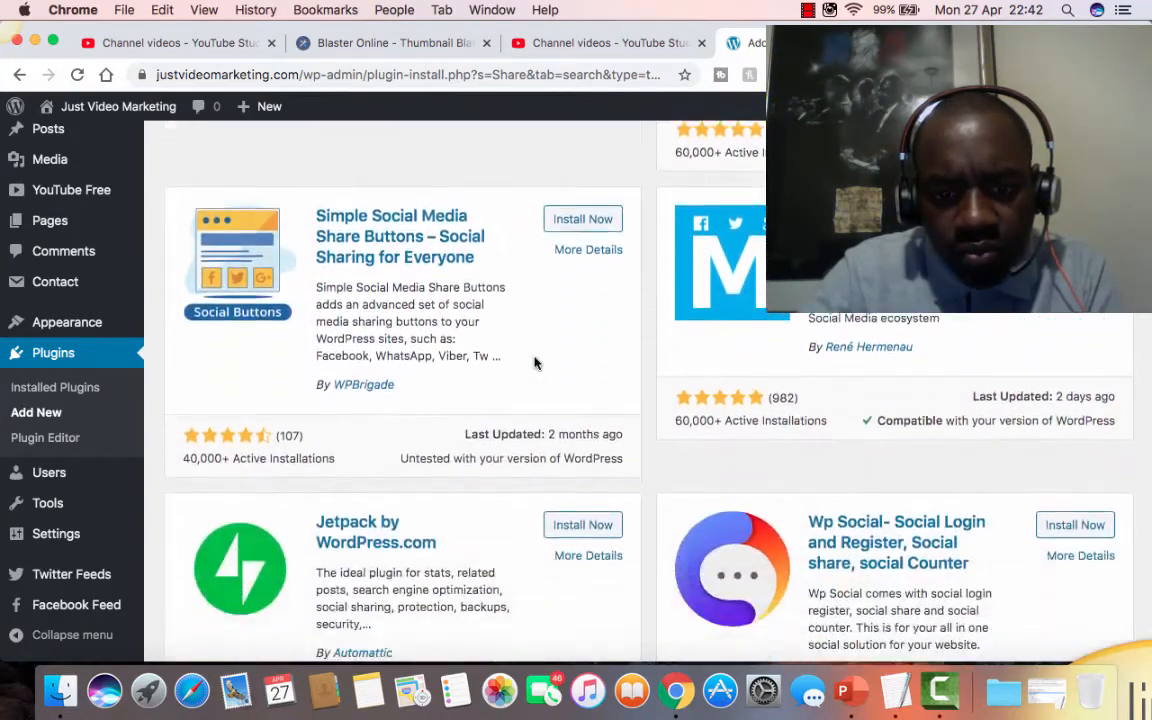
scroll(535, 363, "down", 9)
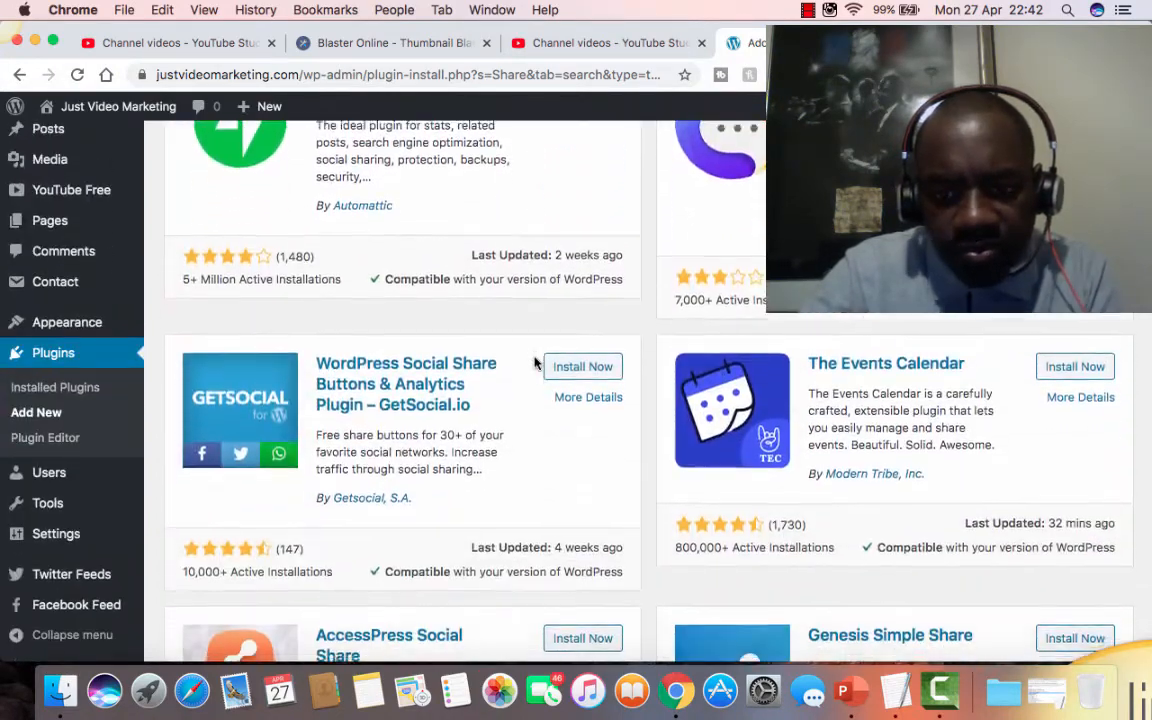
scroll(535, 363, "down", 6)
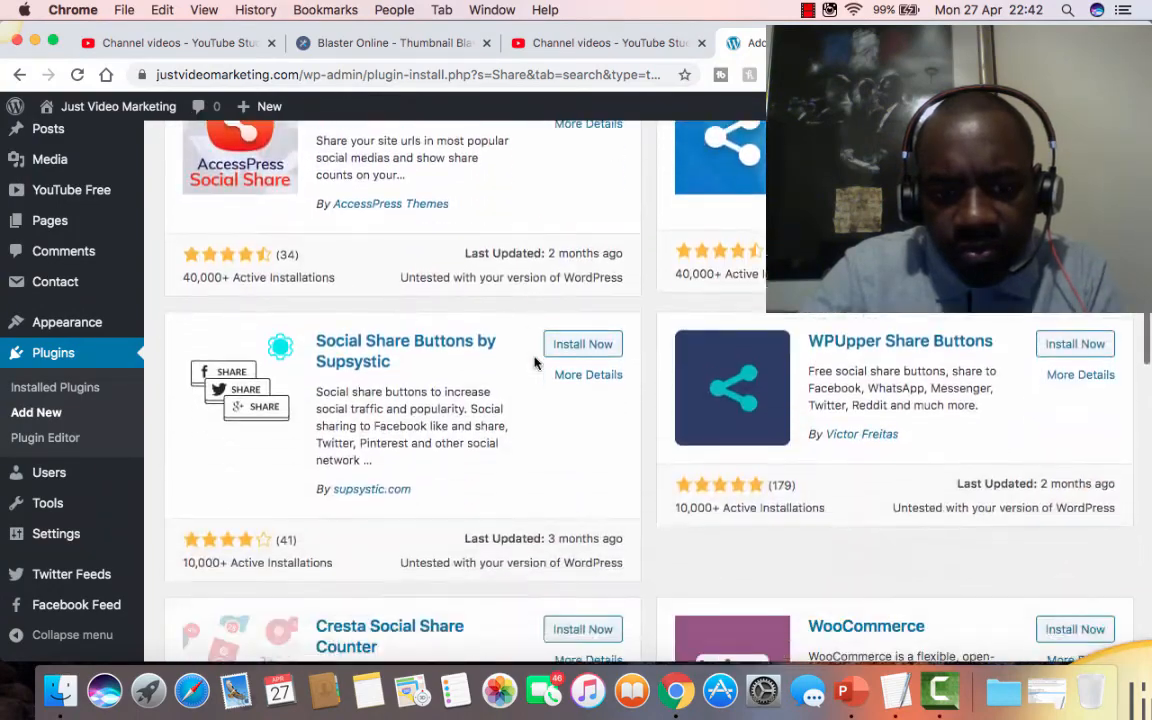
scroll(535, 363, "up", 15)
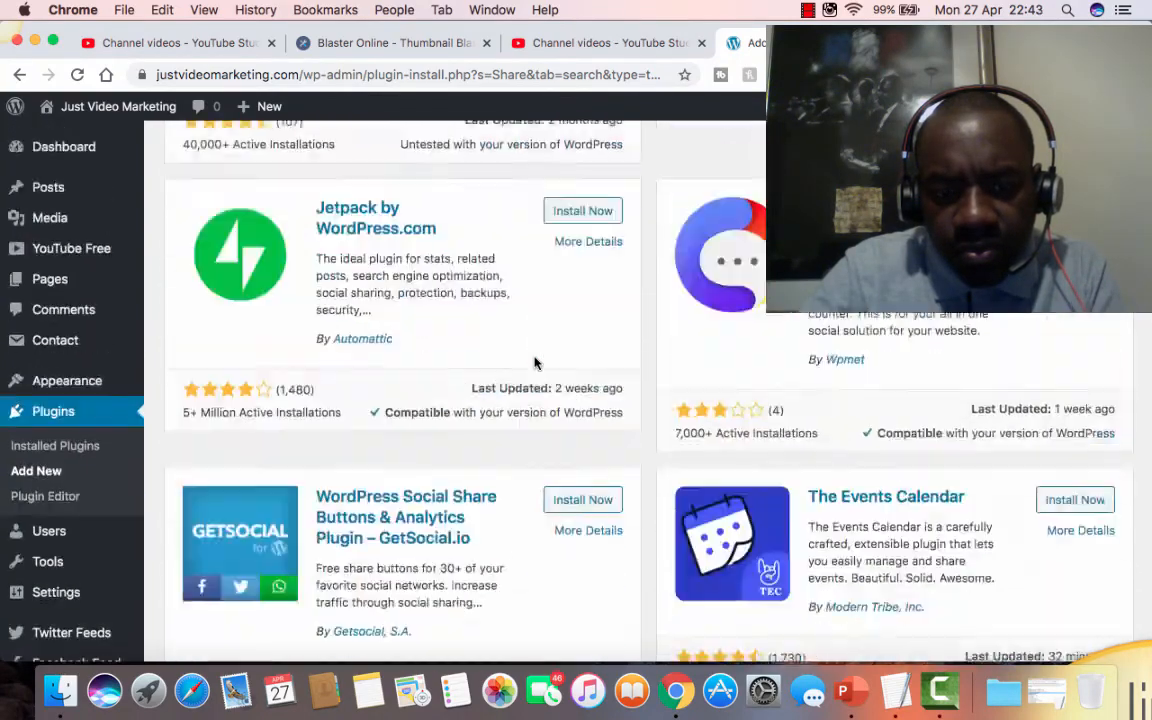
scroll(535, 363, "up", 10)
scroll(535, 363, "down", 4)
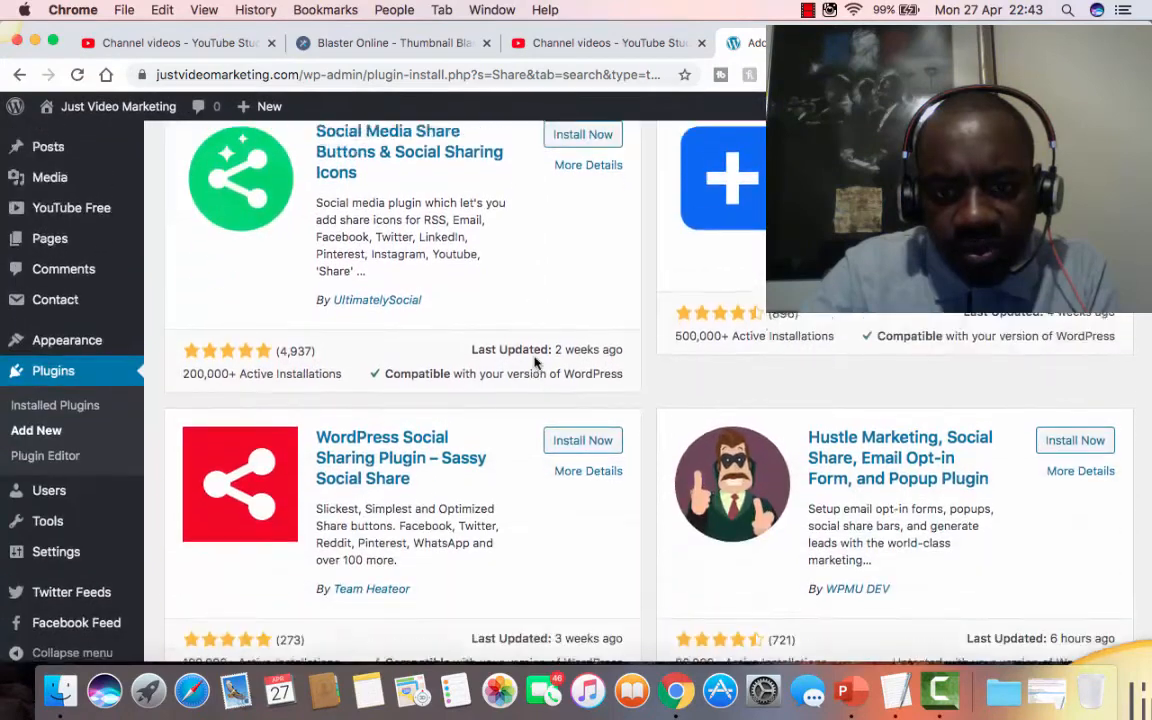
scroll(535, 363, "up", 3)
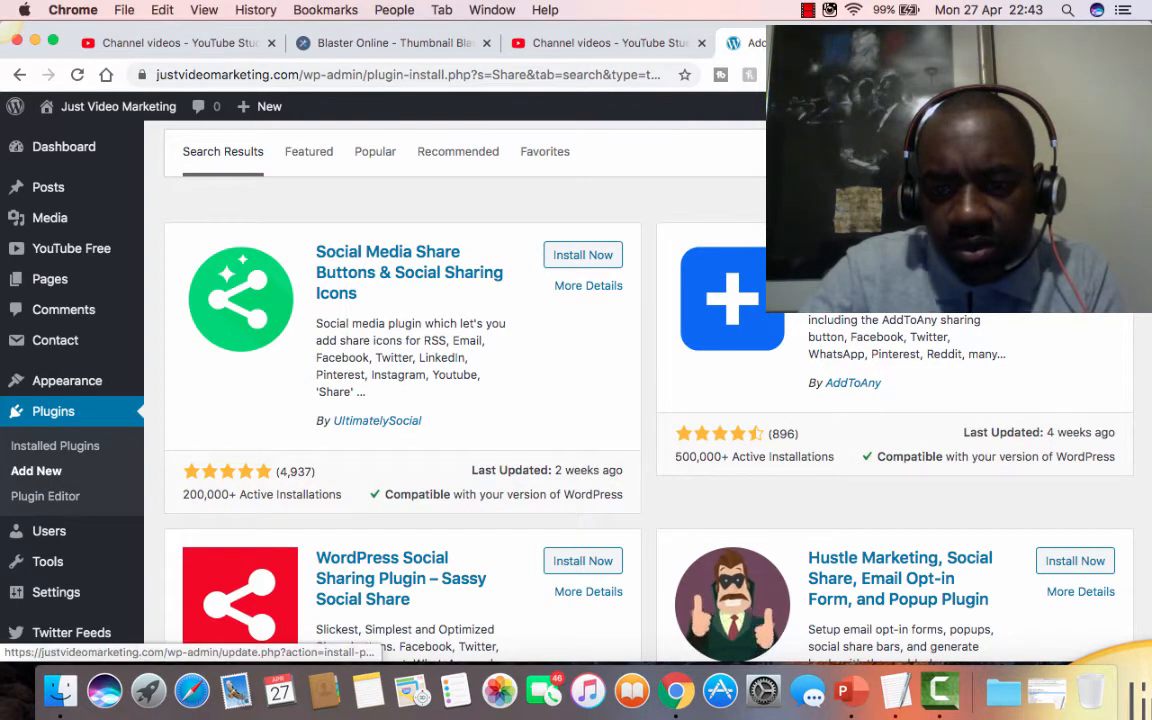
scroll(852, 341, "down", 5)
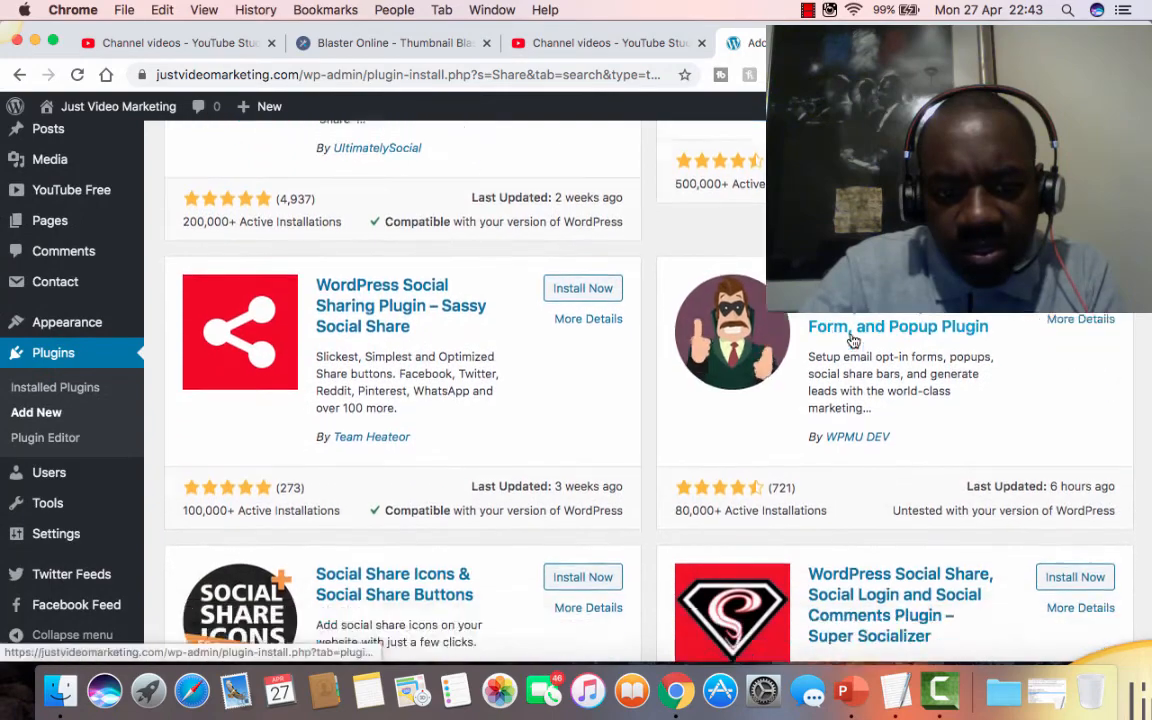
scroll(852, 341, "down", 1)
scroll(852, 336, "up", 4)
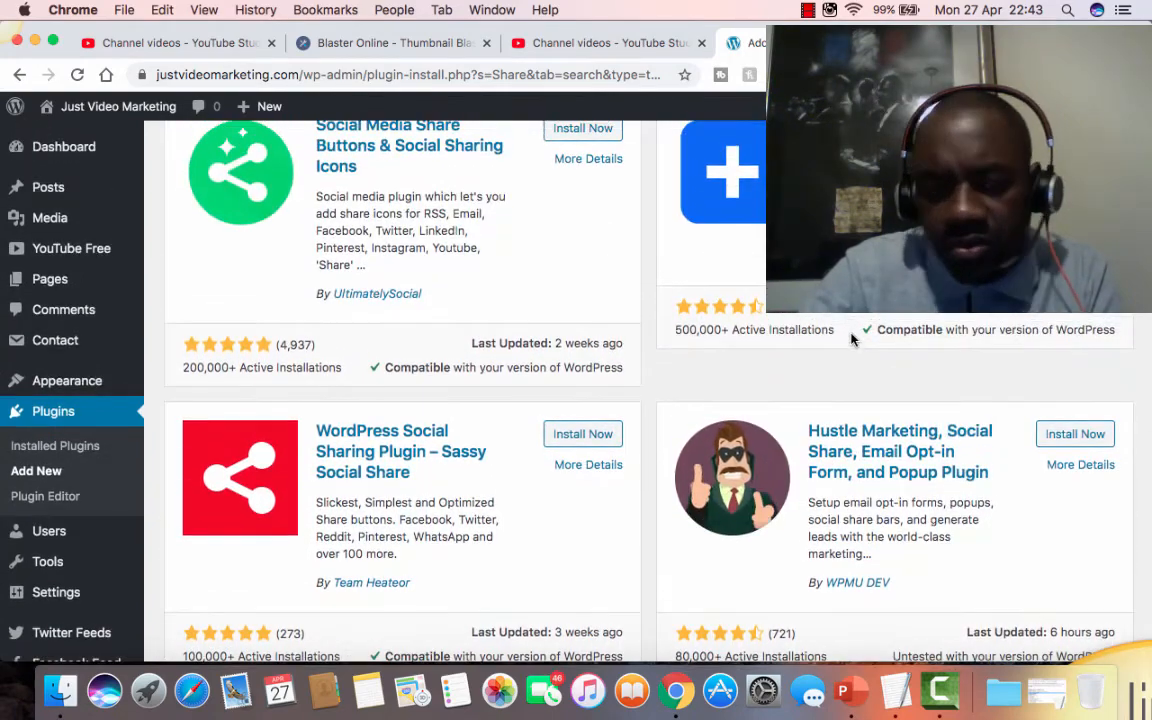
scroll(852, 338, "up", 4)
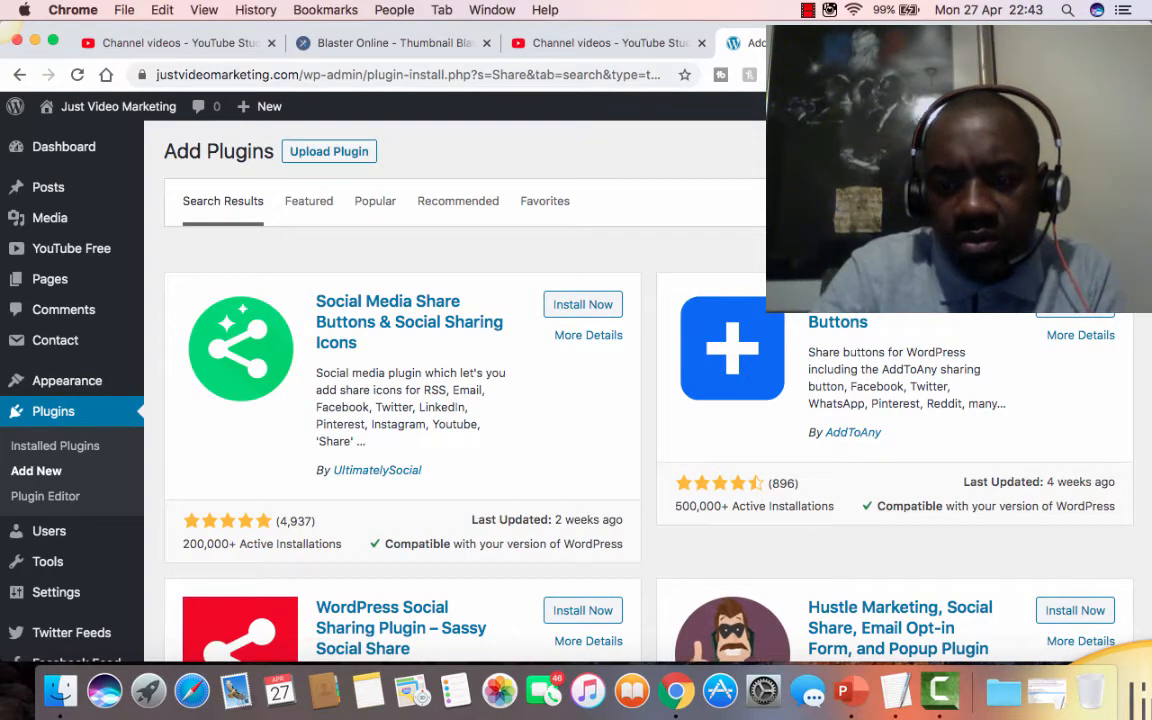
type("h")
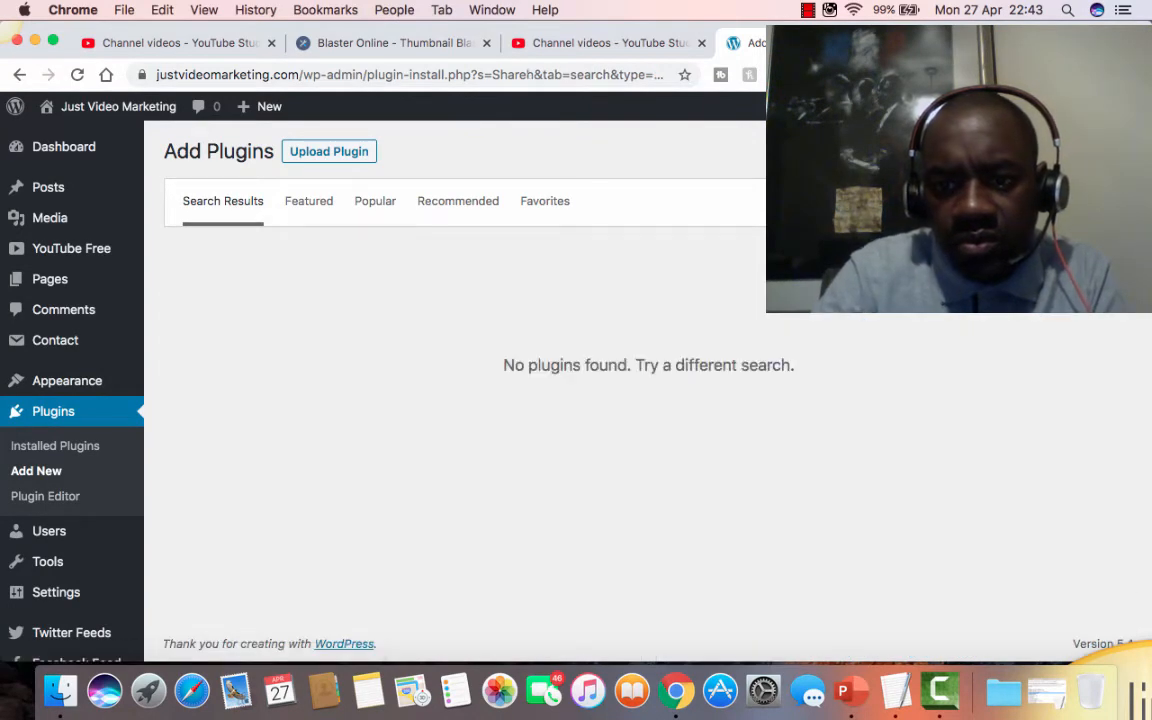
key("BackSpace")
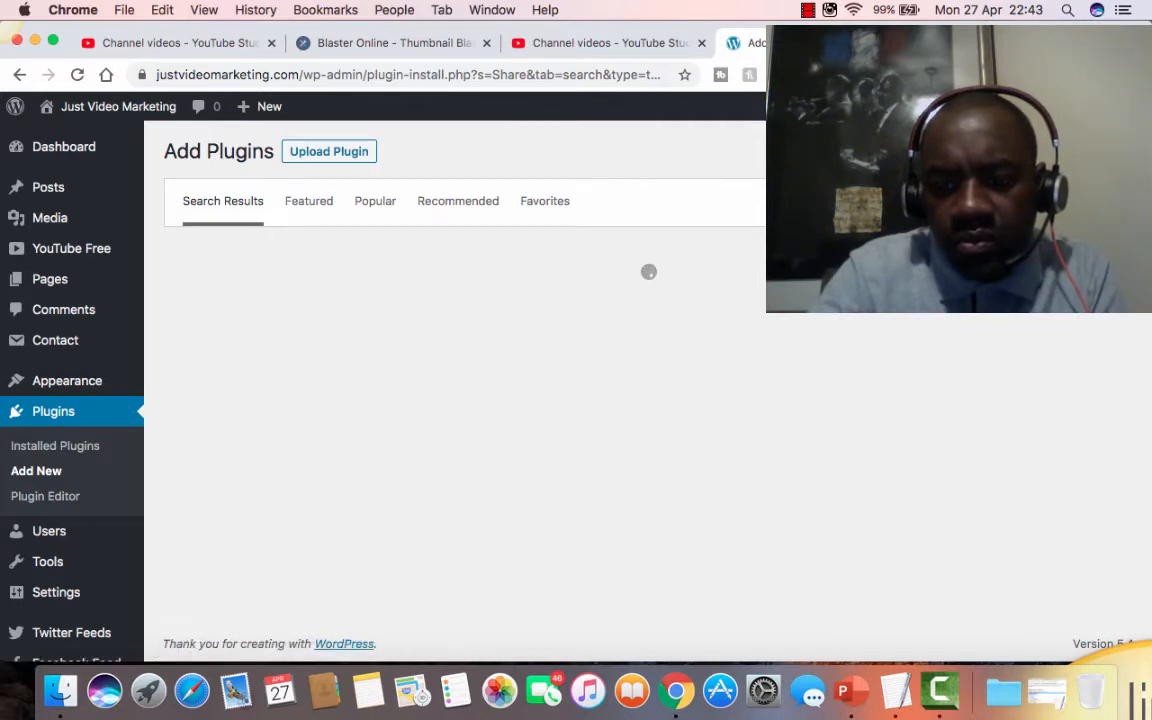
type("o")
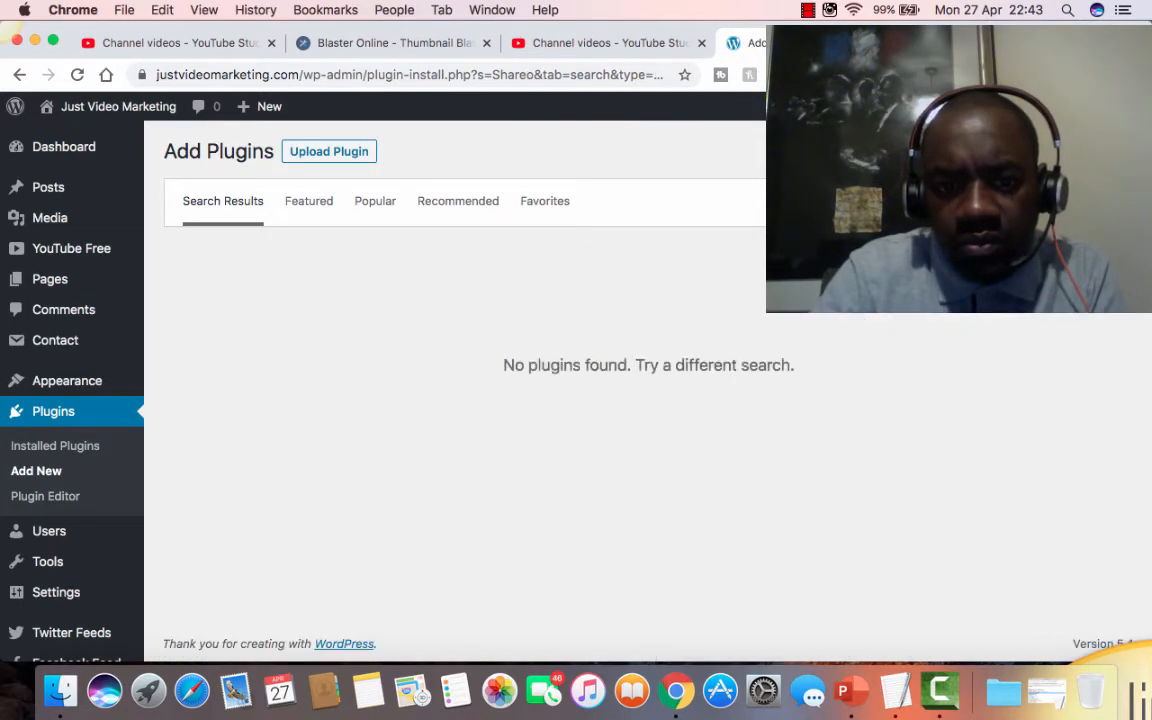
key("BackSpace")
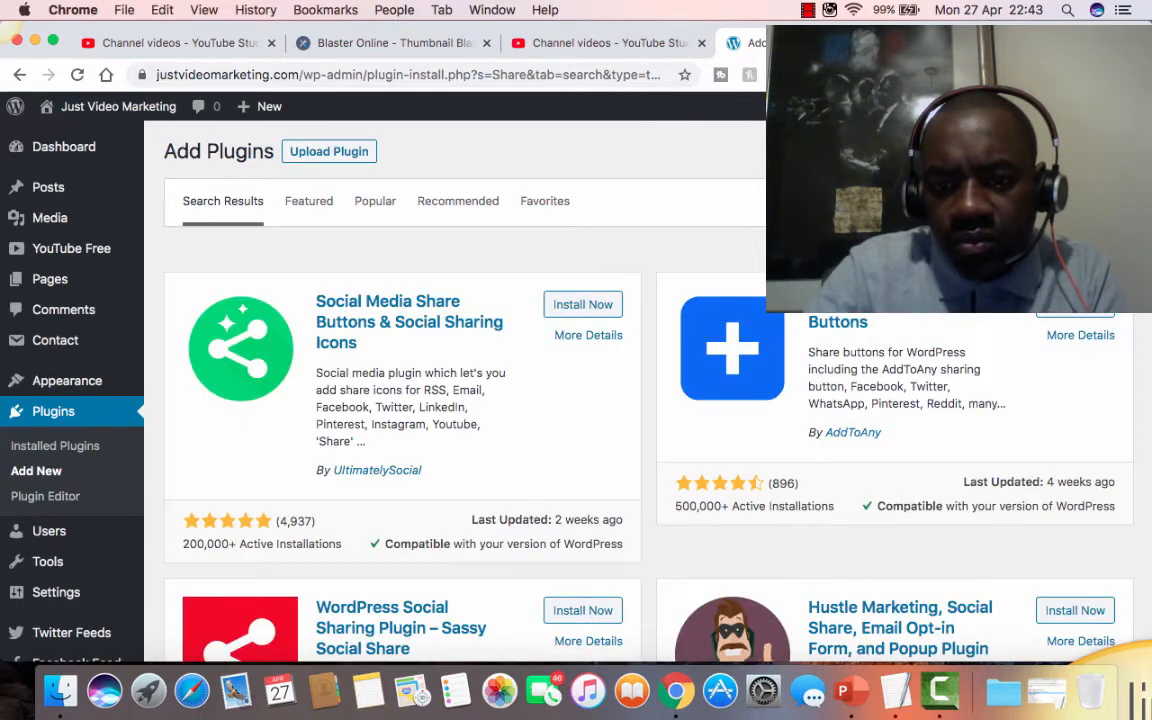
- Install and activate the AddToAny Share Buttons plugin, then dismiss its sharing settings notice
left_click(1096, 313)
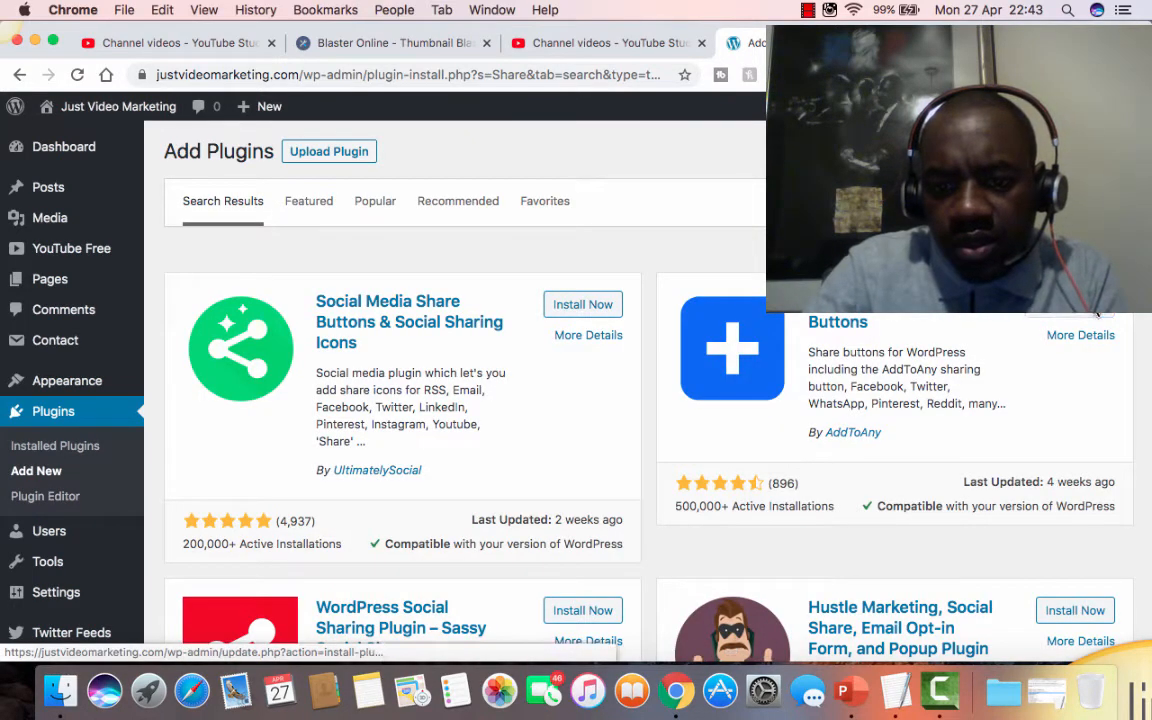
left_click(1086, 313)
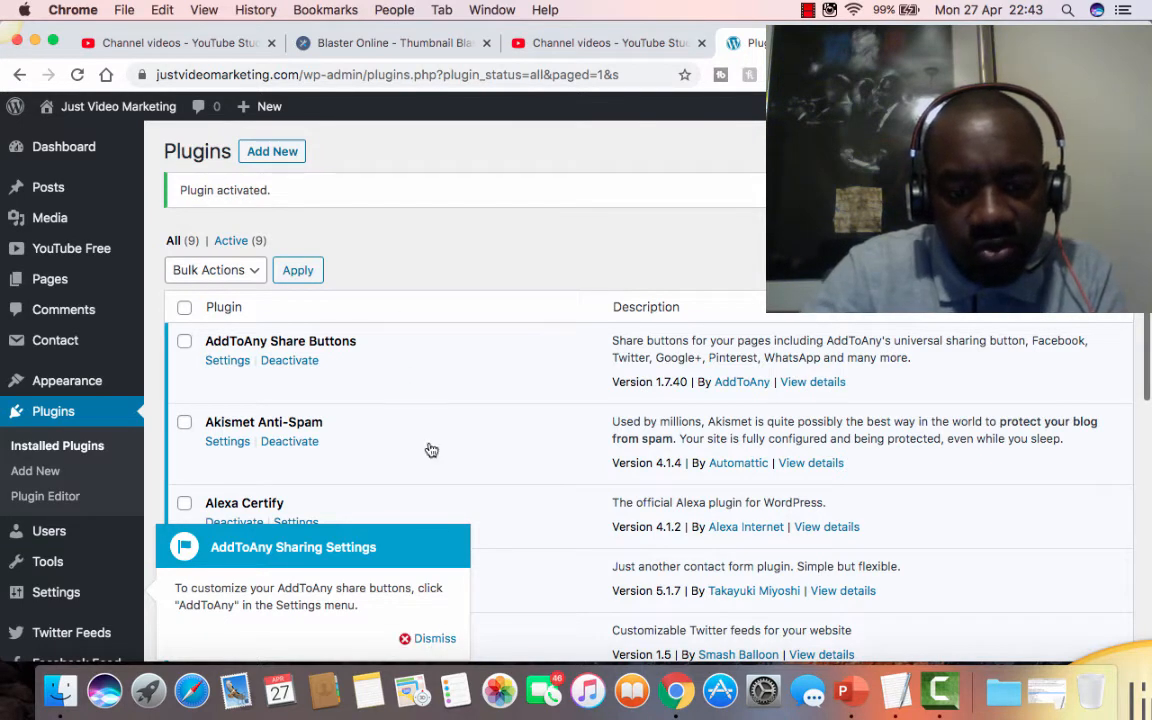
left_click(443, 640)
- Search the plugin directory for "Yoast", then install and activate the Yoast SEO plugin
left_click(275, 156)
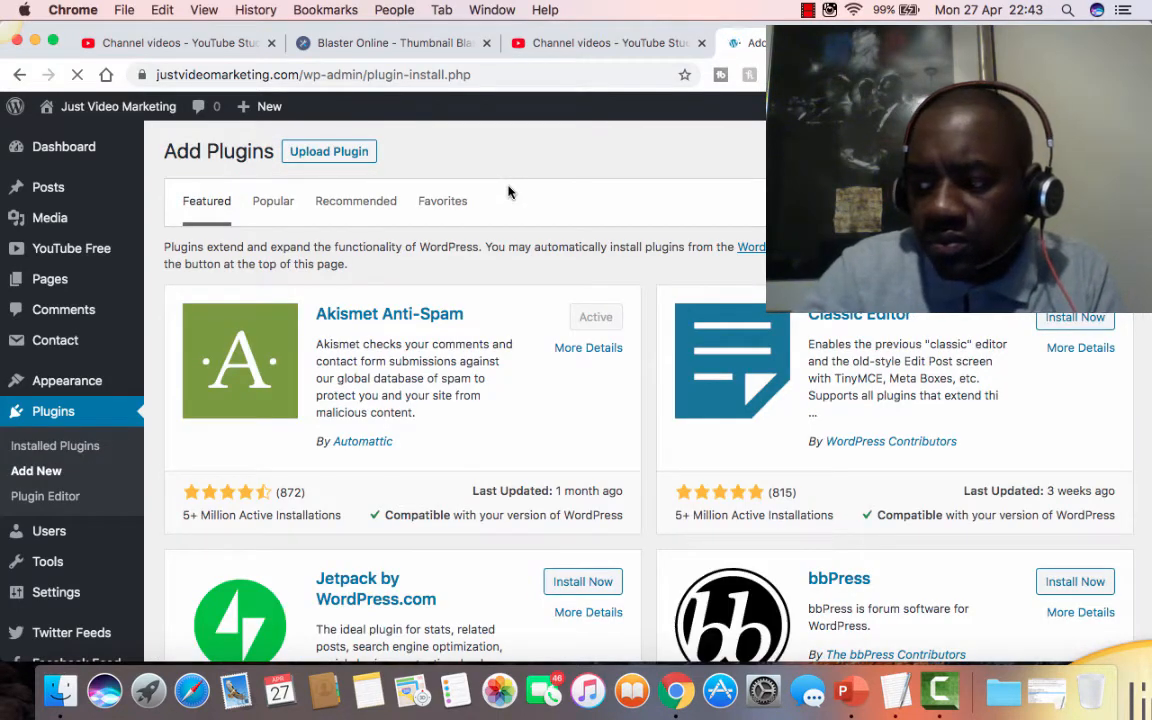
left_click(998, 201)
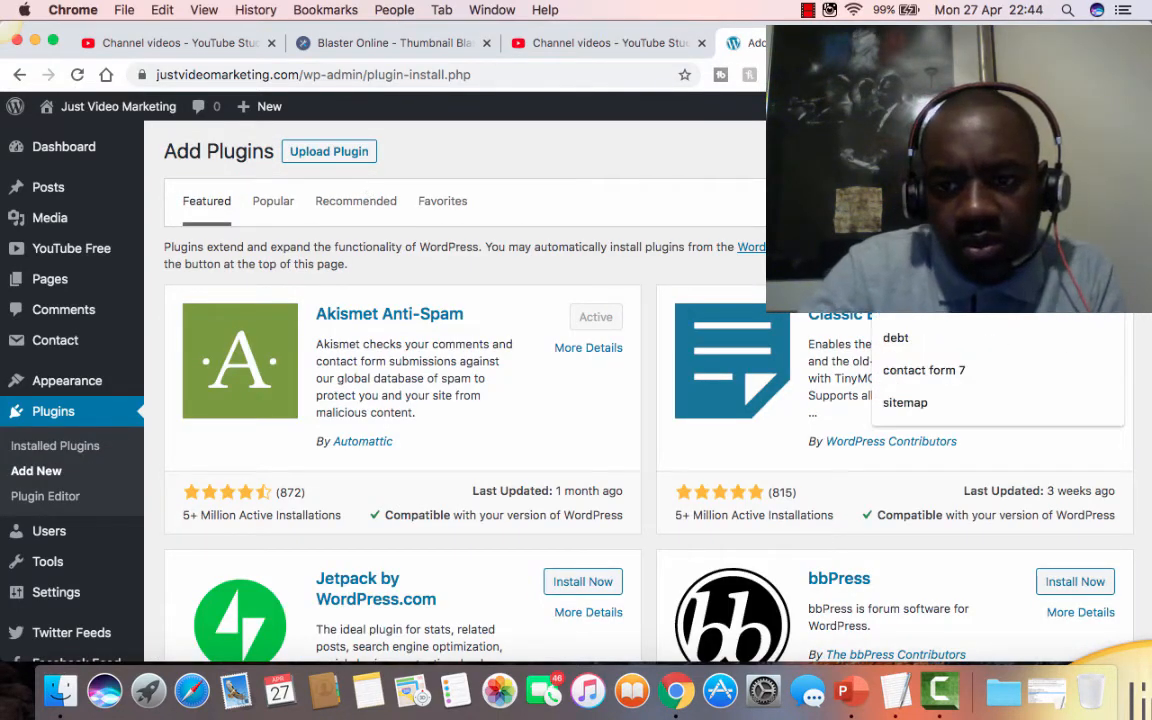
type("y")
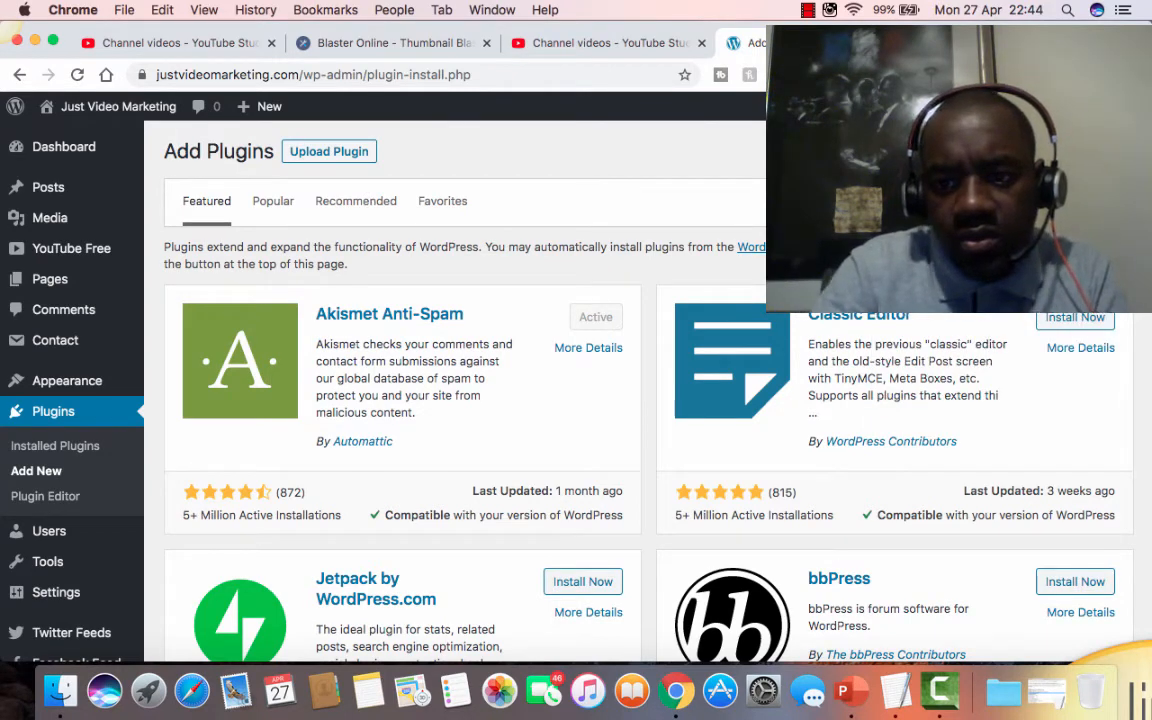
type("oa")
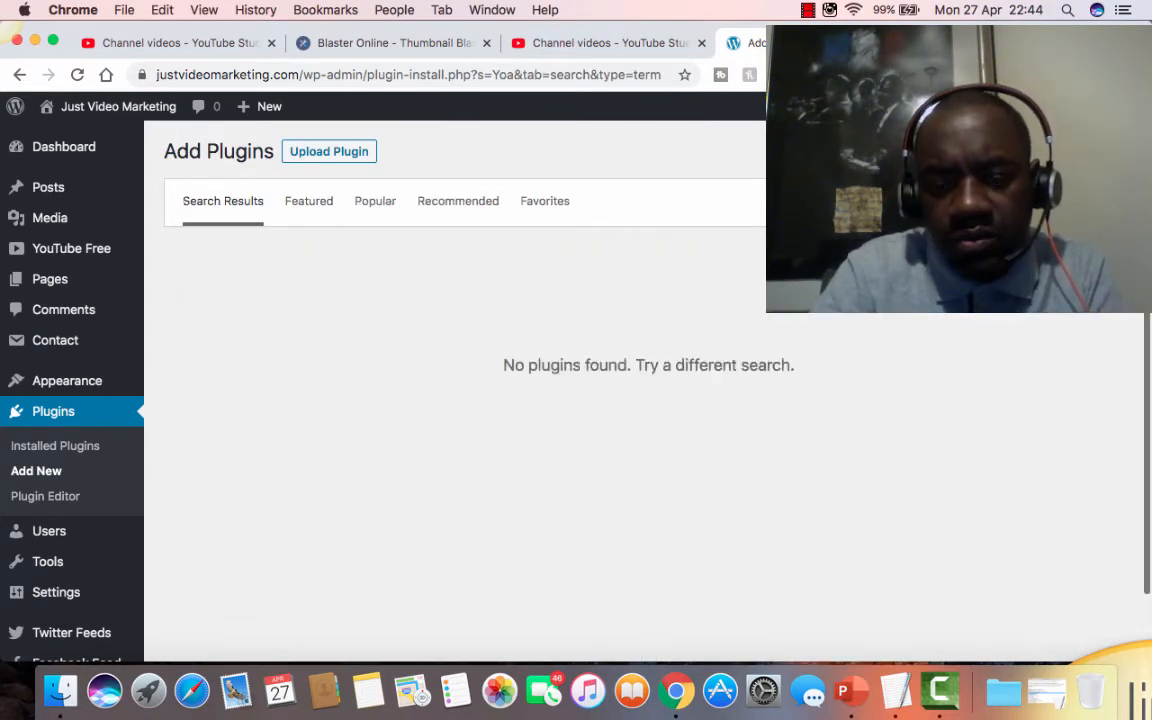
type("st")
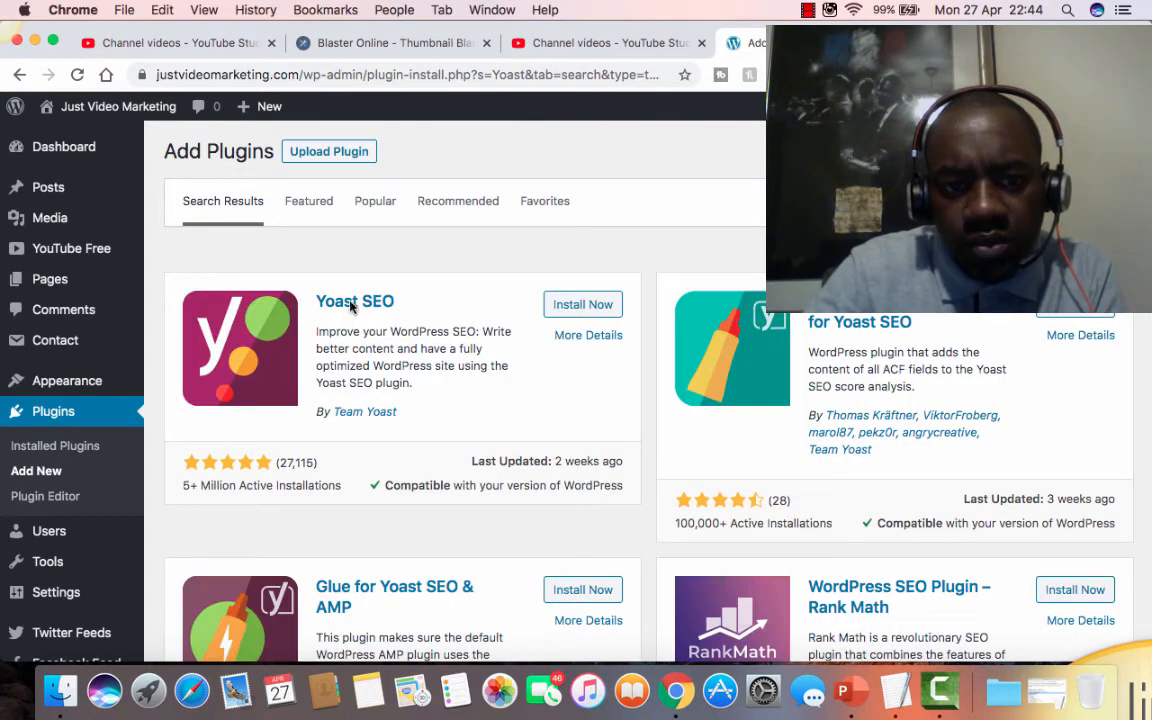
left_click(587, 309)
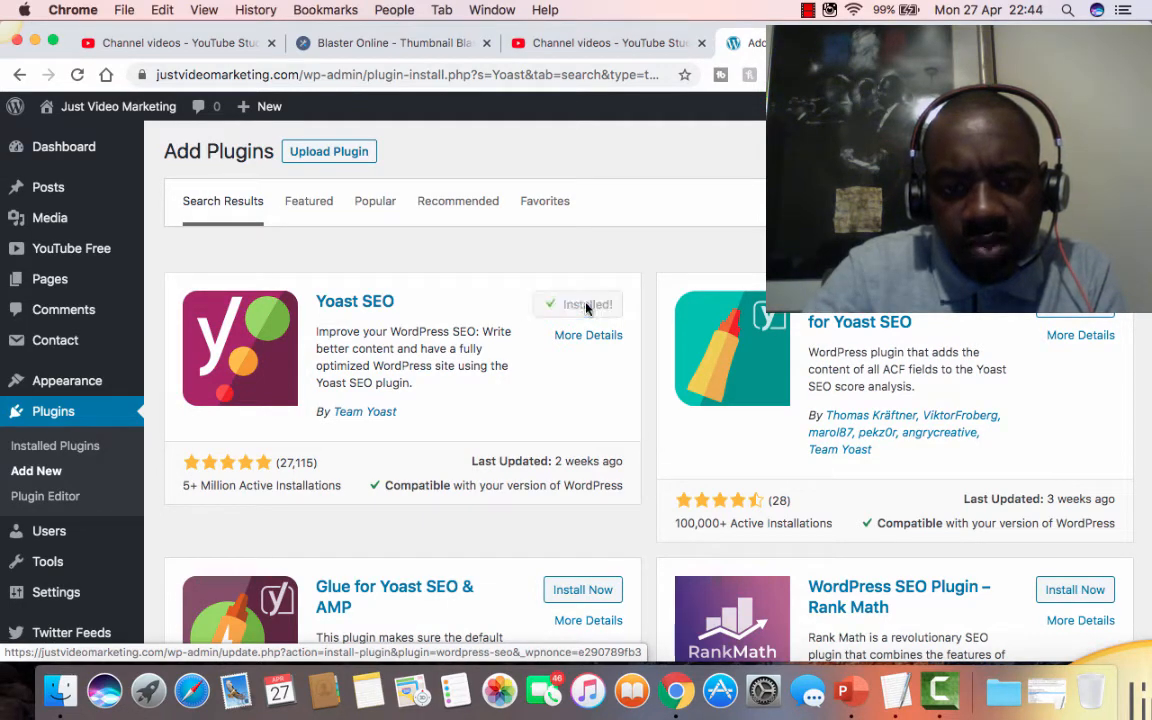
left_click(588, 309)
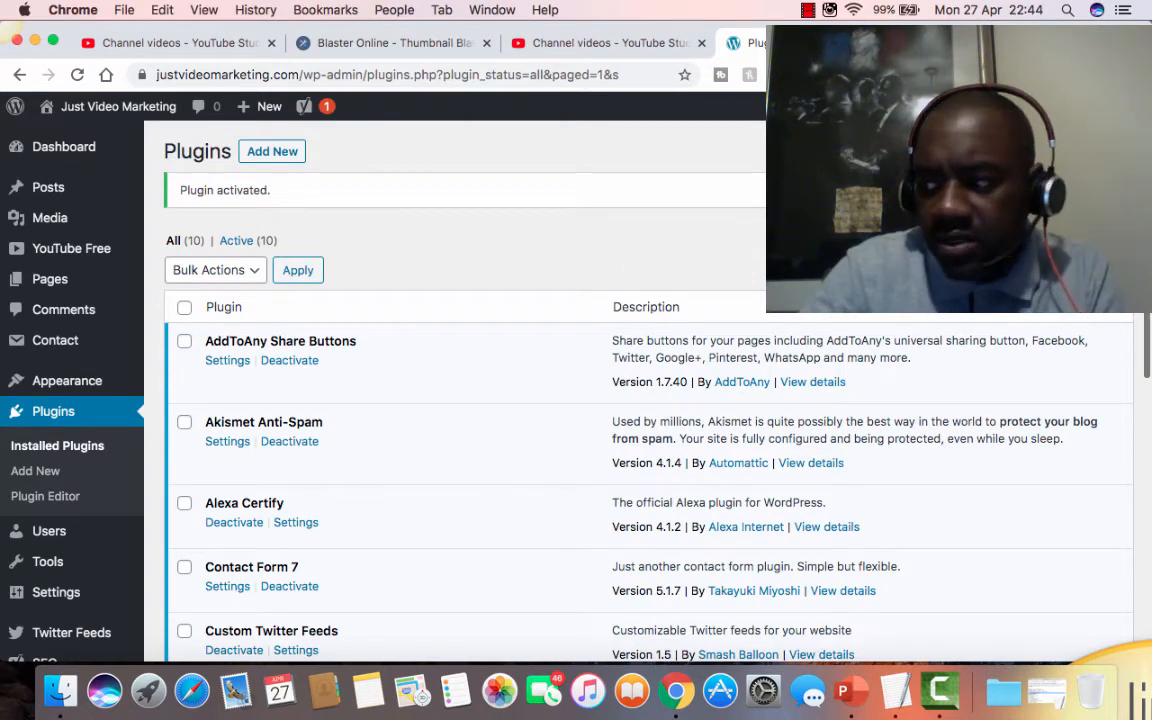
left_click(1008, 241)
type("Go")
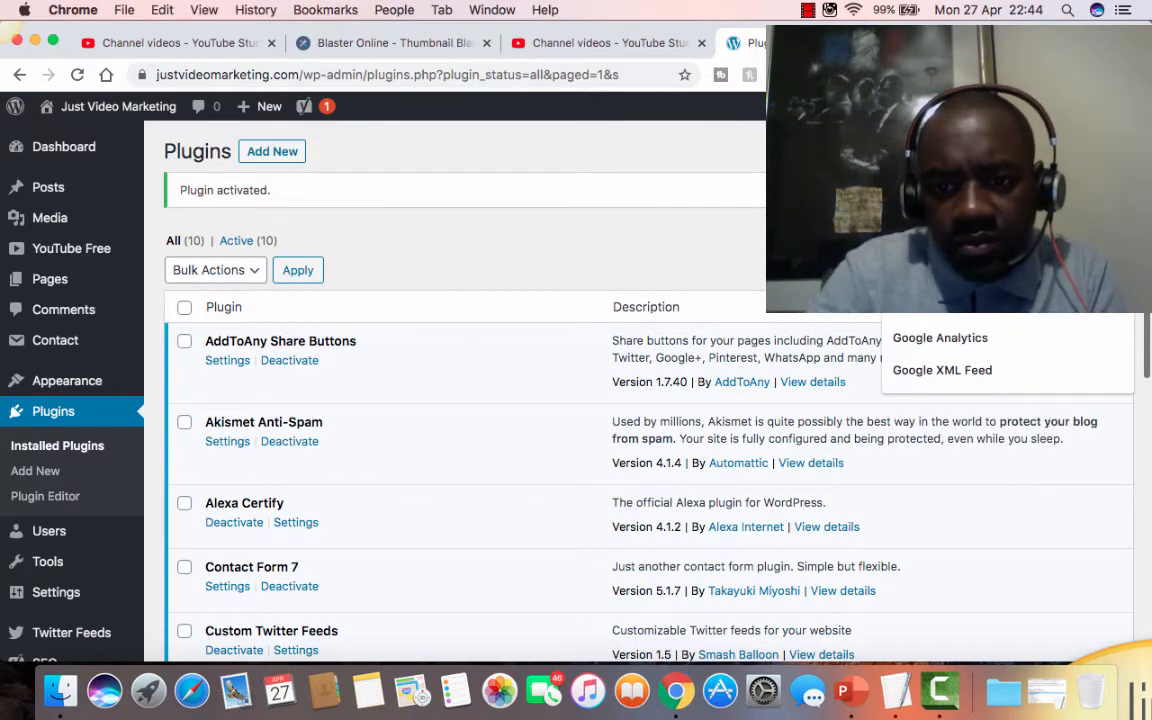
key("Return")
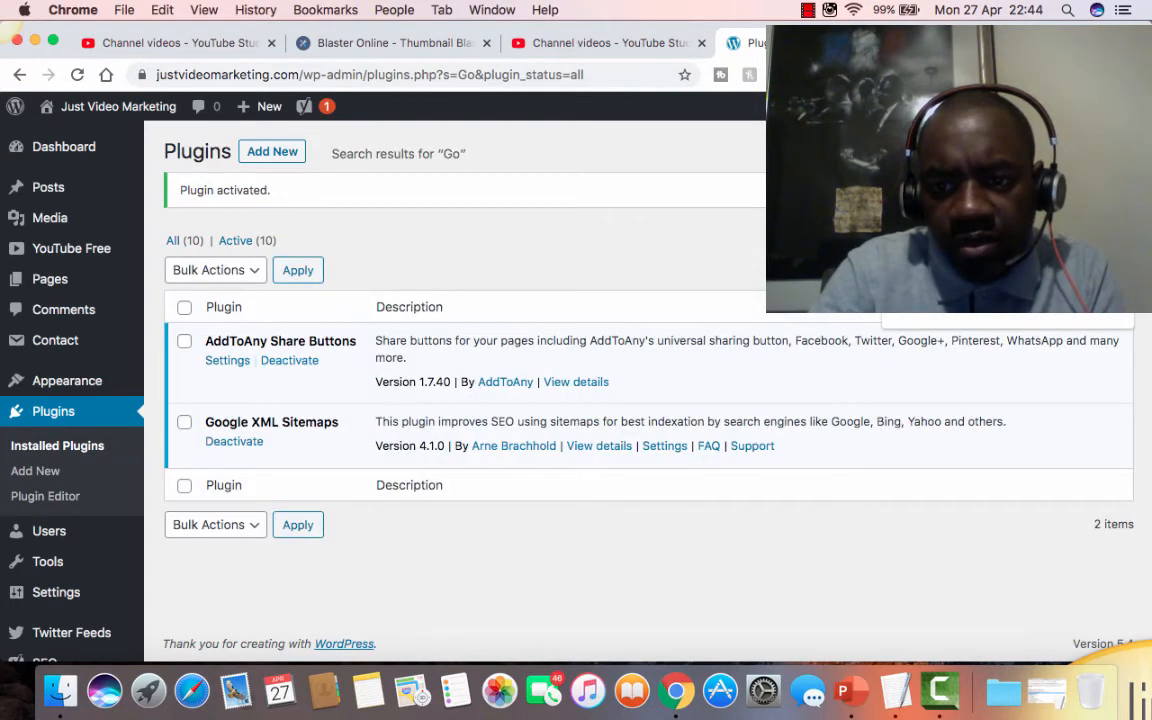
type("ogle")
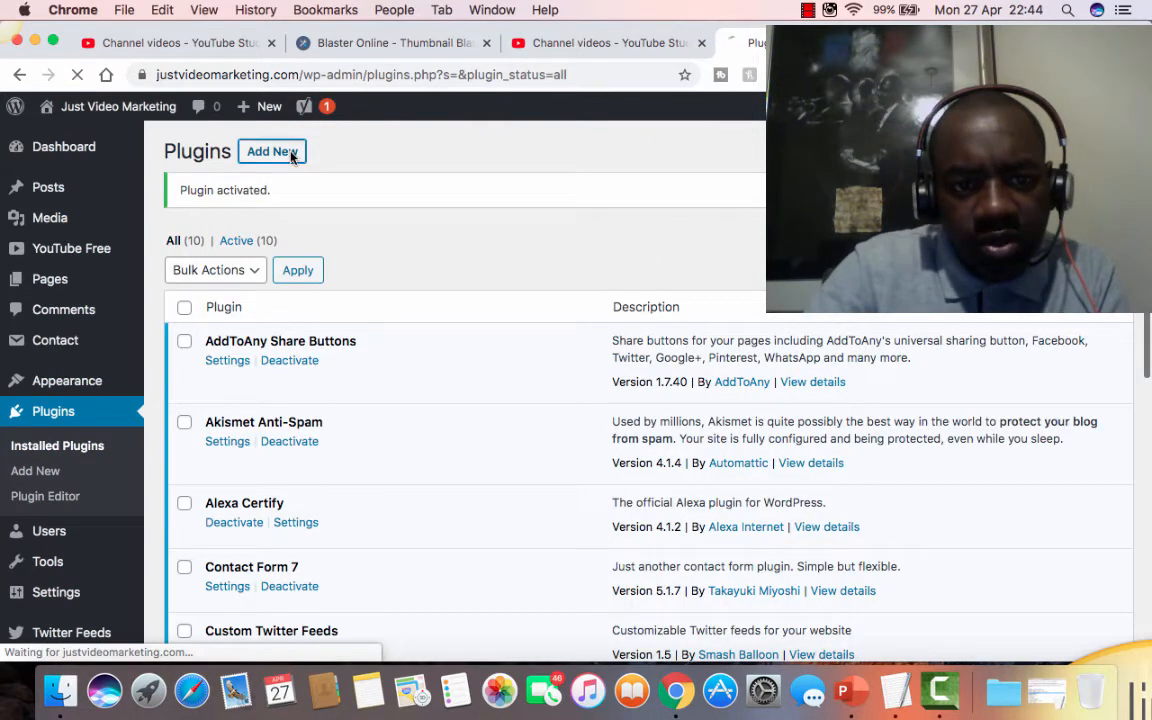
- Start adding another plugin and search the directory for "Google Analytics"
left_click(291, 153)
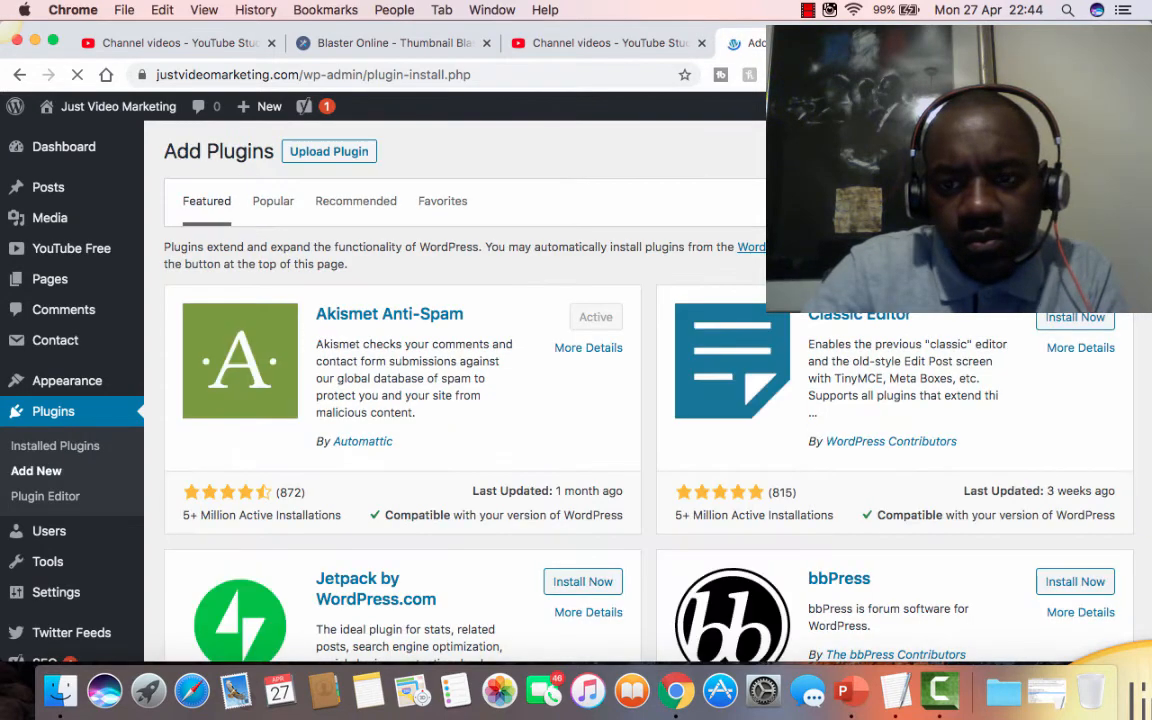
left_click(998, 202)
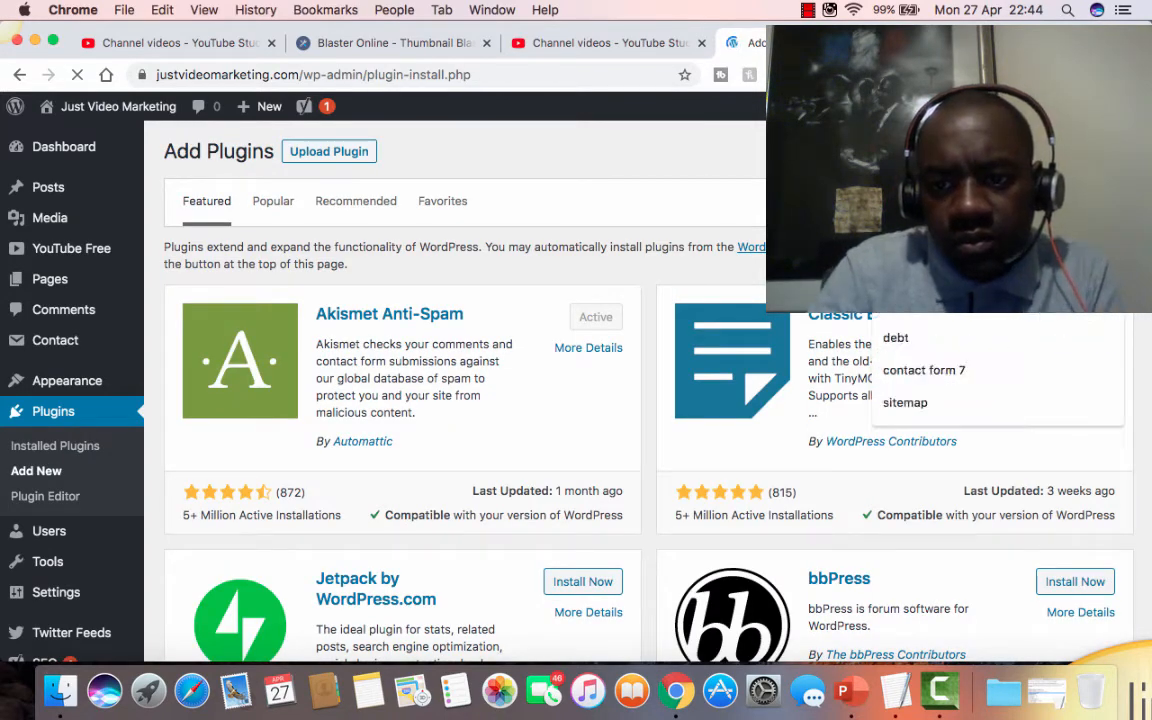
type("go")
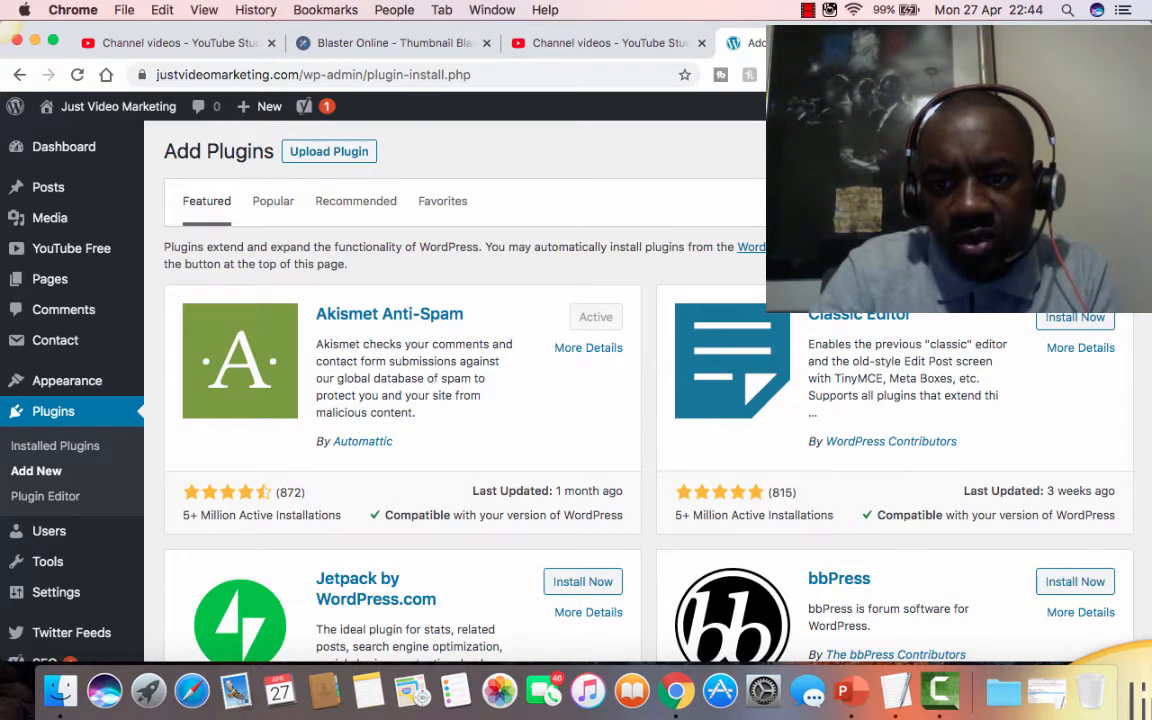
type("ogle Anal")
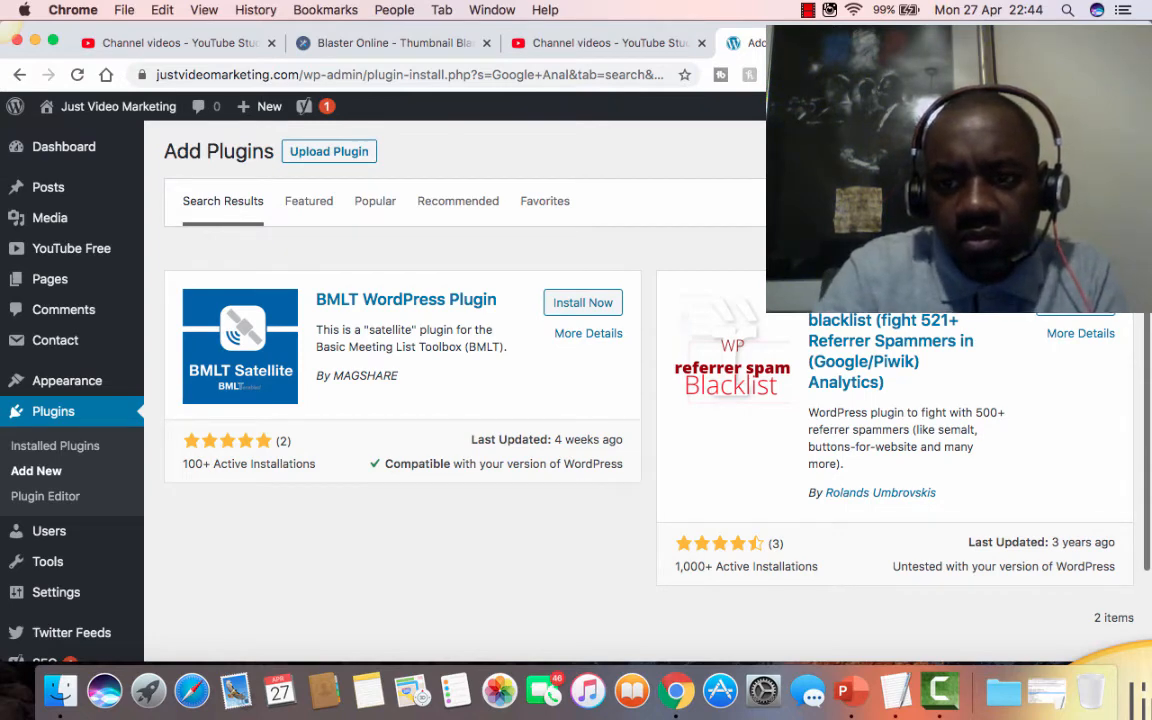
type("ytics")
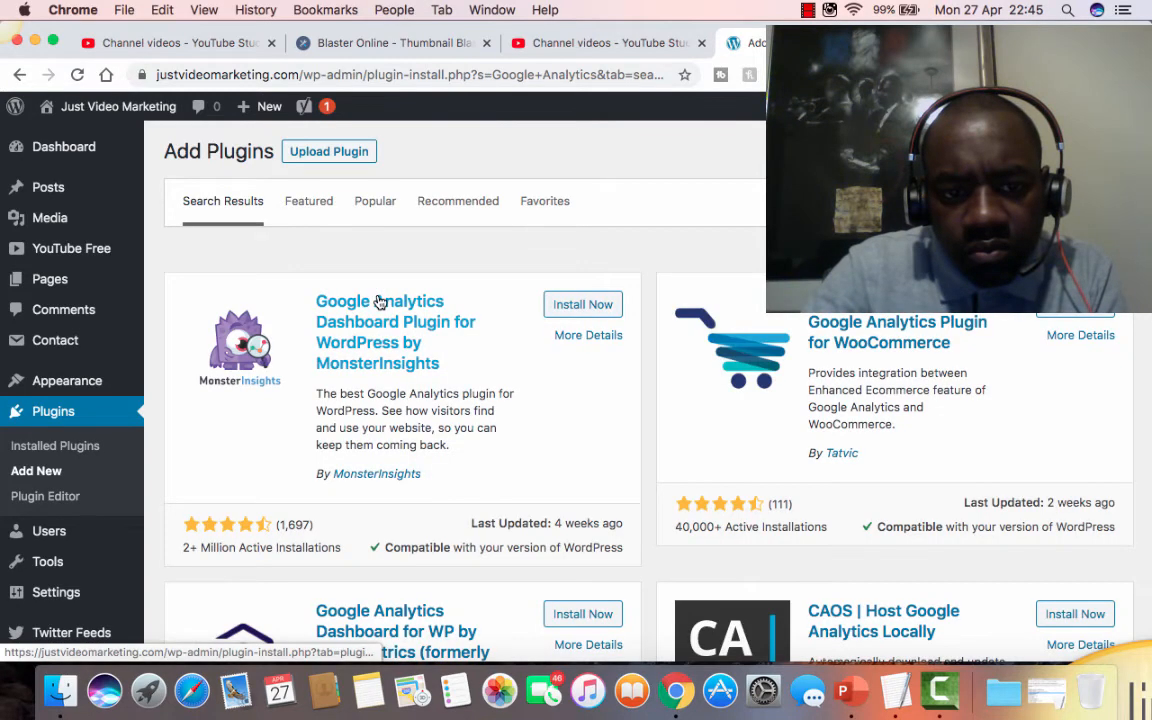
- Install and activate the Google Analytics Dashboard for WP by ExactMetrics plugin from the search results
scroll(380, 302, "down", 4)
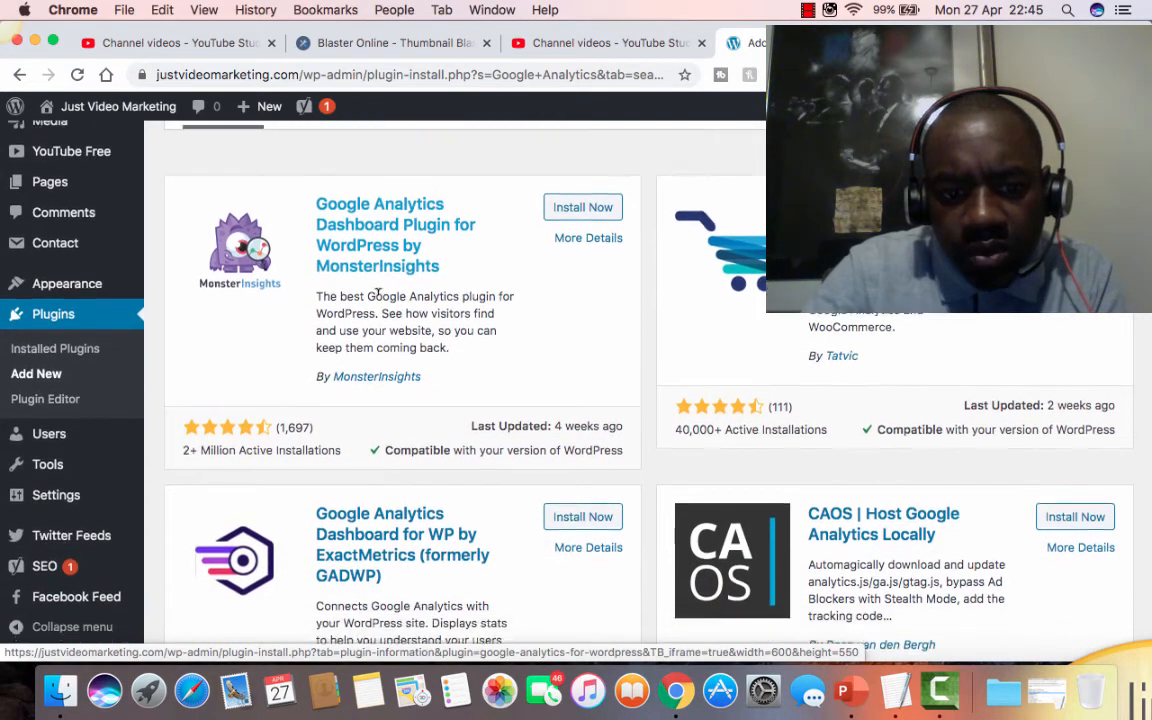
scroll(378, 293, "down", 4)
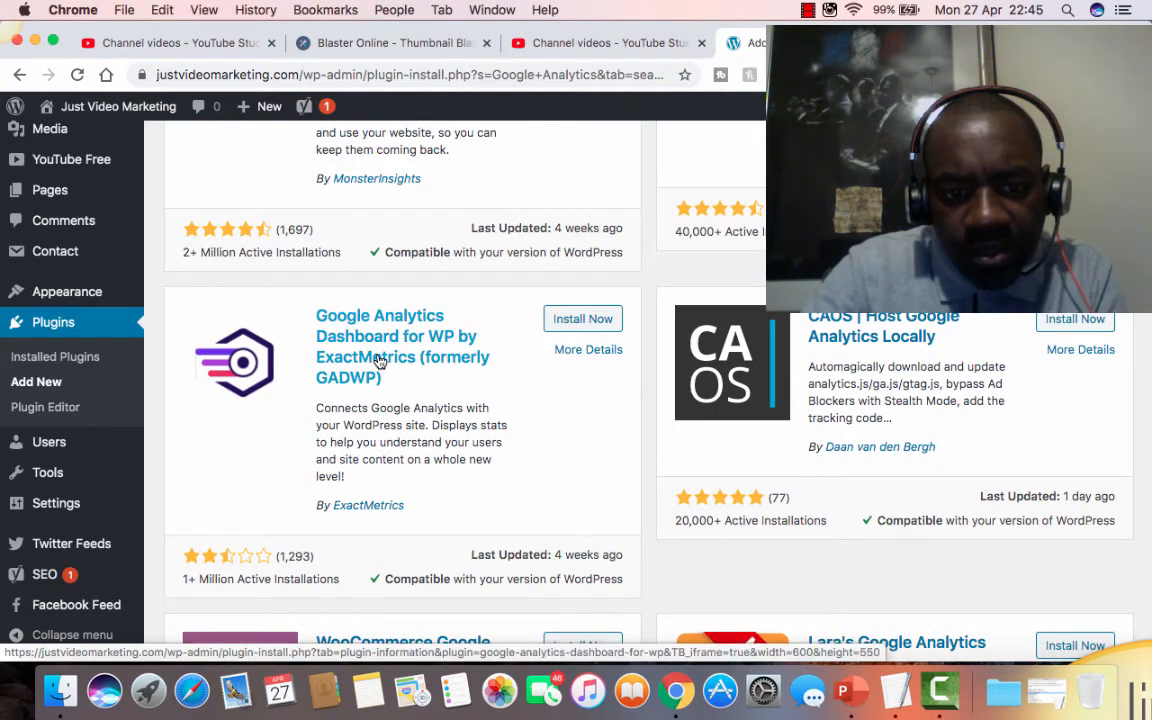
scroll(379, 362, "down", 2)
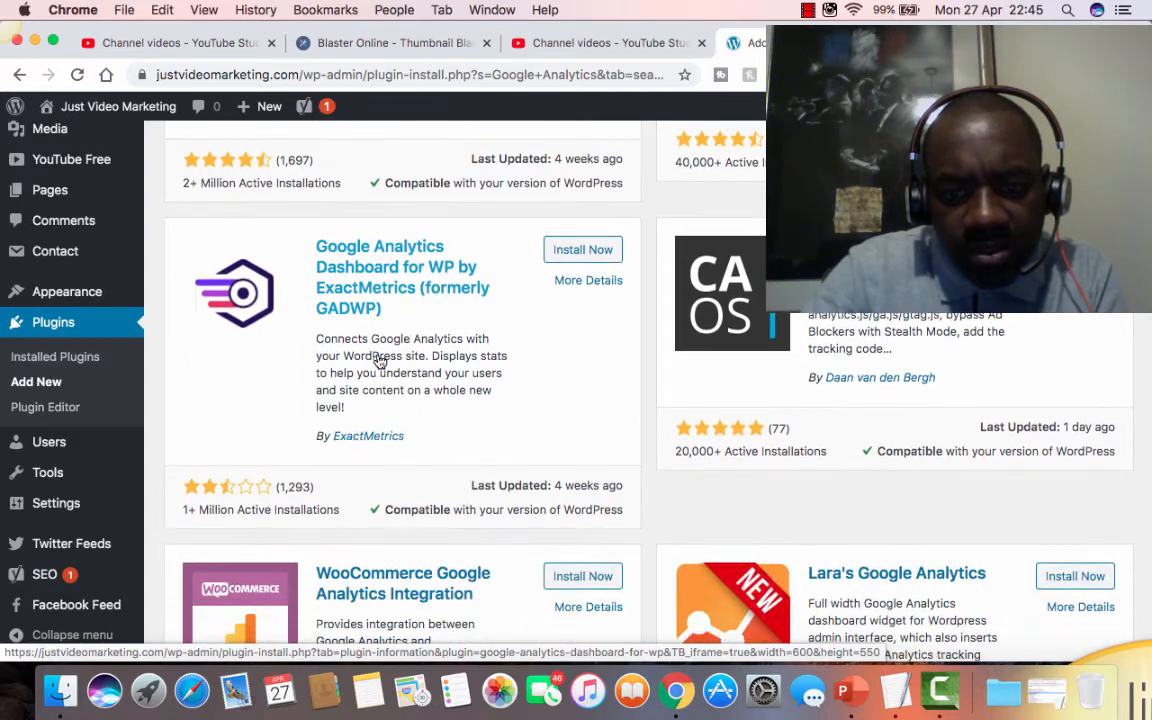
scroll(379, 362, "up", 2)
left_click(573, 326)
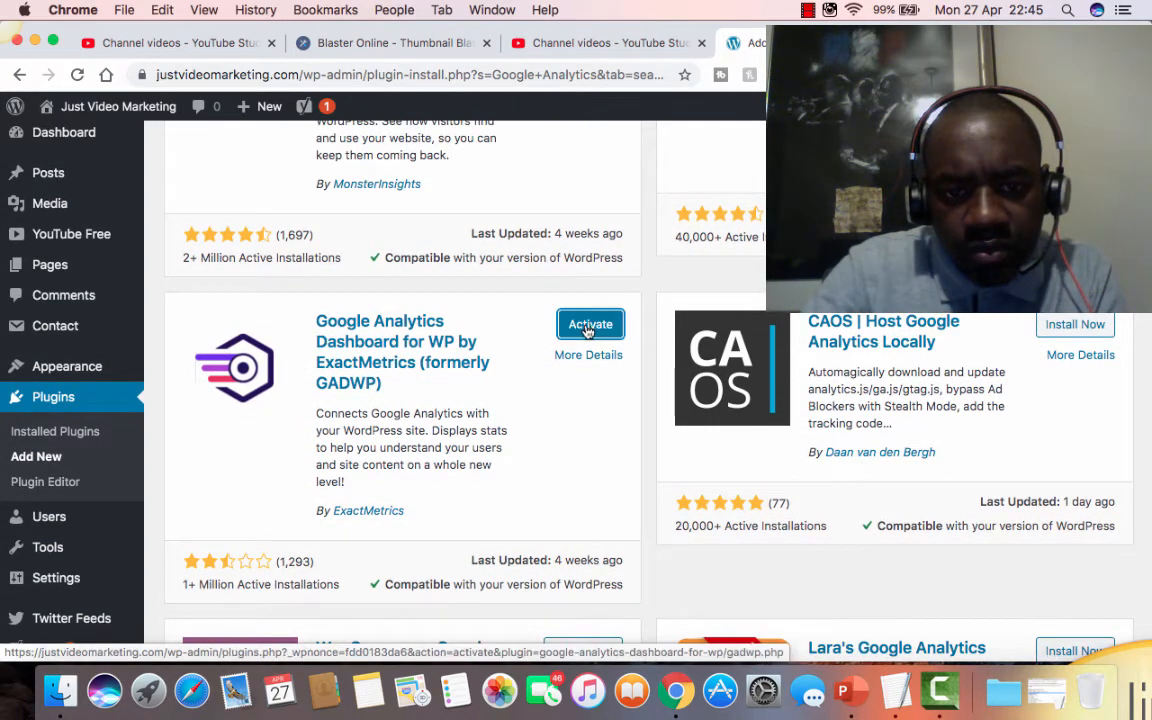
left_click(581, 328)
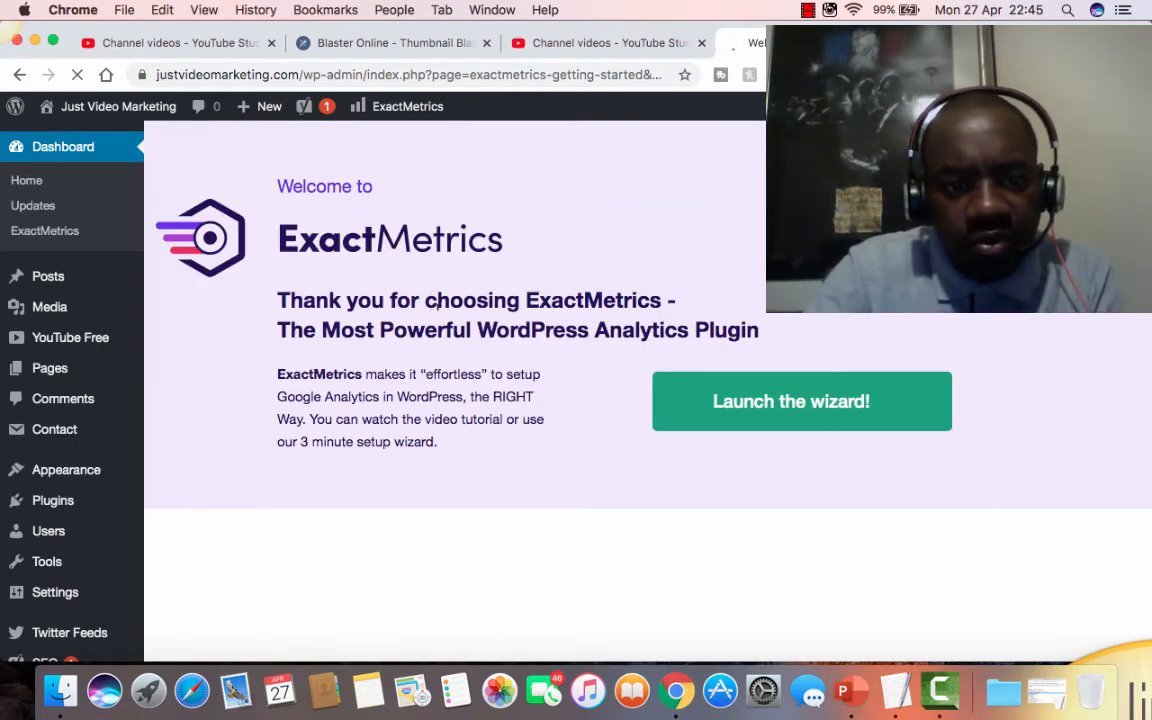
- Leave the ExactMetrics welcome page and return to the list of installed plugins
scroll(437, 307, "down", 4)
scroll(437, 314, "up", 4)
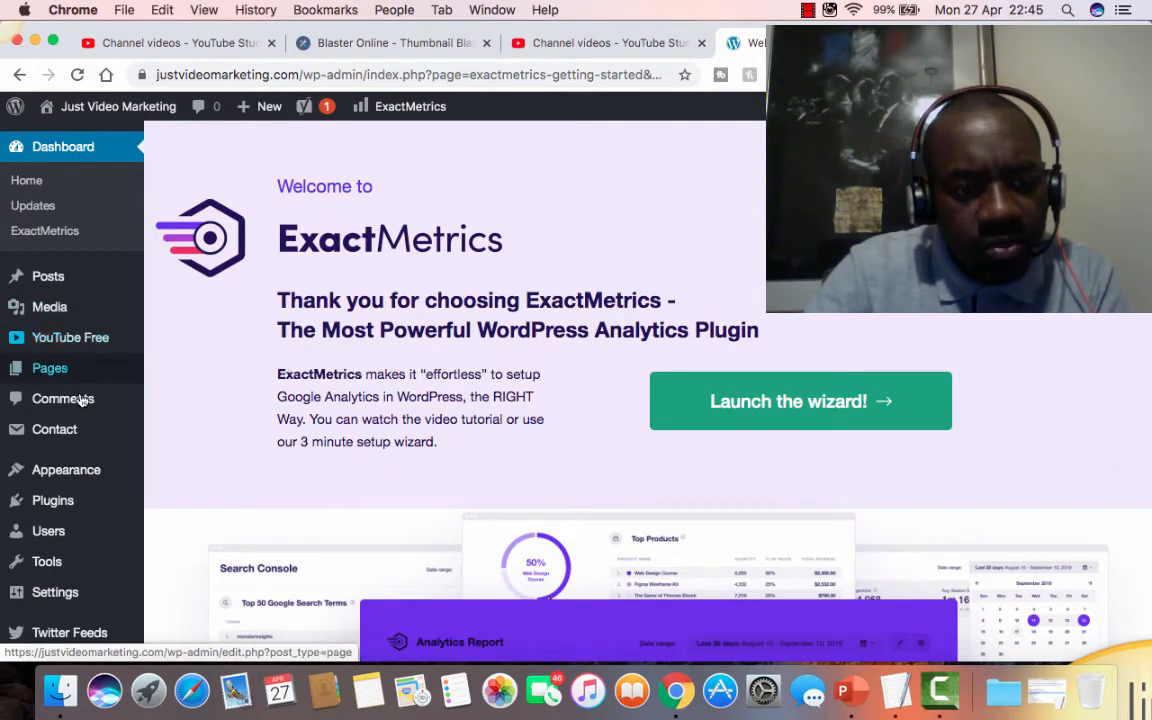
scroll(82, 400, "down", 2)
mouse_move(62, 430)
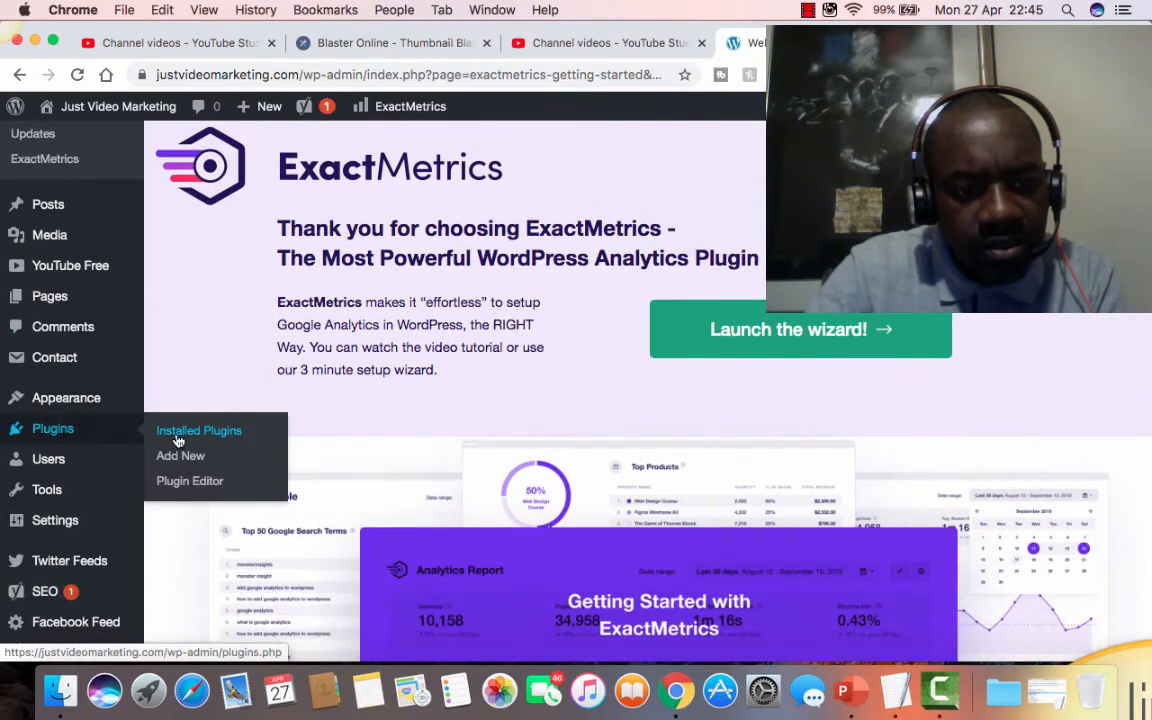
left_click(177, 439)
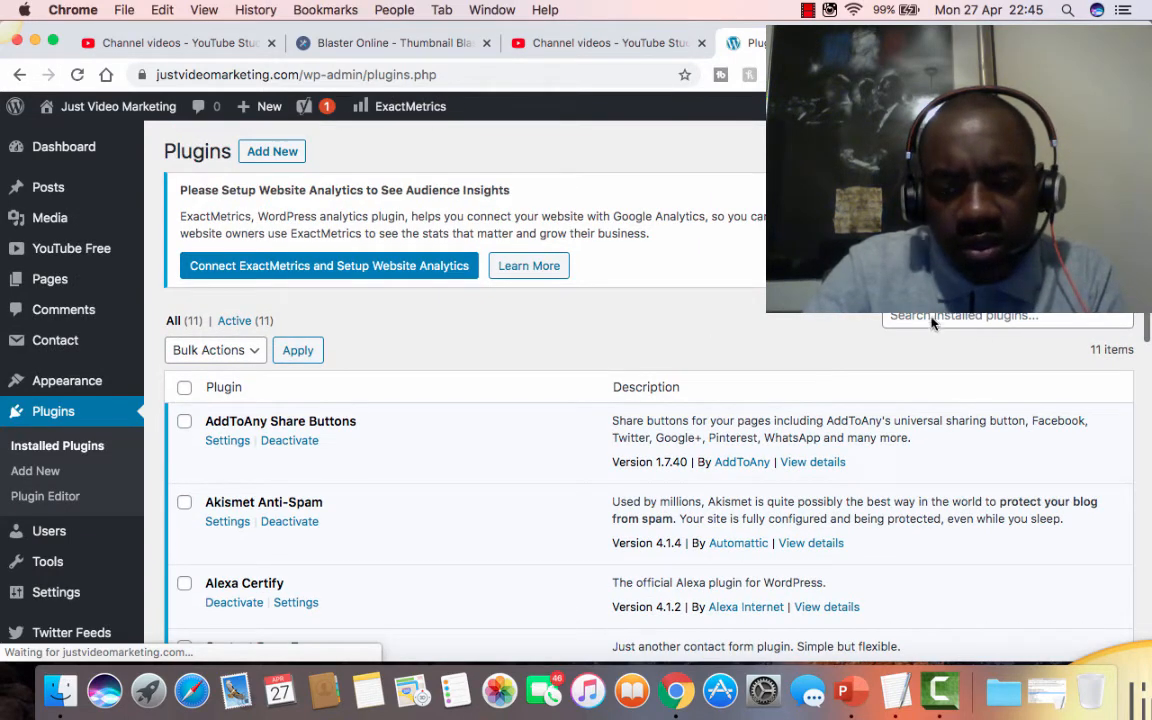
- Start adding another plugin and search the directory for "Mailmunch"
left_click(270, 154)
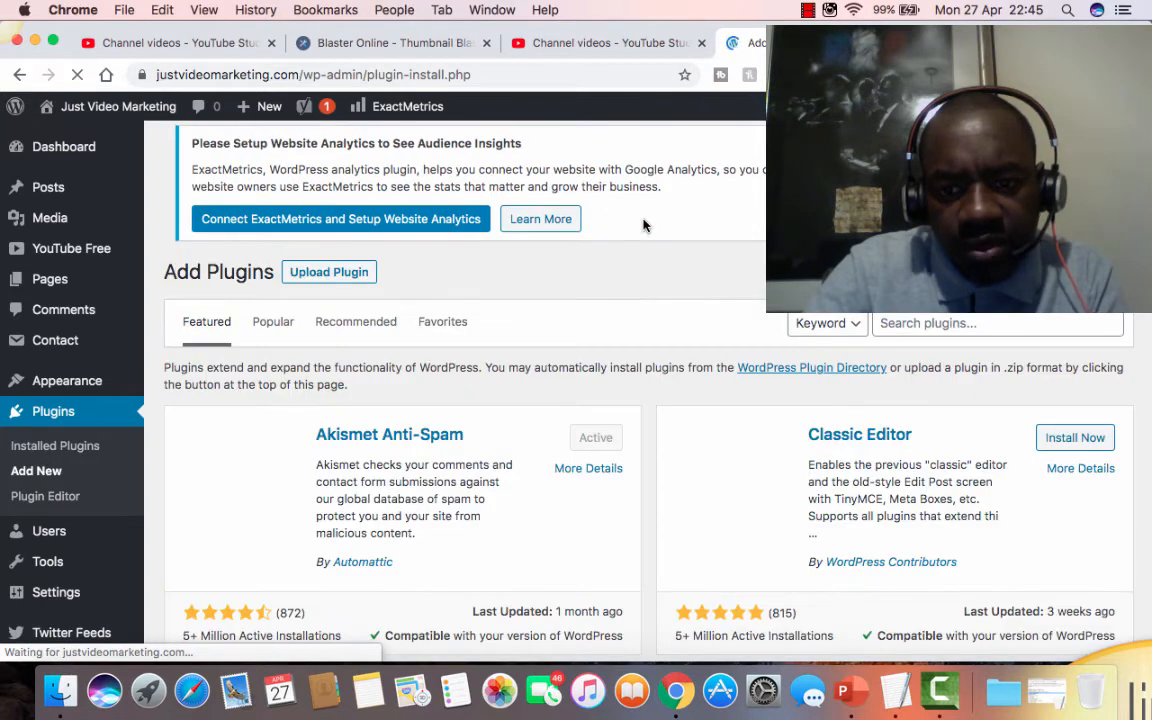
left_click(962, 332)
type("Ma")
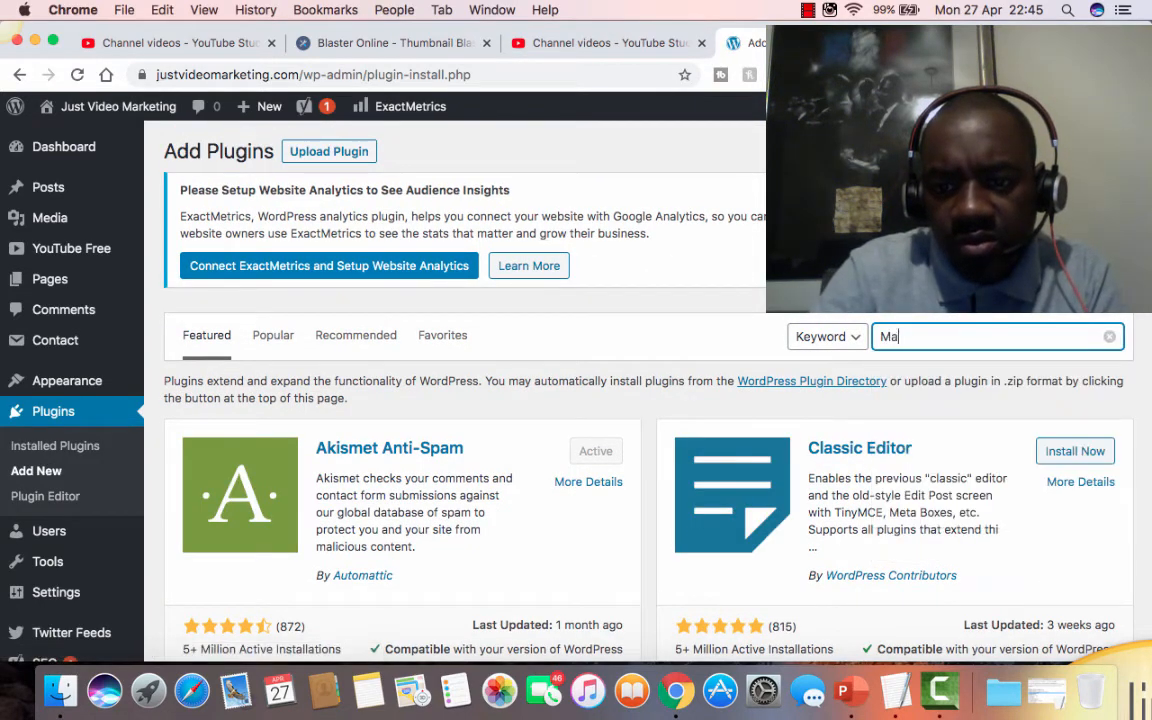
type("ilmuc")
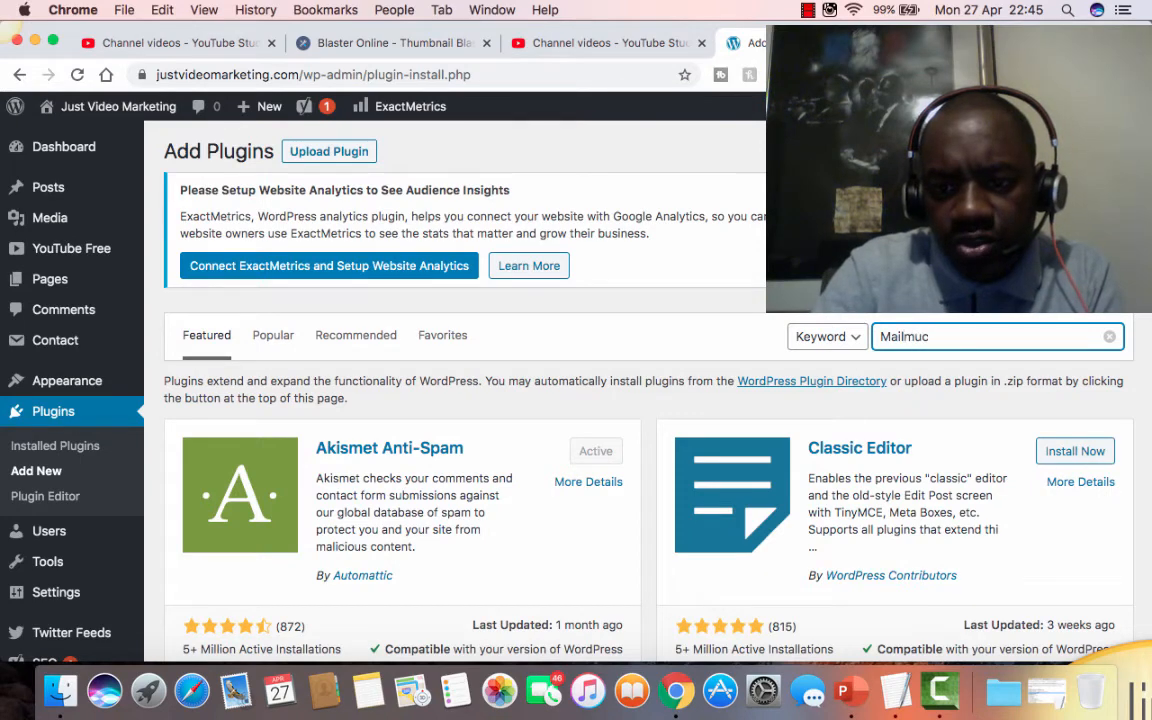
key("BackSpace")
type("nch")
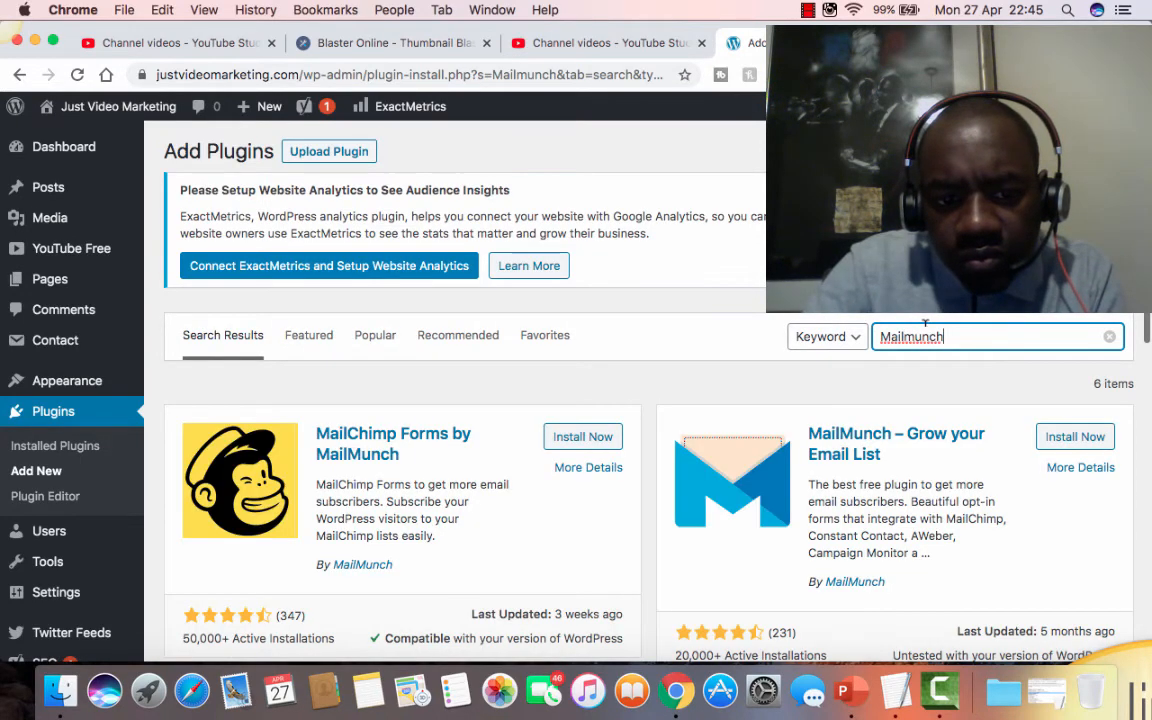
- Install and activate the MailMunch – Grow your Email List plugin from the search results
scroll(925, 322, "down", 3)
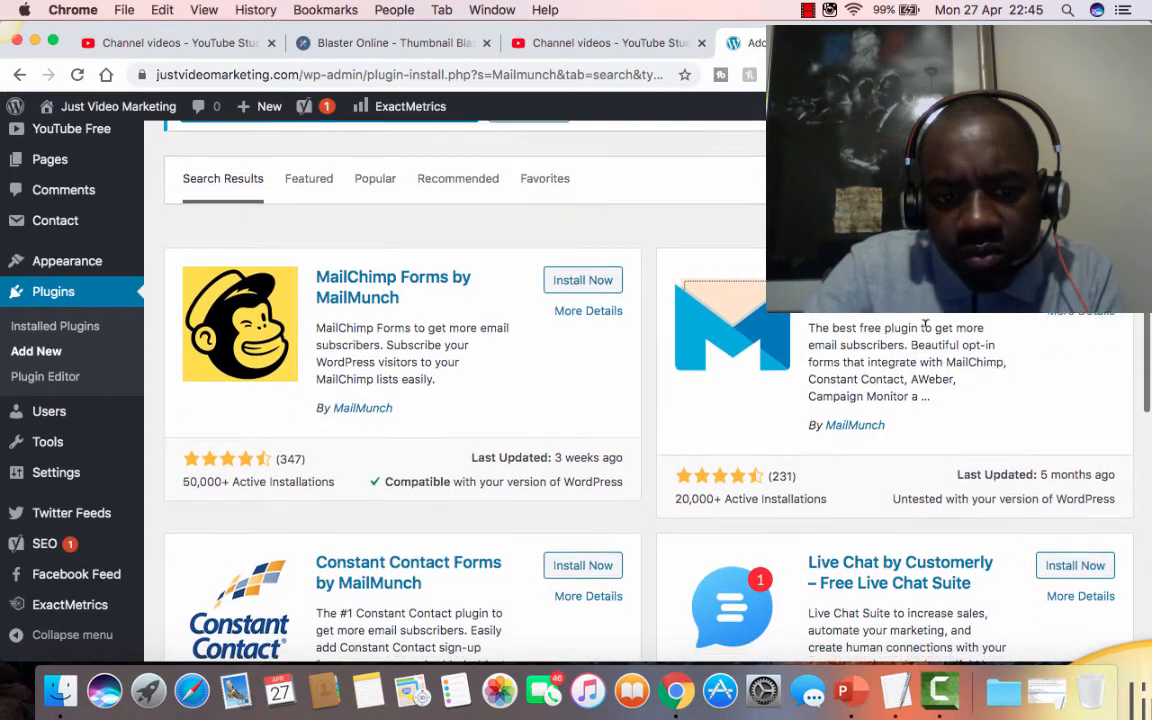
scroll(925, 322, "down", 2)
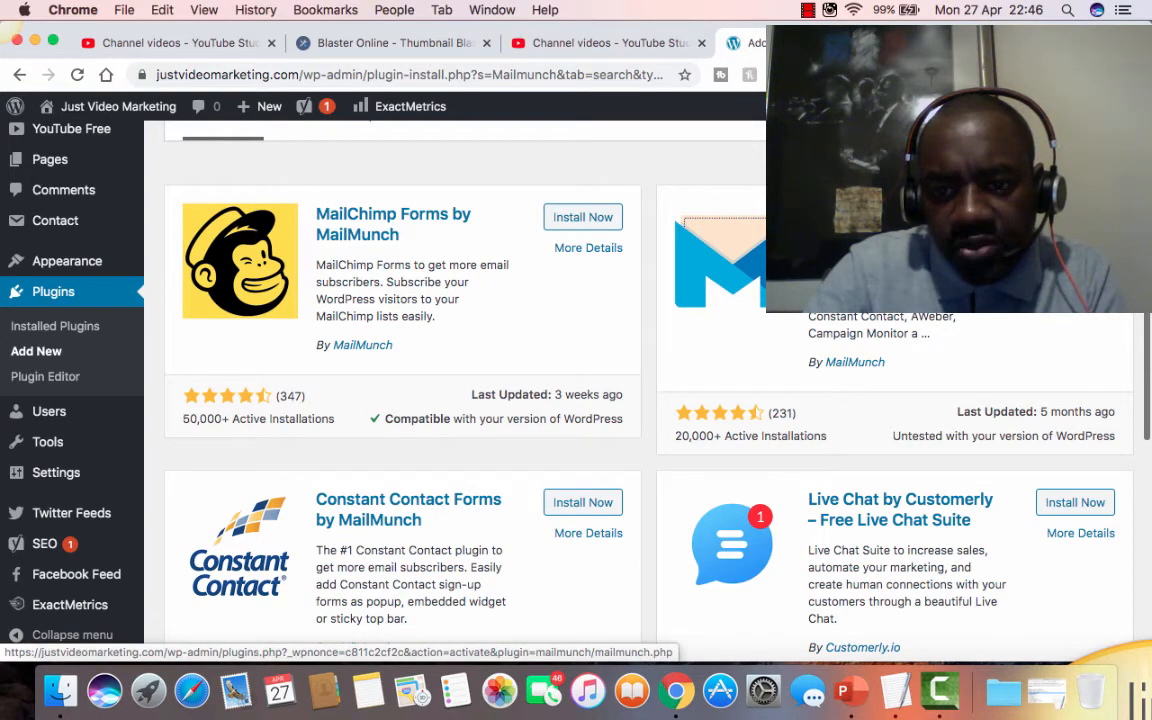
left_click(1075, 217)
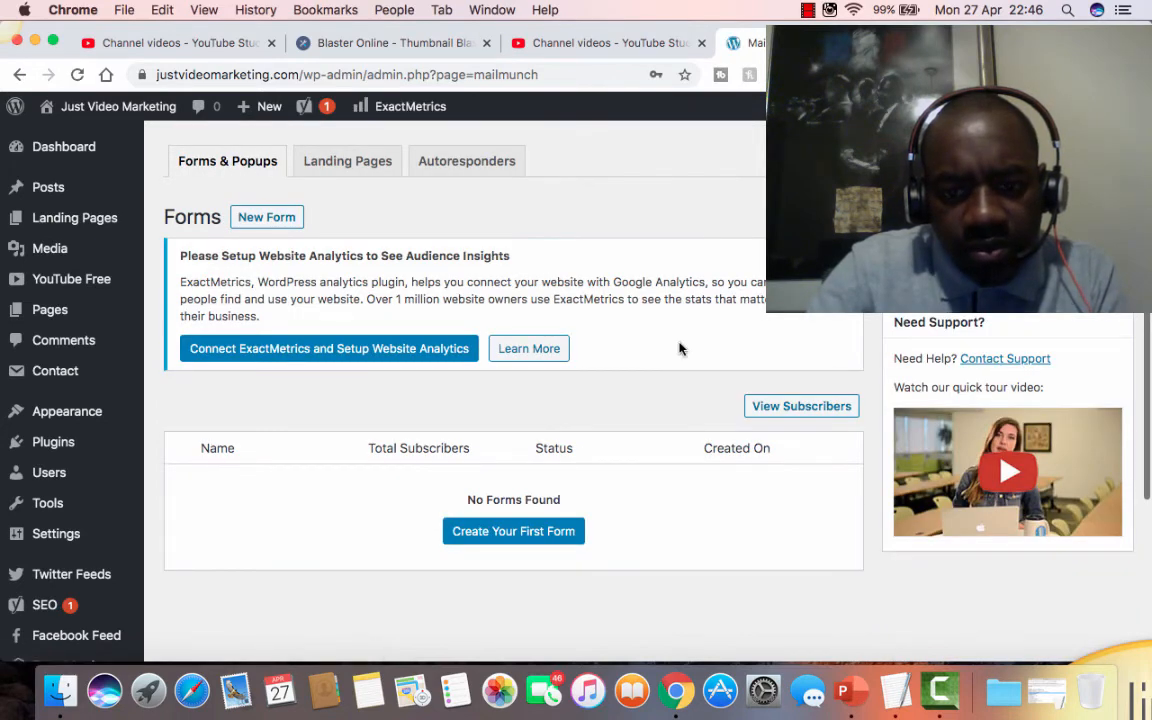
- Review MailMunch's Forms & Popups page, its Landing Pages list and its Autoresponders page
scroll(680, 348, "down", 3)
scroll(680, 348, "up", 3)
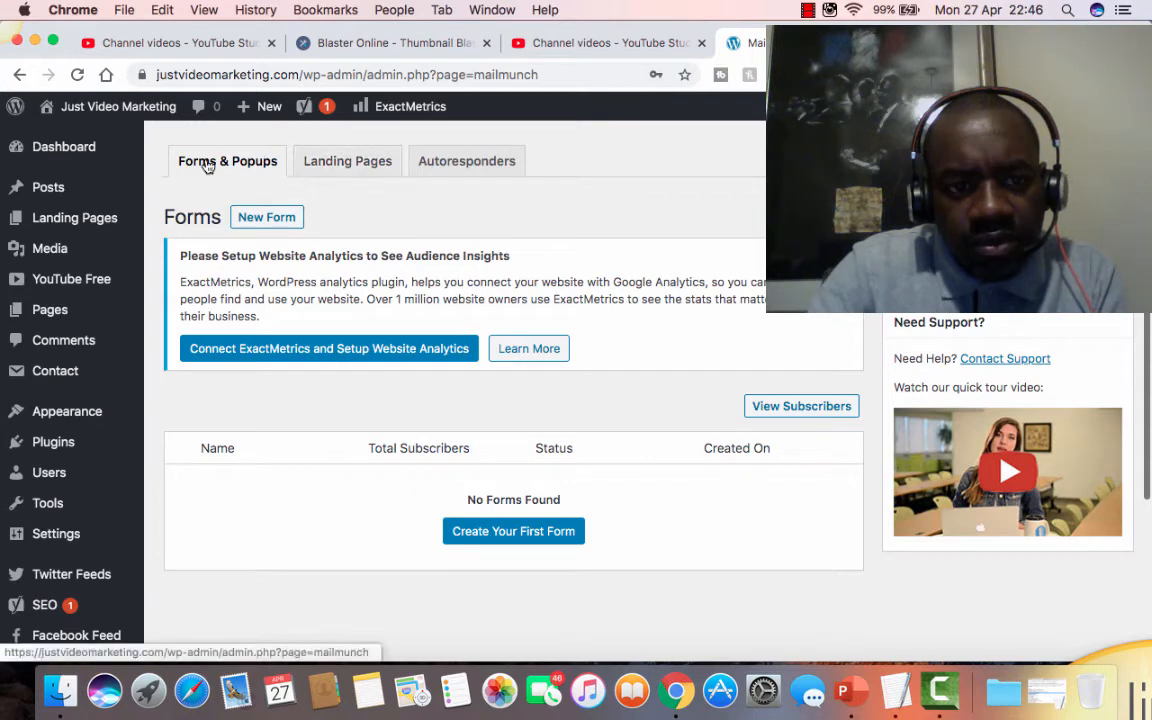
left_click(337, 166)
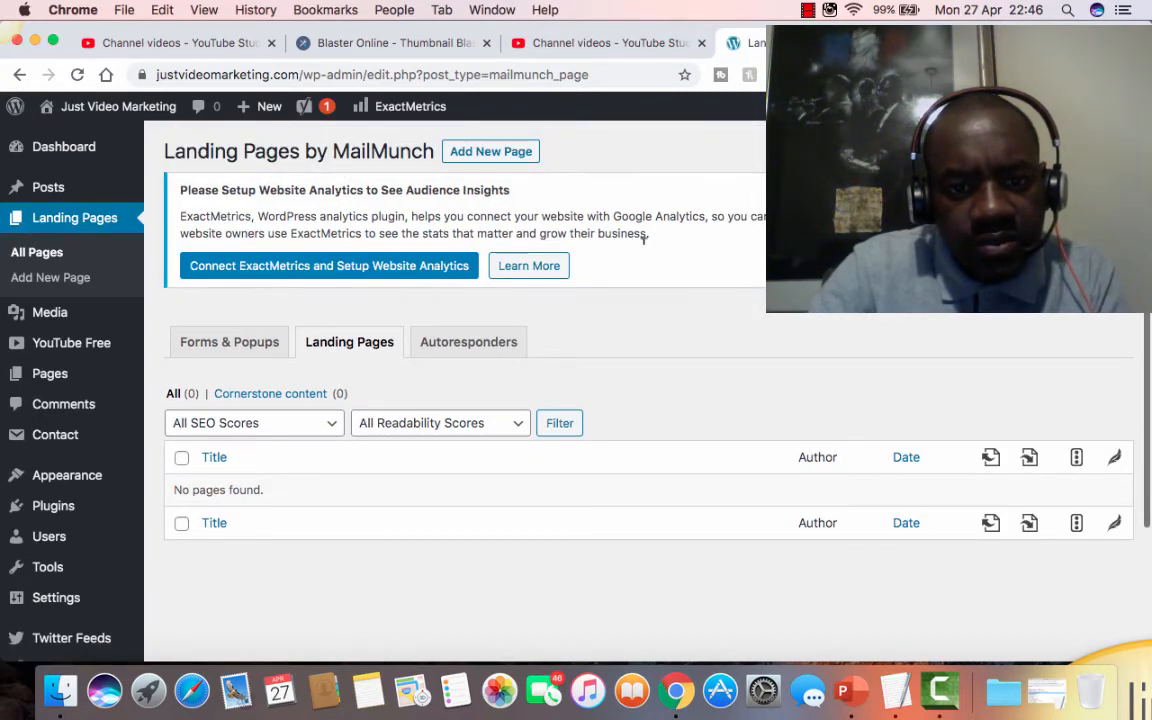
left_click(464, 358)
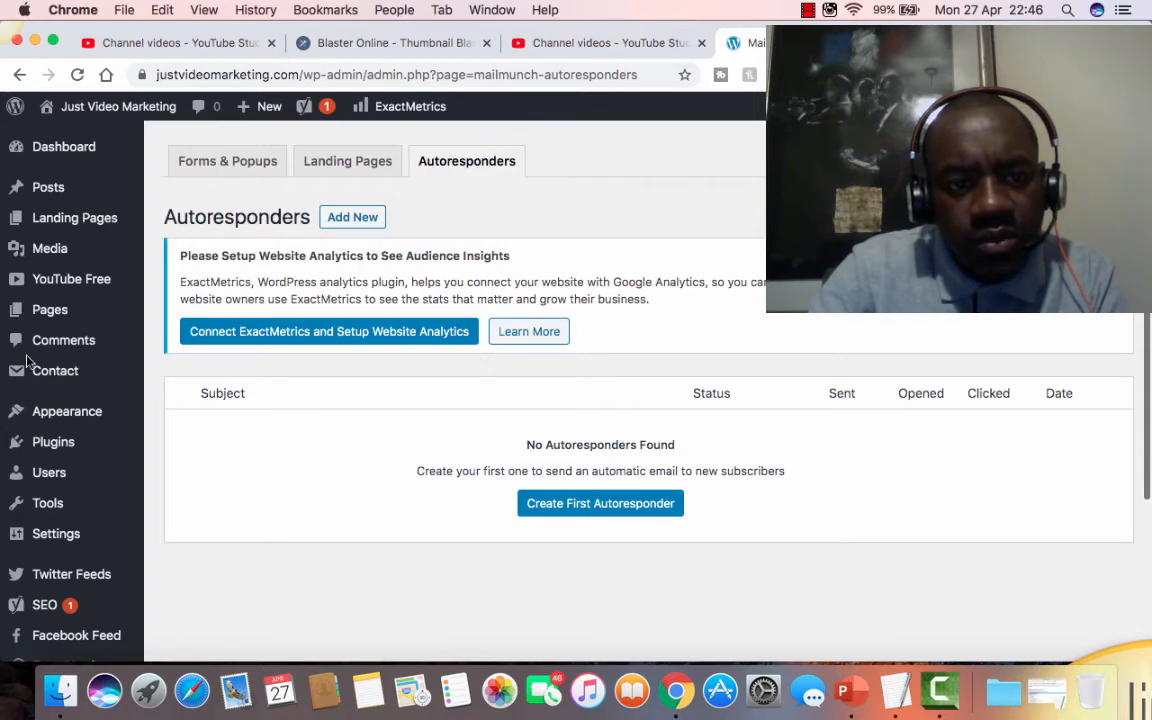
- Open the list of contact forms and copy the full shortcode of Contact form 1
scroll(72, 372, "down", 5)
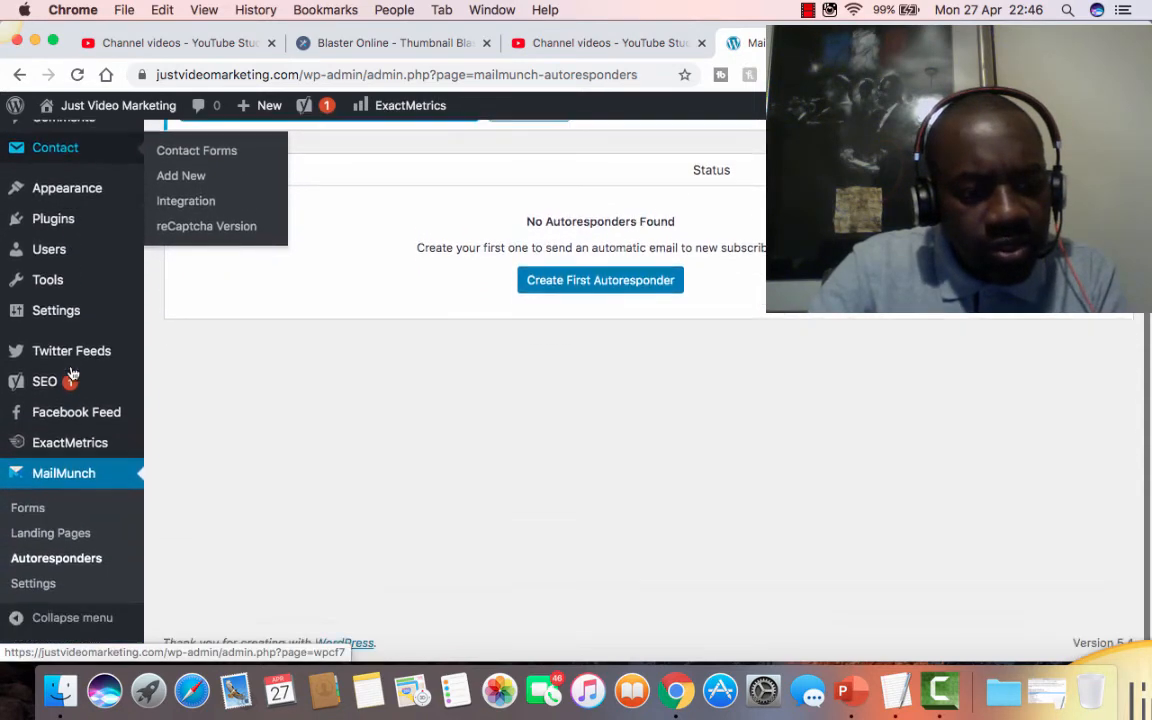
scroll(72, 372, "up", 5)
mouse_move(72, 372)
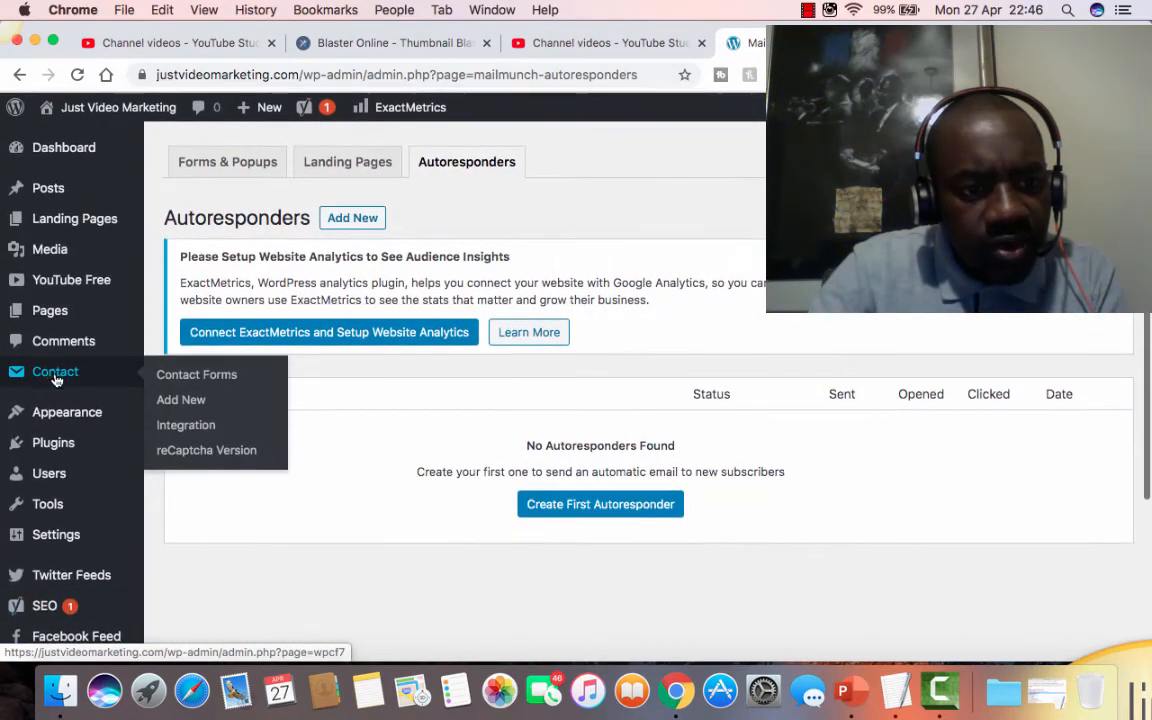
left_click(189, 378)
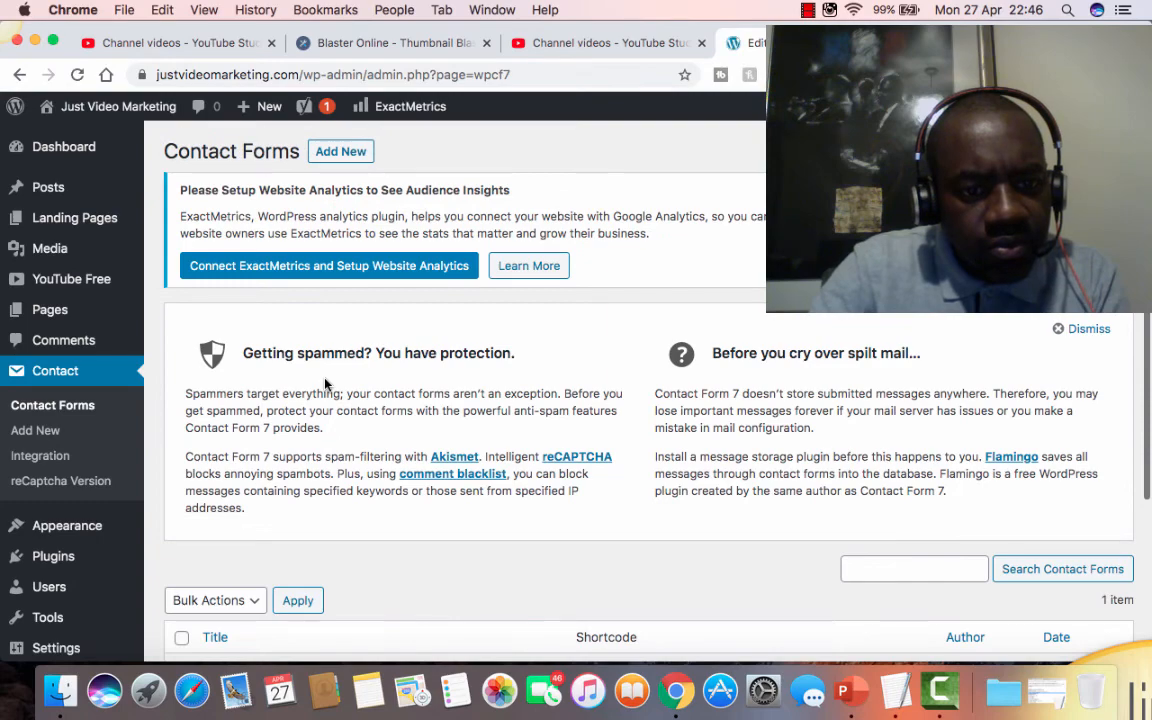
scroll(325, 383, "down", 2)
scroll(325, 383, "down", 2)
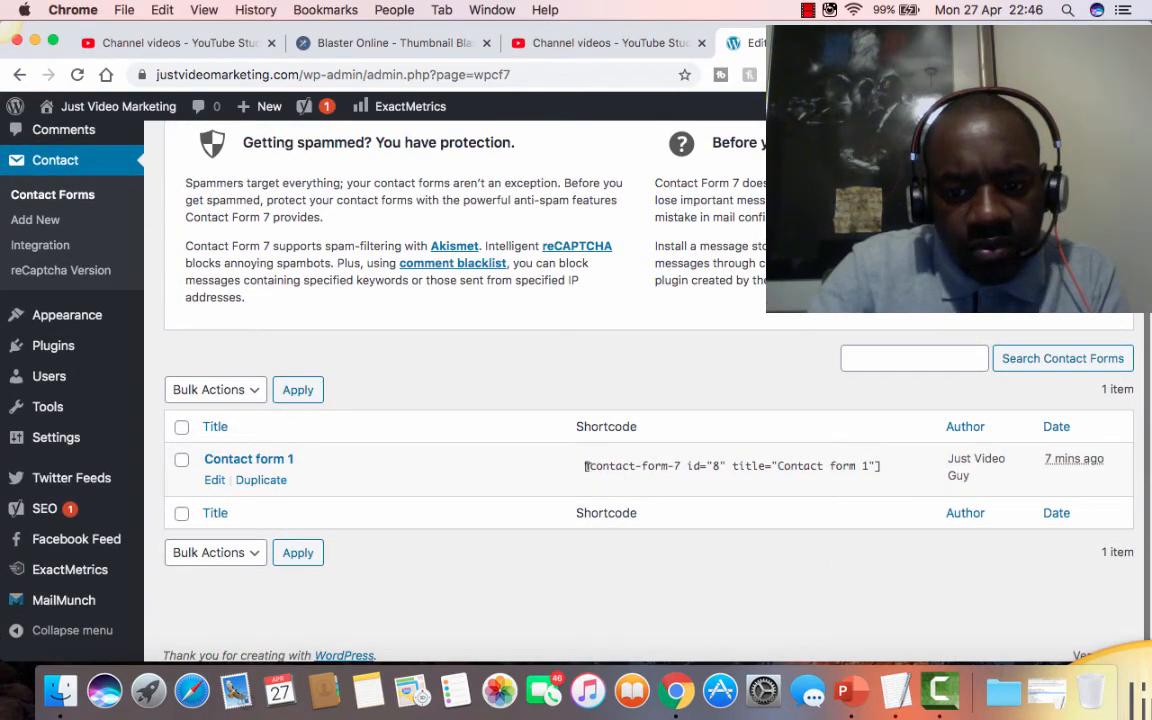
left_click_drag(585, 466, 886, 466)
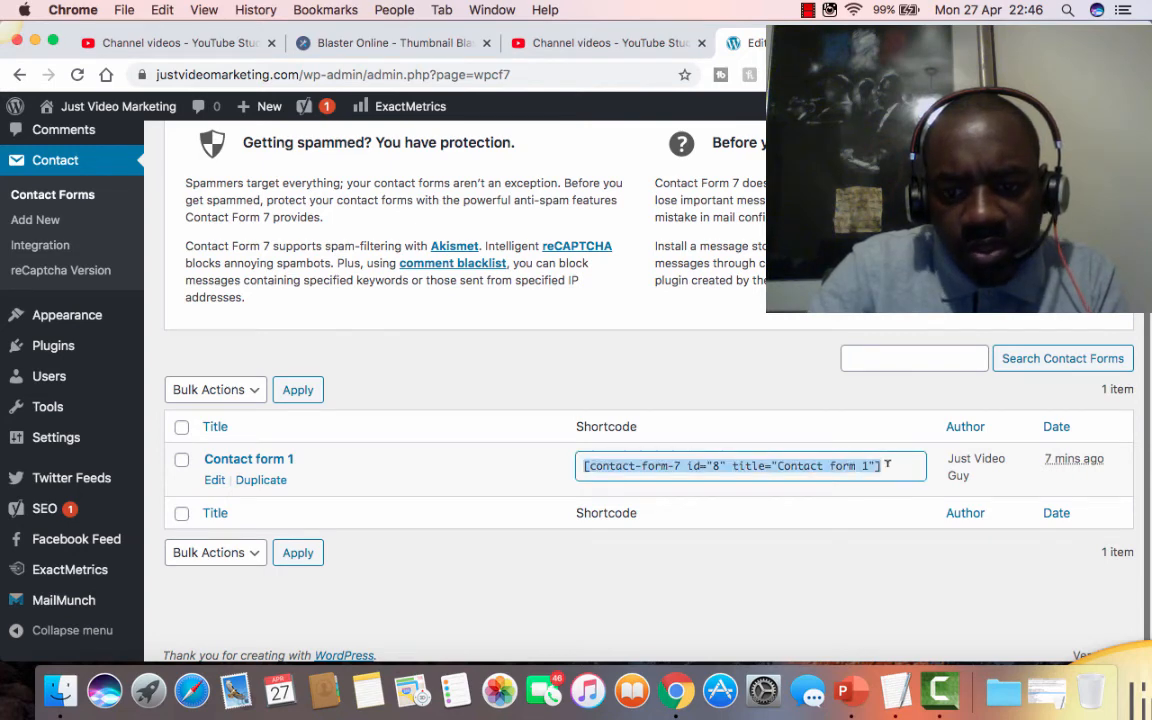
left_click(162, 10)
left_click(180, 93)
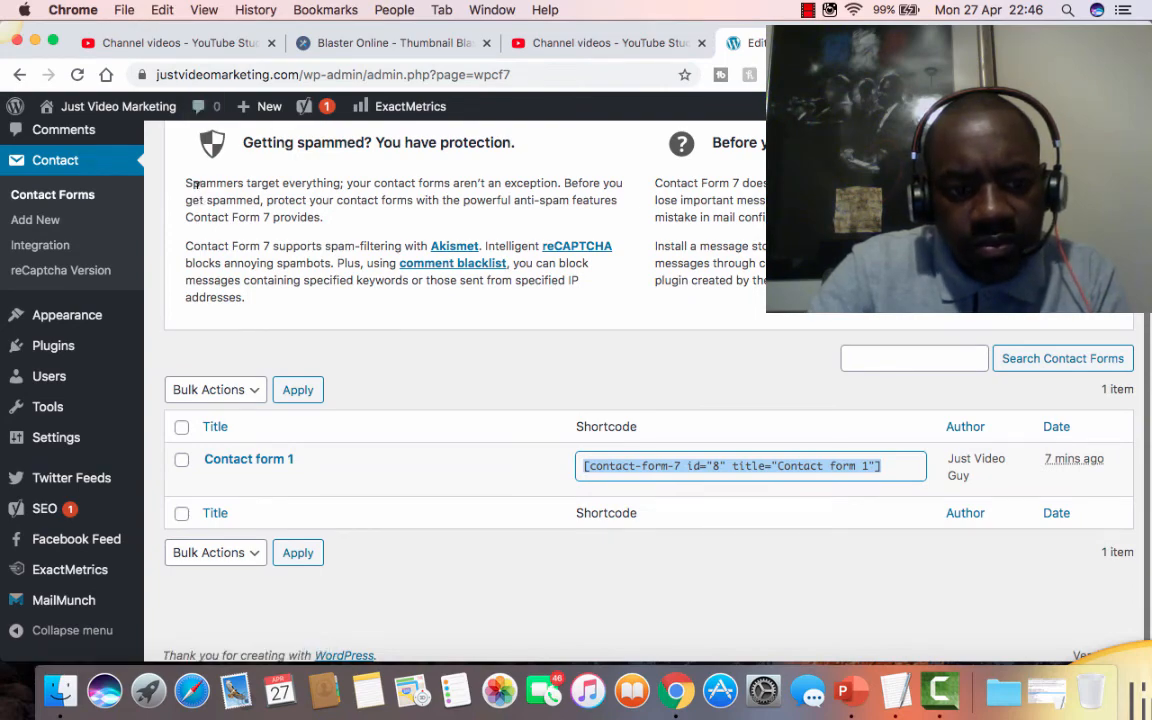
scroll(197, 184, "down", 1)
scroll(197, 184, "up", 1)
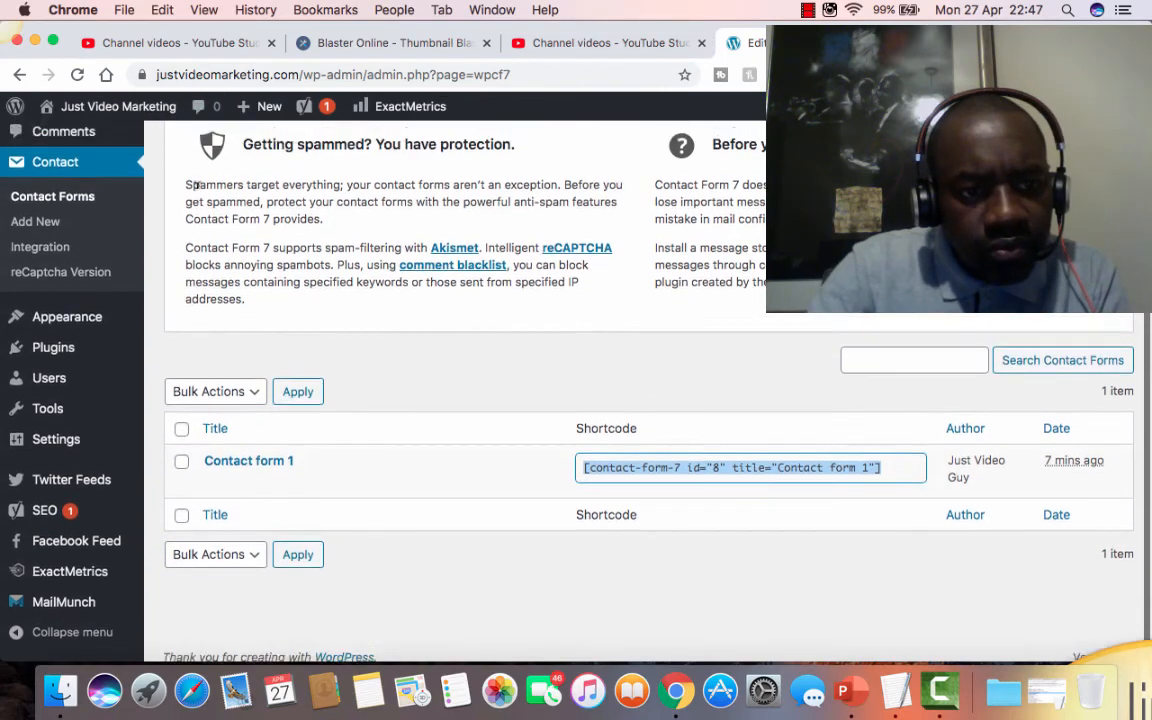
scroll(197, 184, "up", 10)
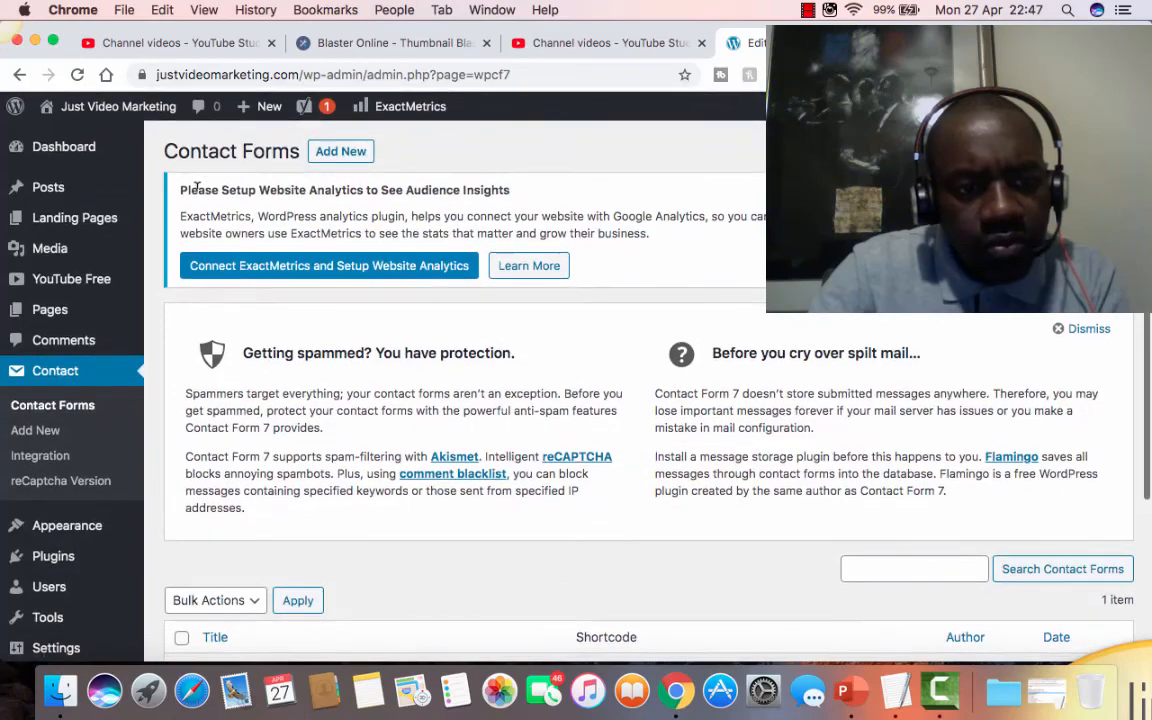
scroll(197, 184, "down", 4)
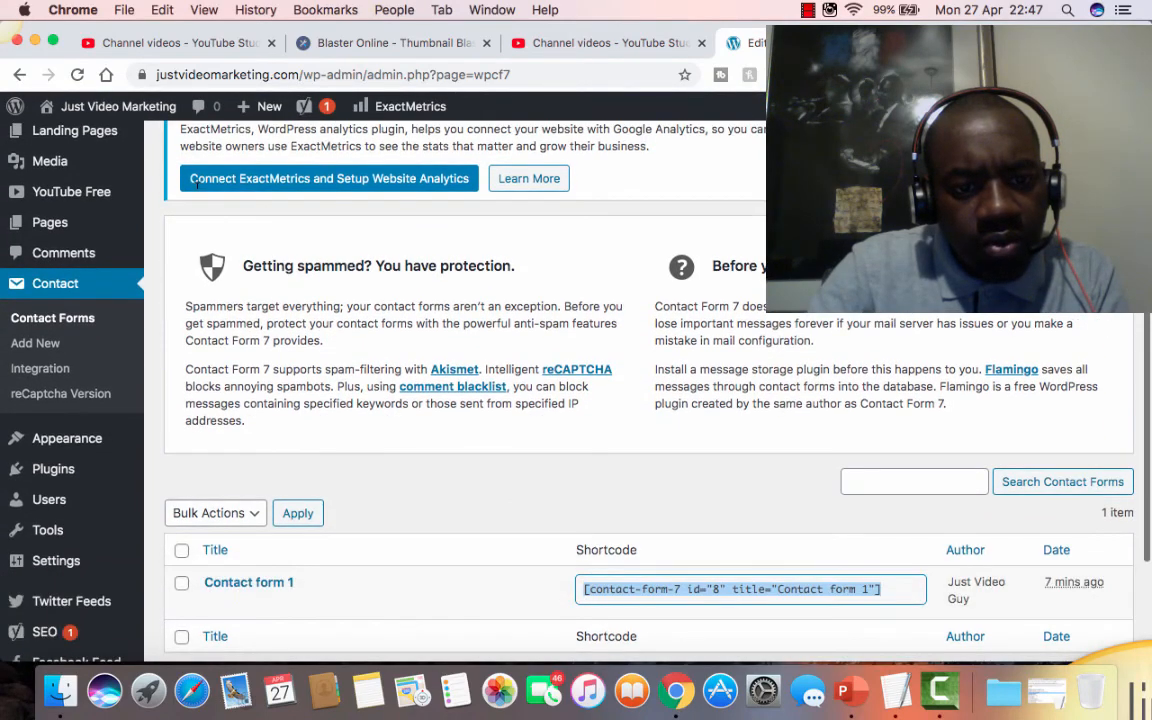
scroll(197, 184, "down", 1)
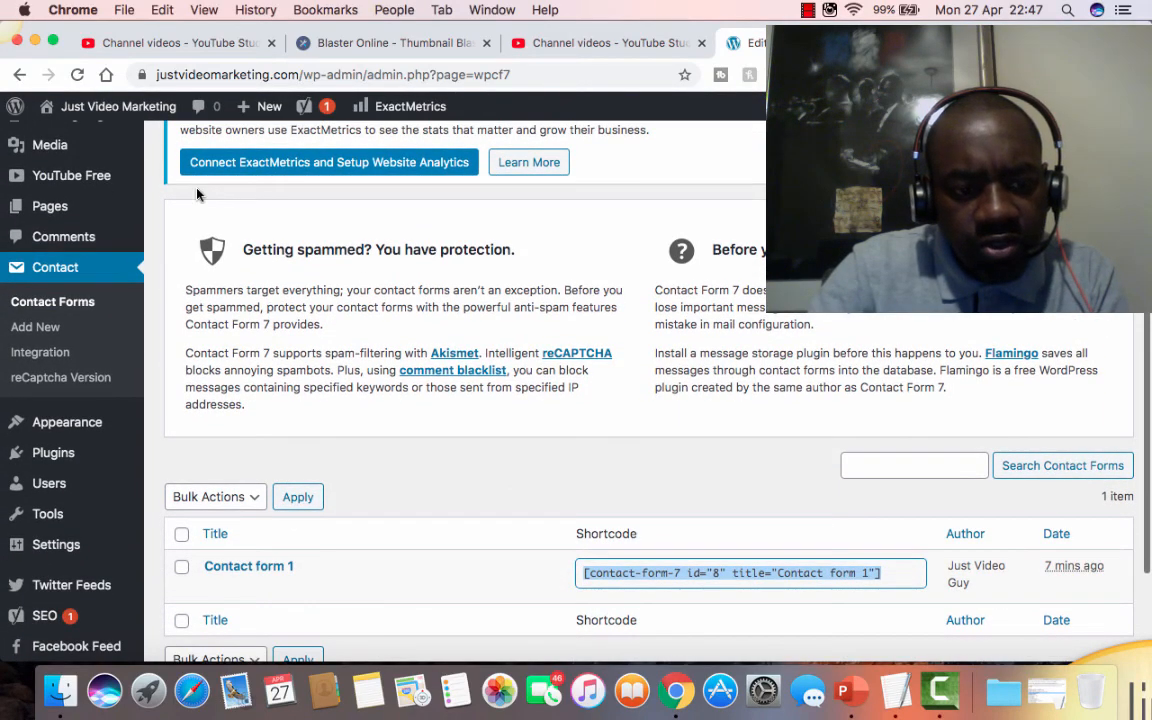
scroll(197, 190, "down", 5)
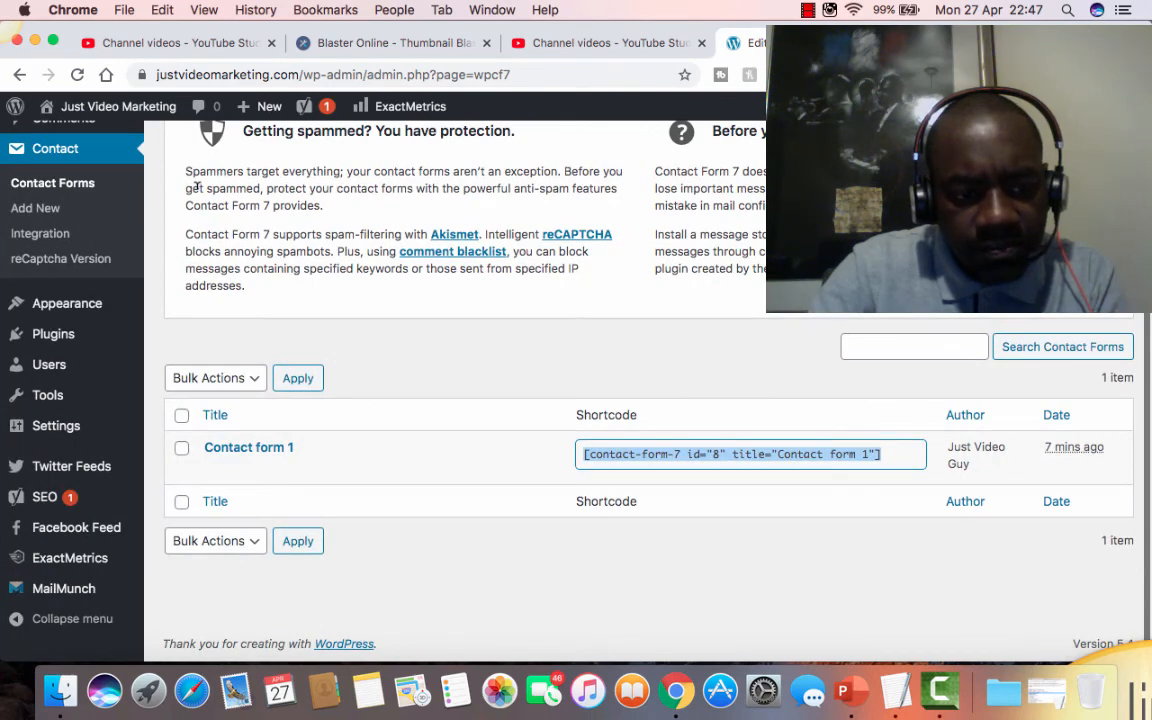